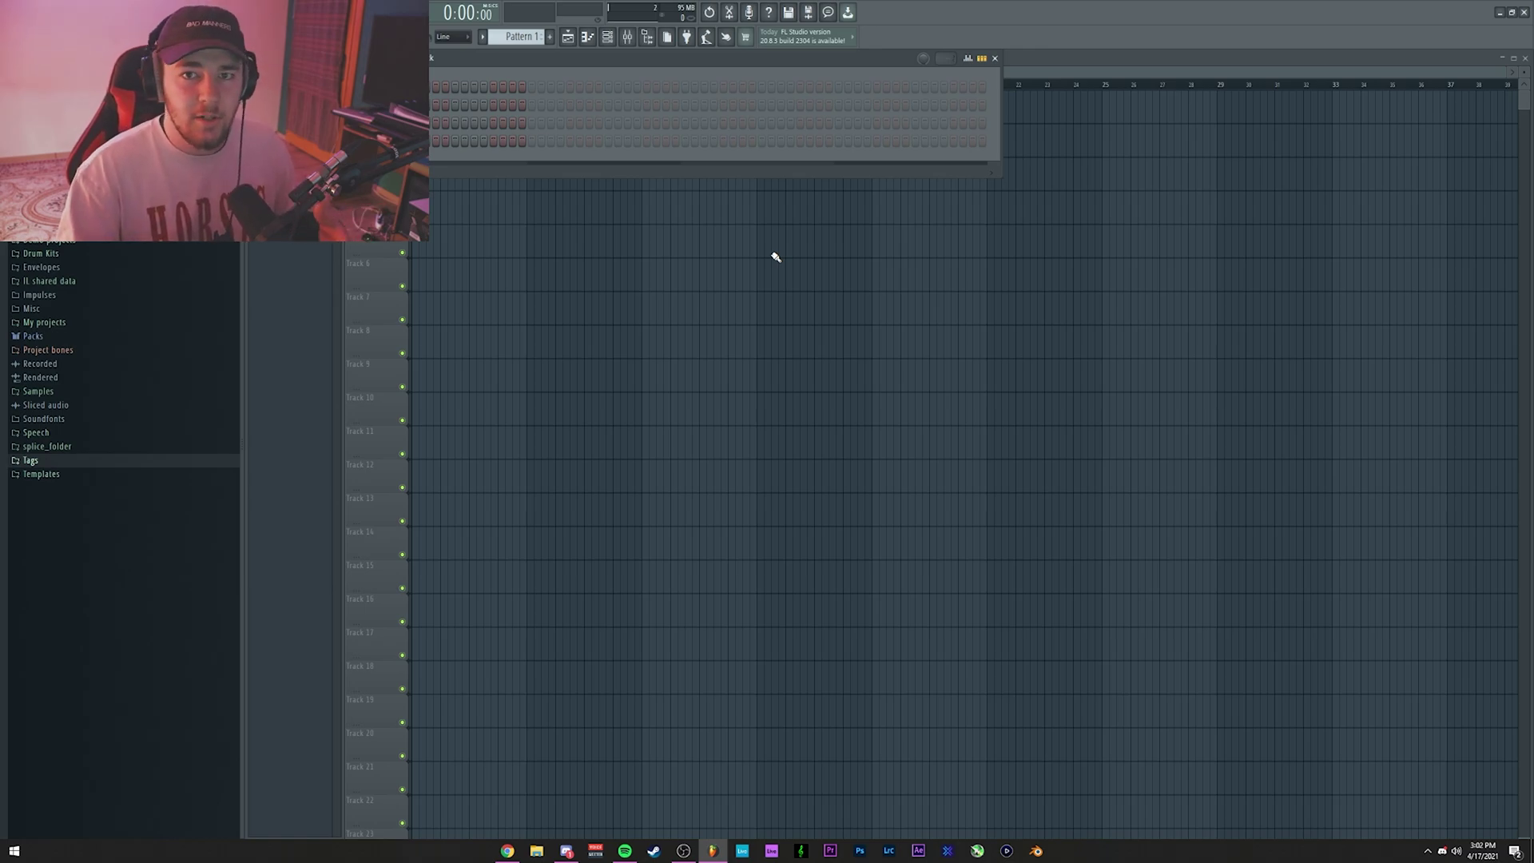
Look over the drum pattern in the channel rack and play the four-bar melody and drum loop in the playlist.
{"action": "left_click", "coordinate": [105, 323]}
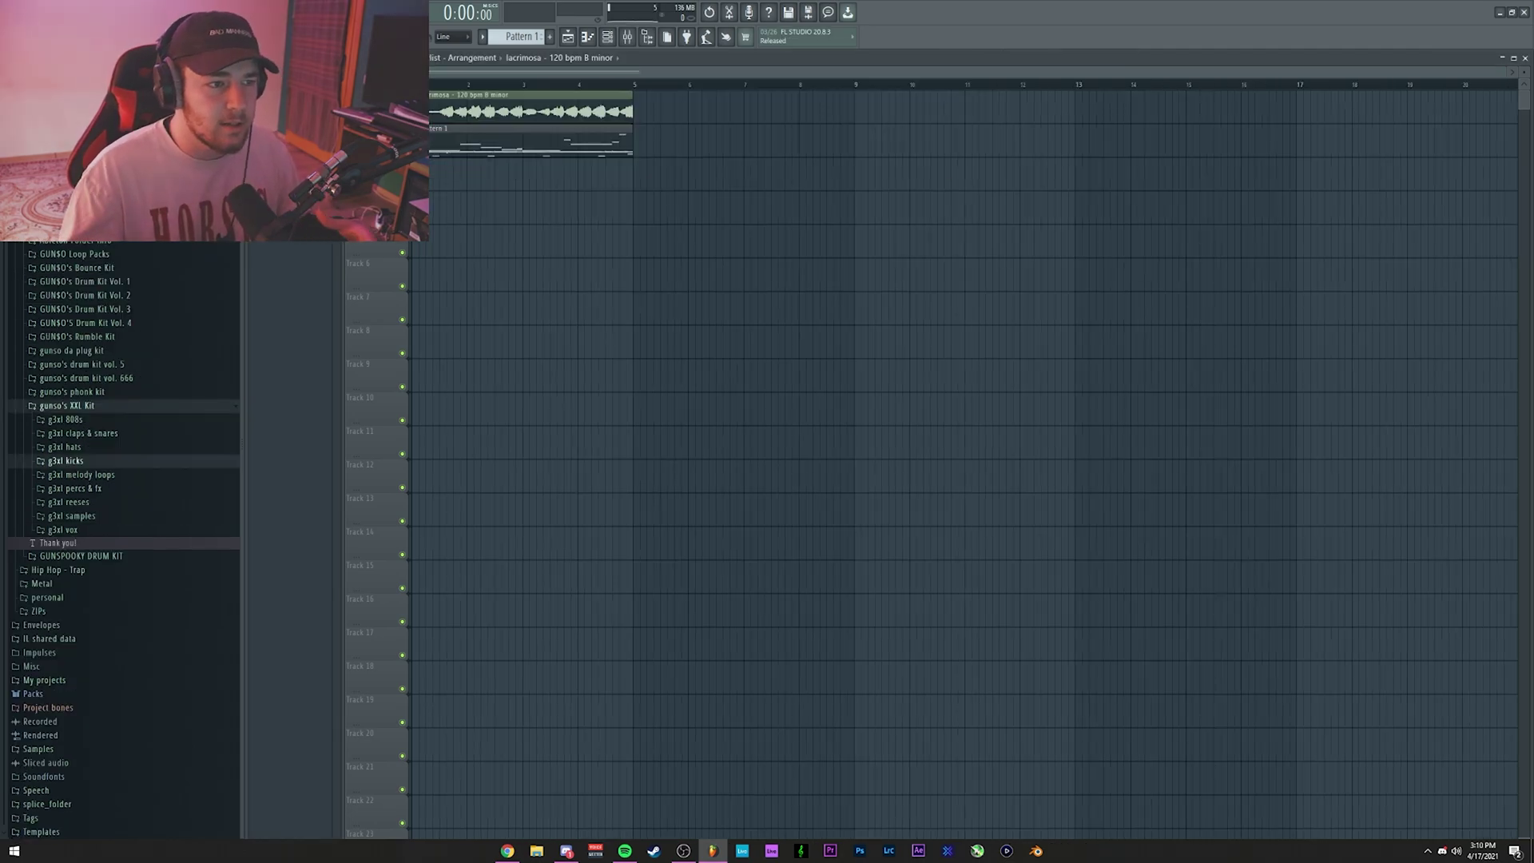
{"action": "left_click", "coordinate": [616, 38]}
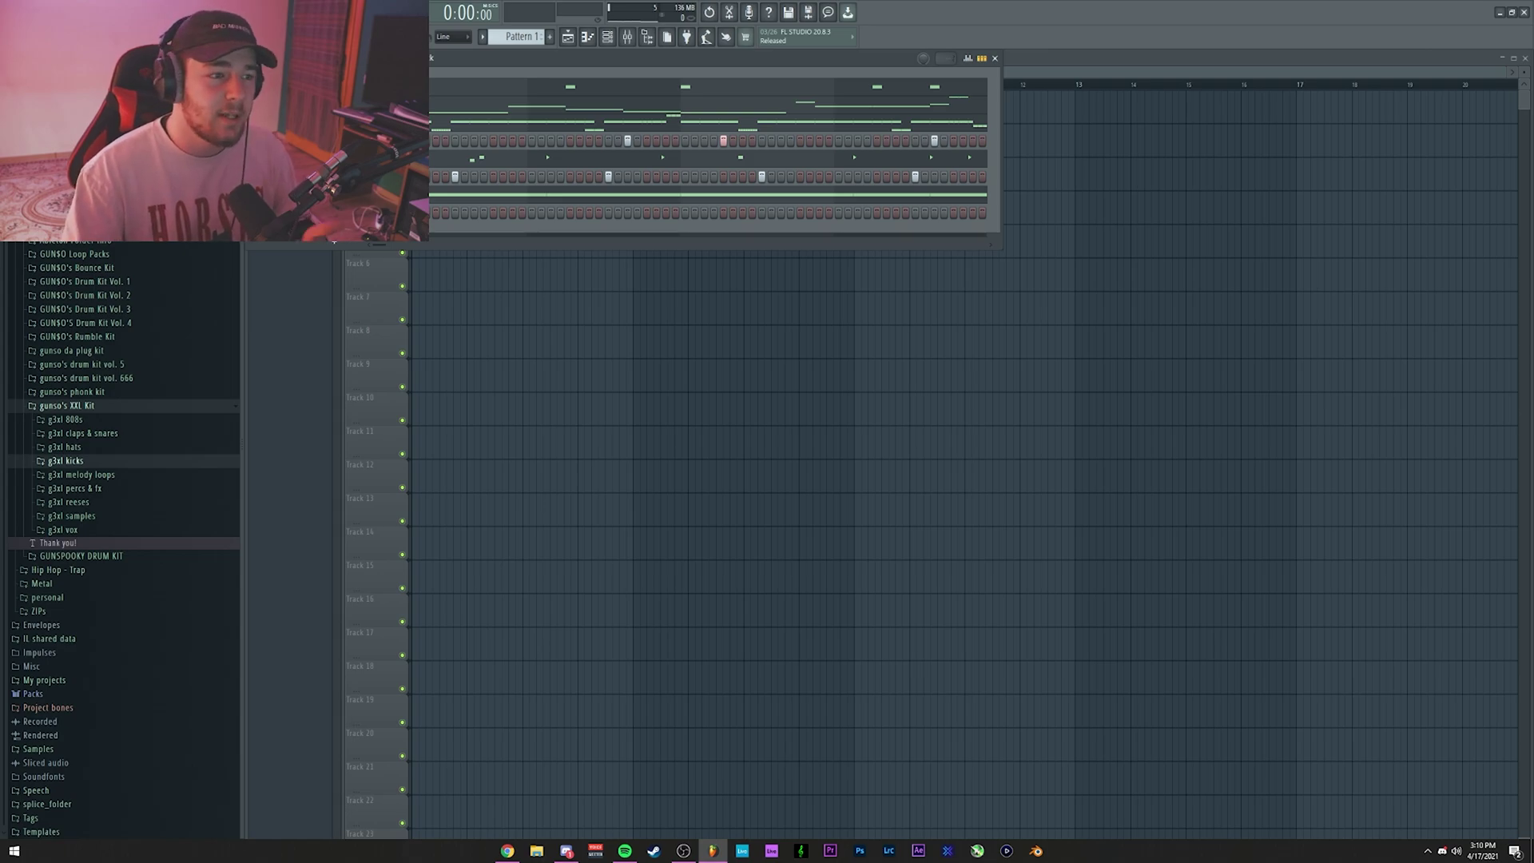
{"action": "key", "text": "F6"}
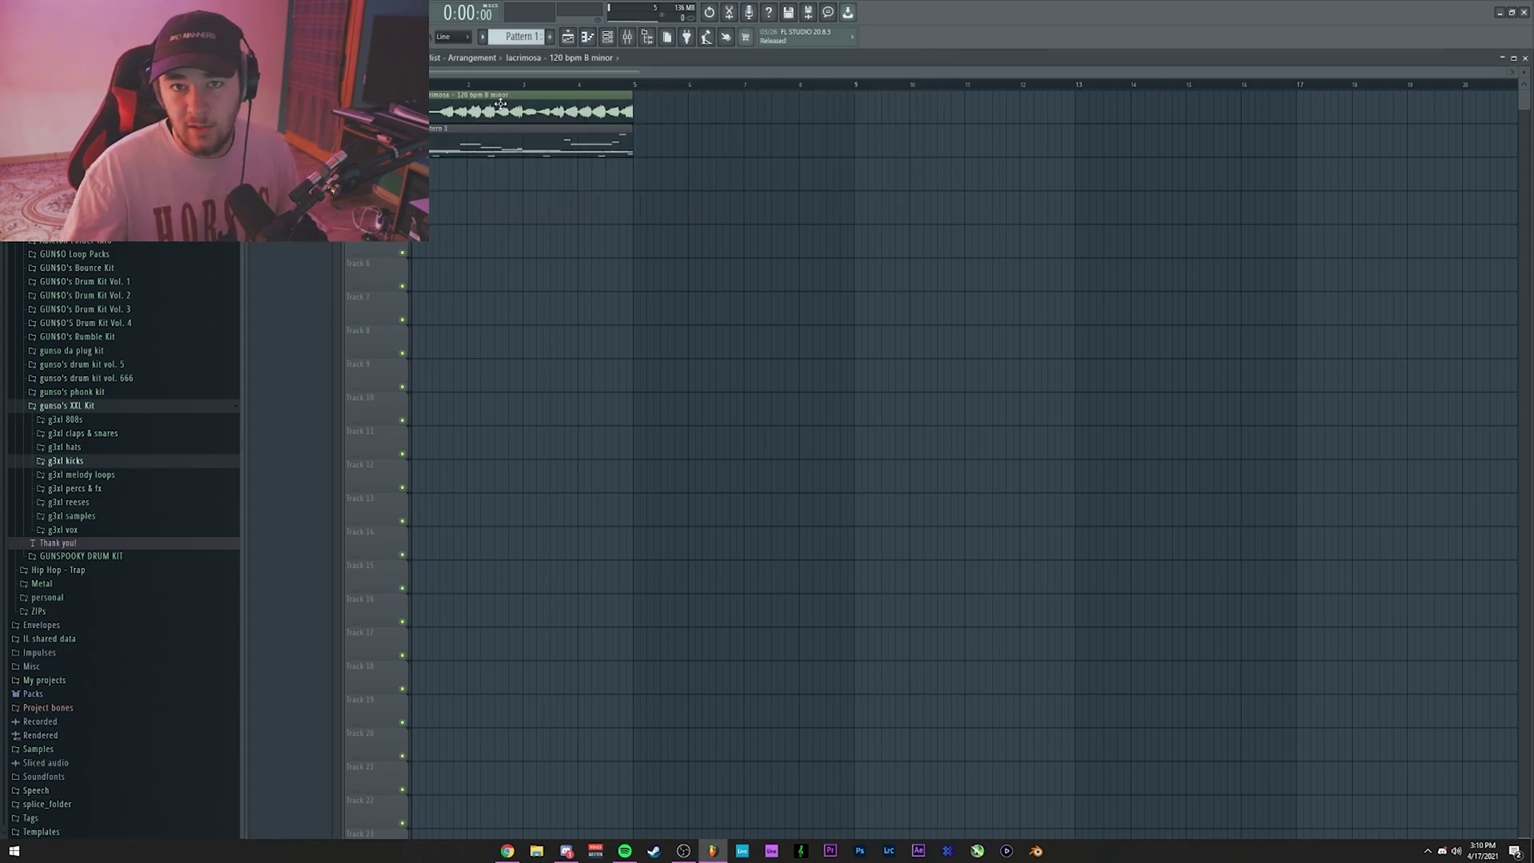
{"action": "key", "text": "space"}
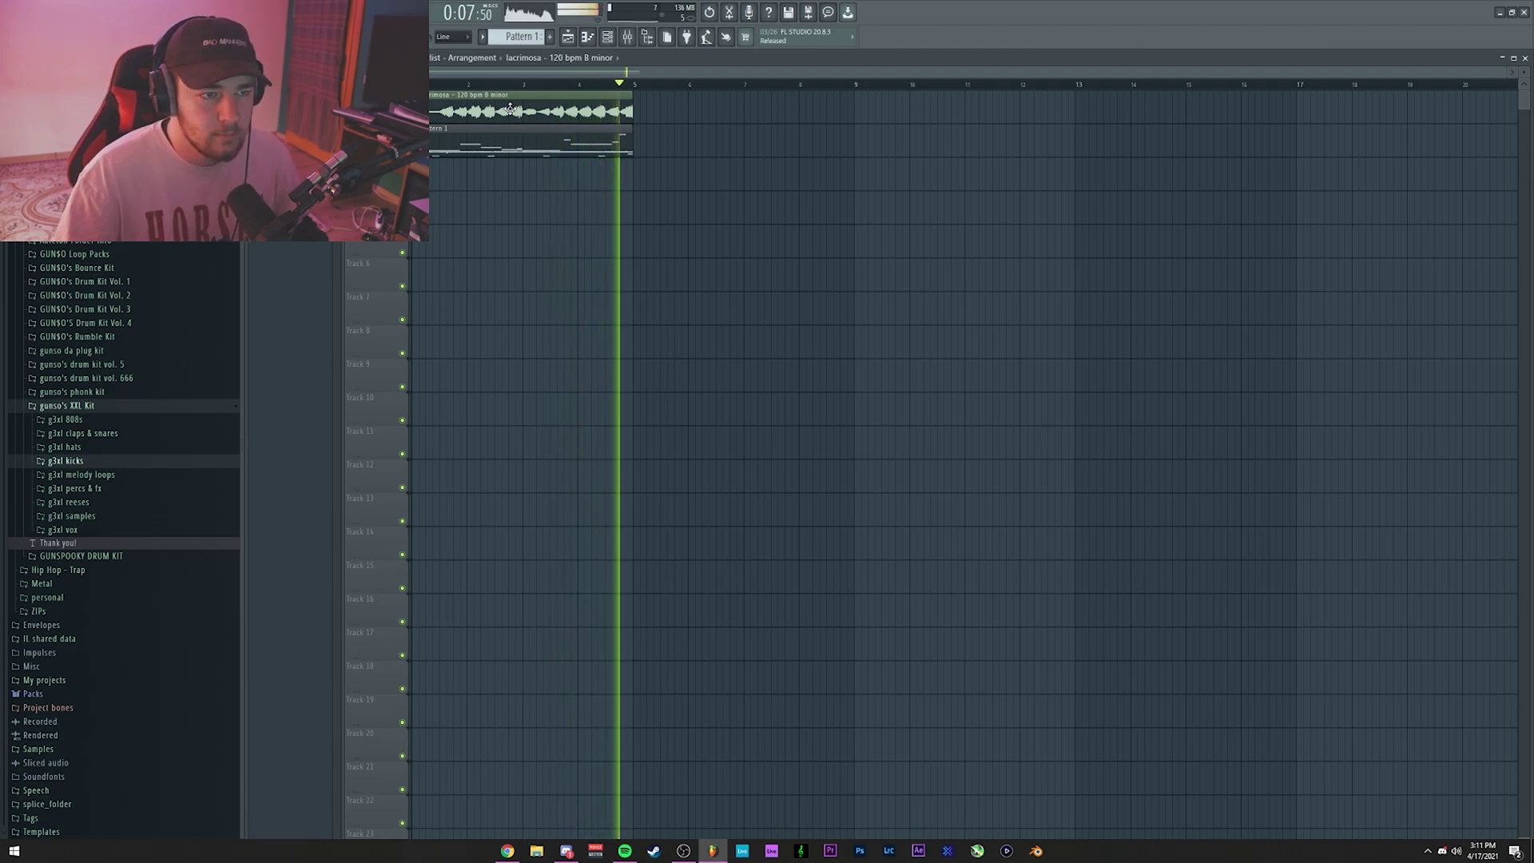
{"action": "key", "text": "space"}
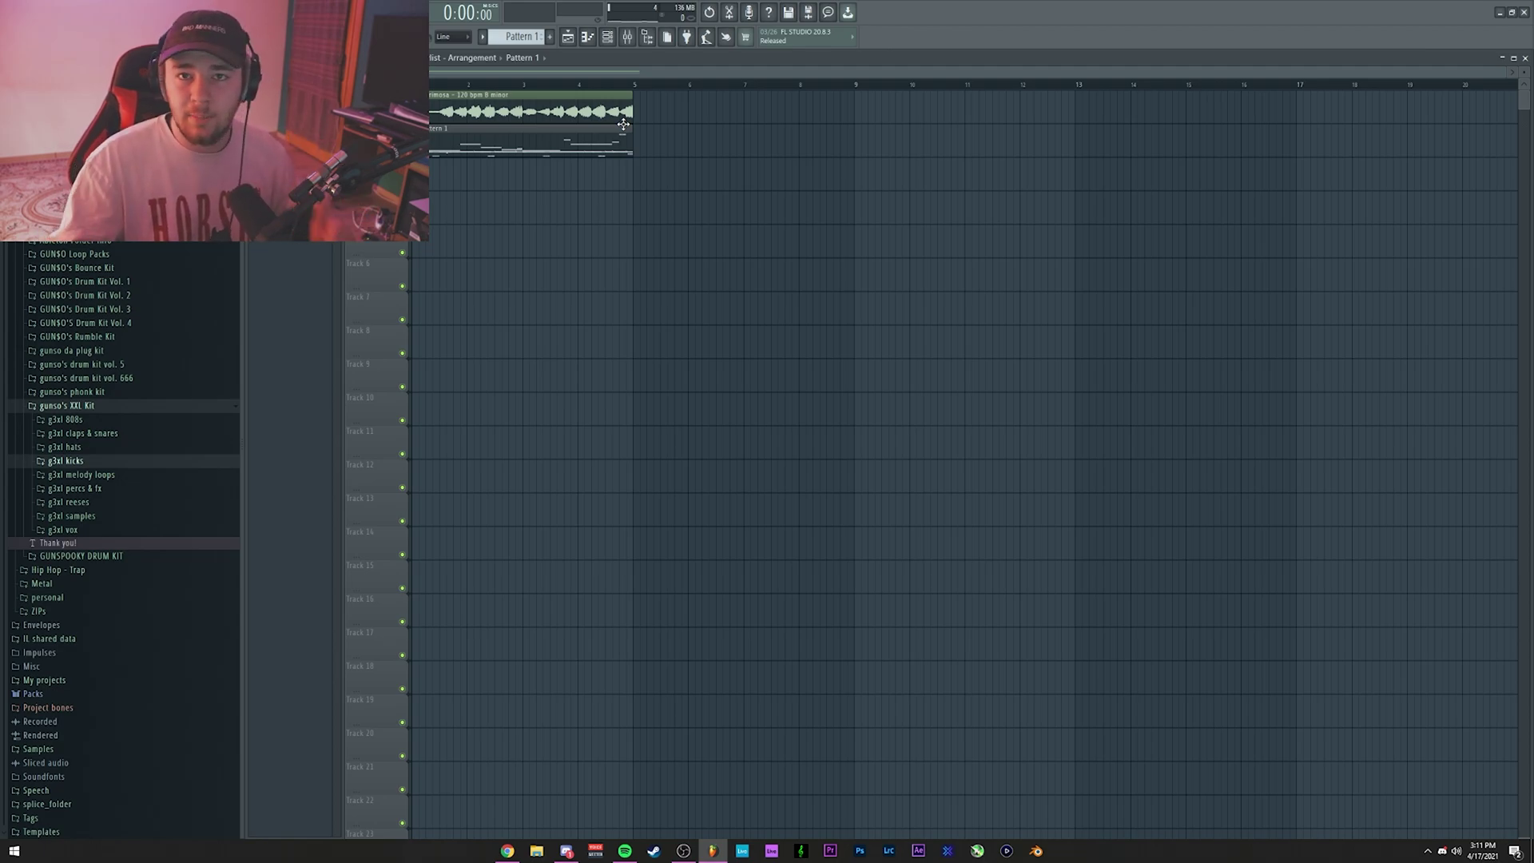
Split Pattern 1 by channel so every drum sound has its own pattern clip in the playlist.
{"action": "left_click", "coordinate": [483, 36]}
{"action": "left_click", "coordinate": [563, 228]}
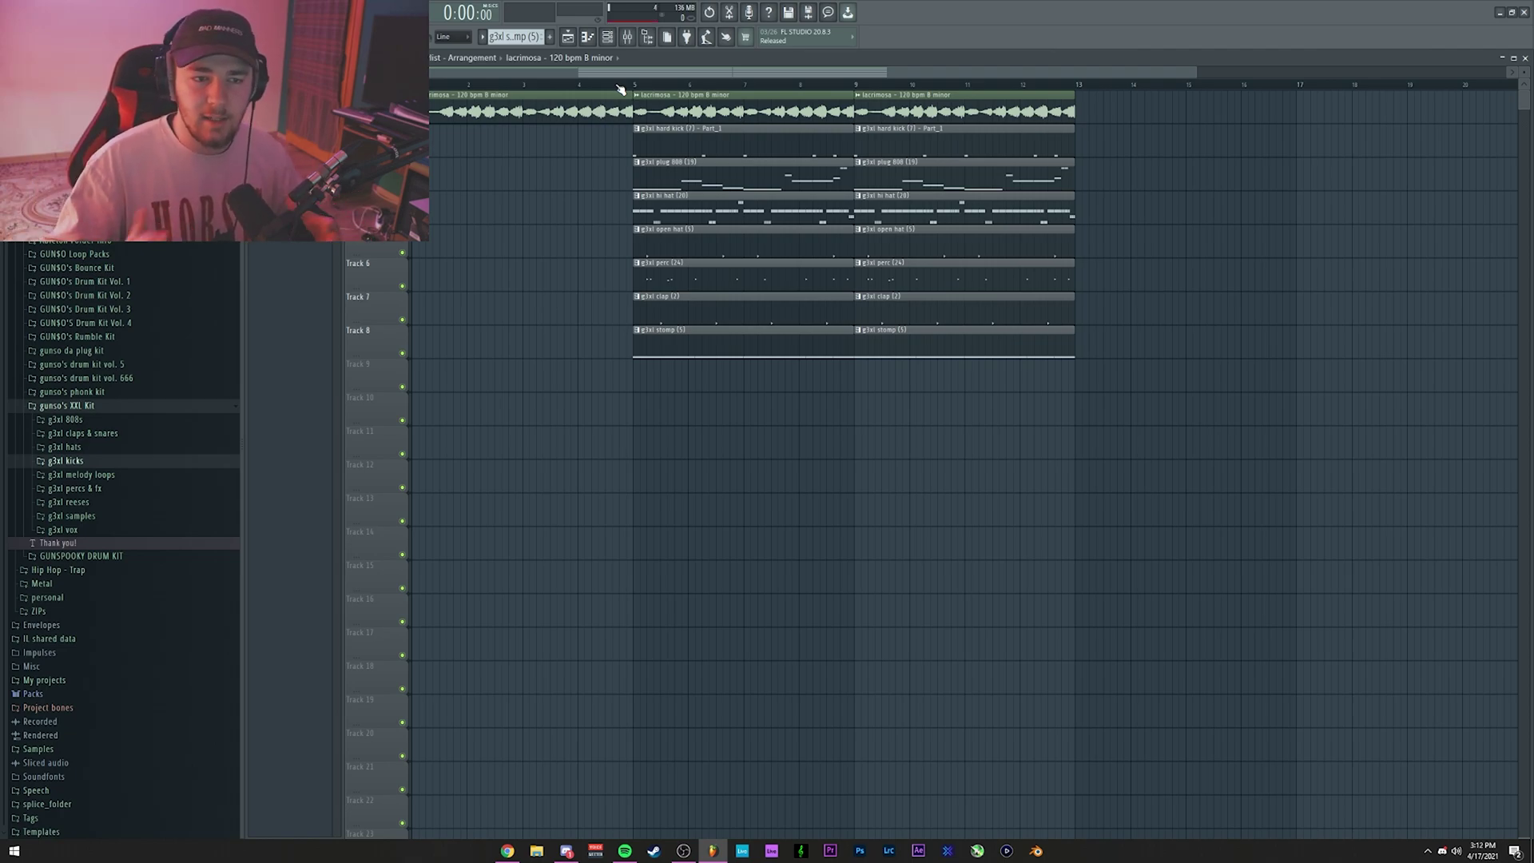
{"action": "scroll", "coordinate": [621, 89], "scroll_direction": "down", "scroll_amount": 2}
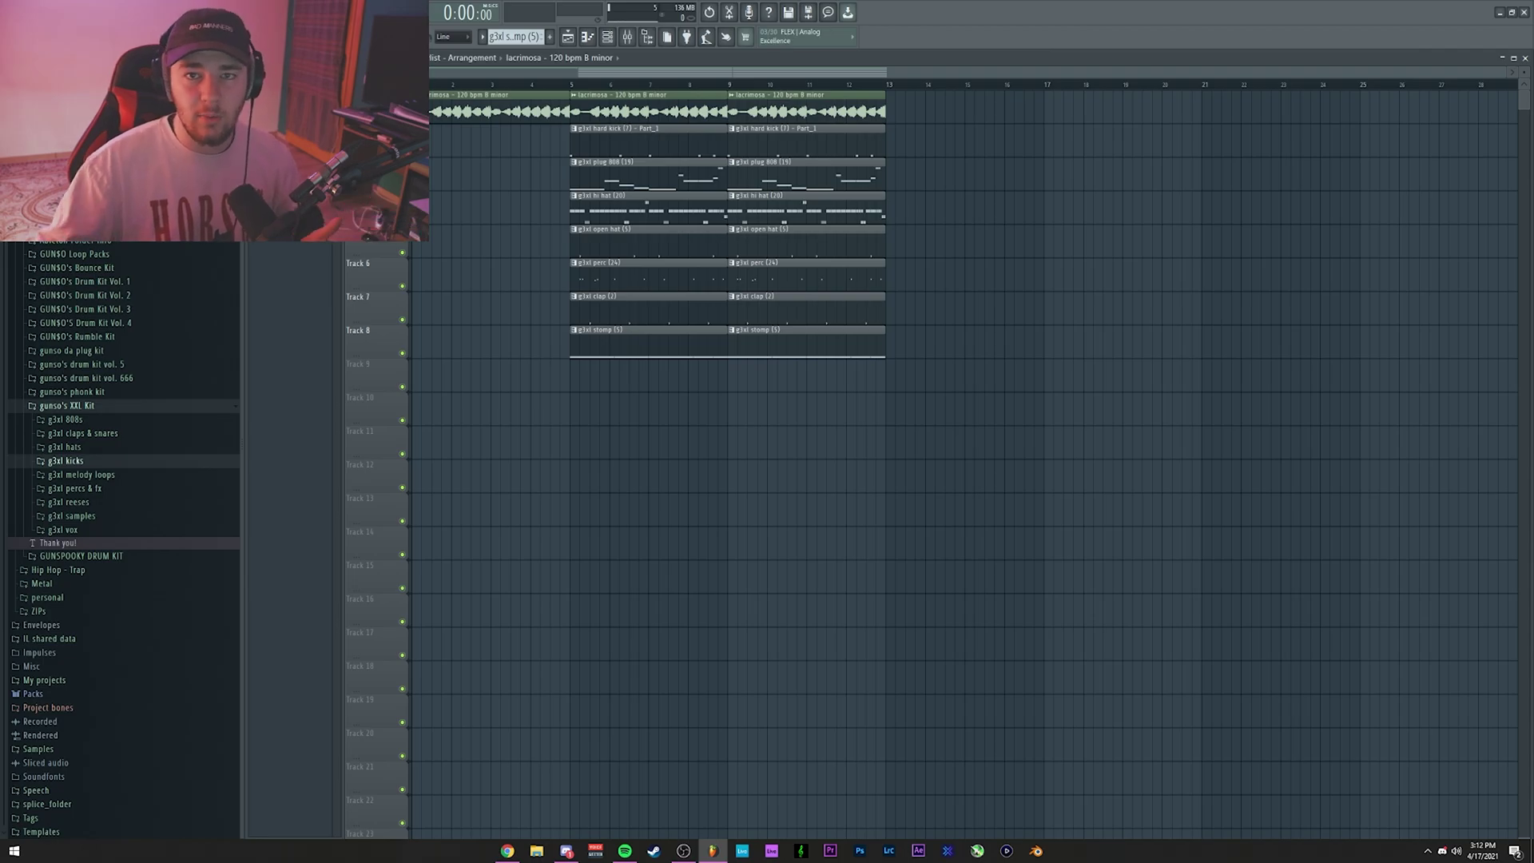
Repeat the melody and drum clips of bars 5 to 13 across the playlist up to bar 29.
{"action": "left_click_drag", "start_coordinate": [571, 85], "coordinate": [628, 359]}
{"action": "left_click_drag", "start_coordinate": [1280, 86], "coordinate": [794, 89]}
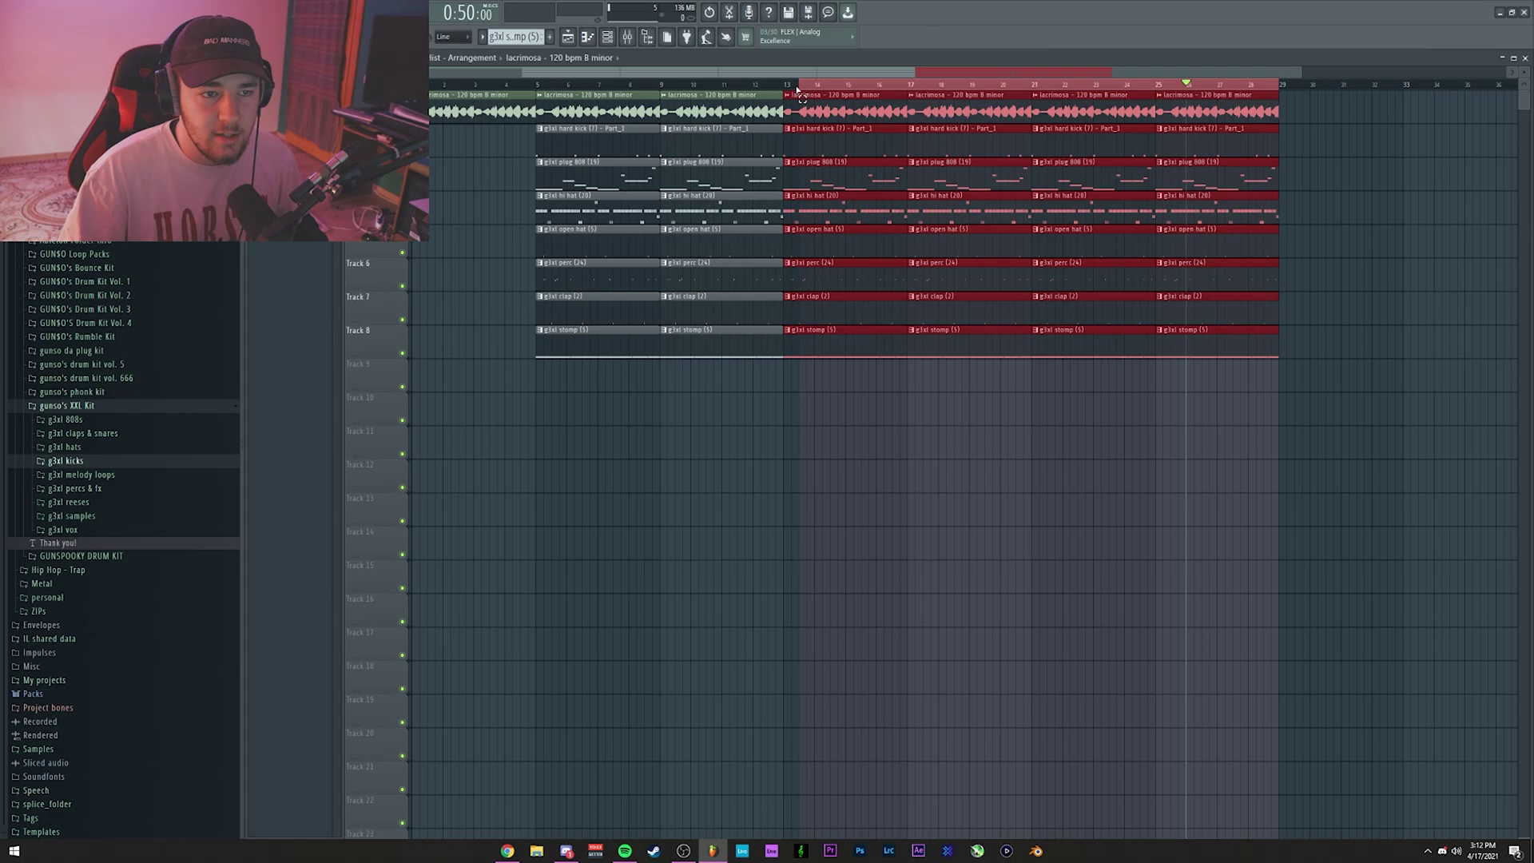
{"action": "left_click", "coordinate": [539, 85]}
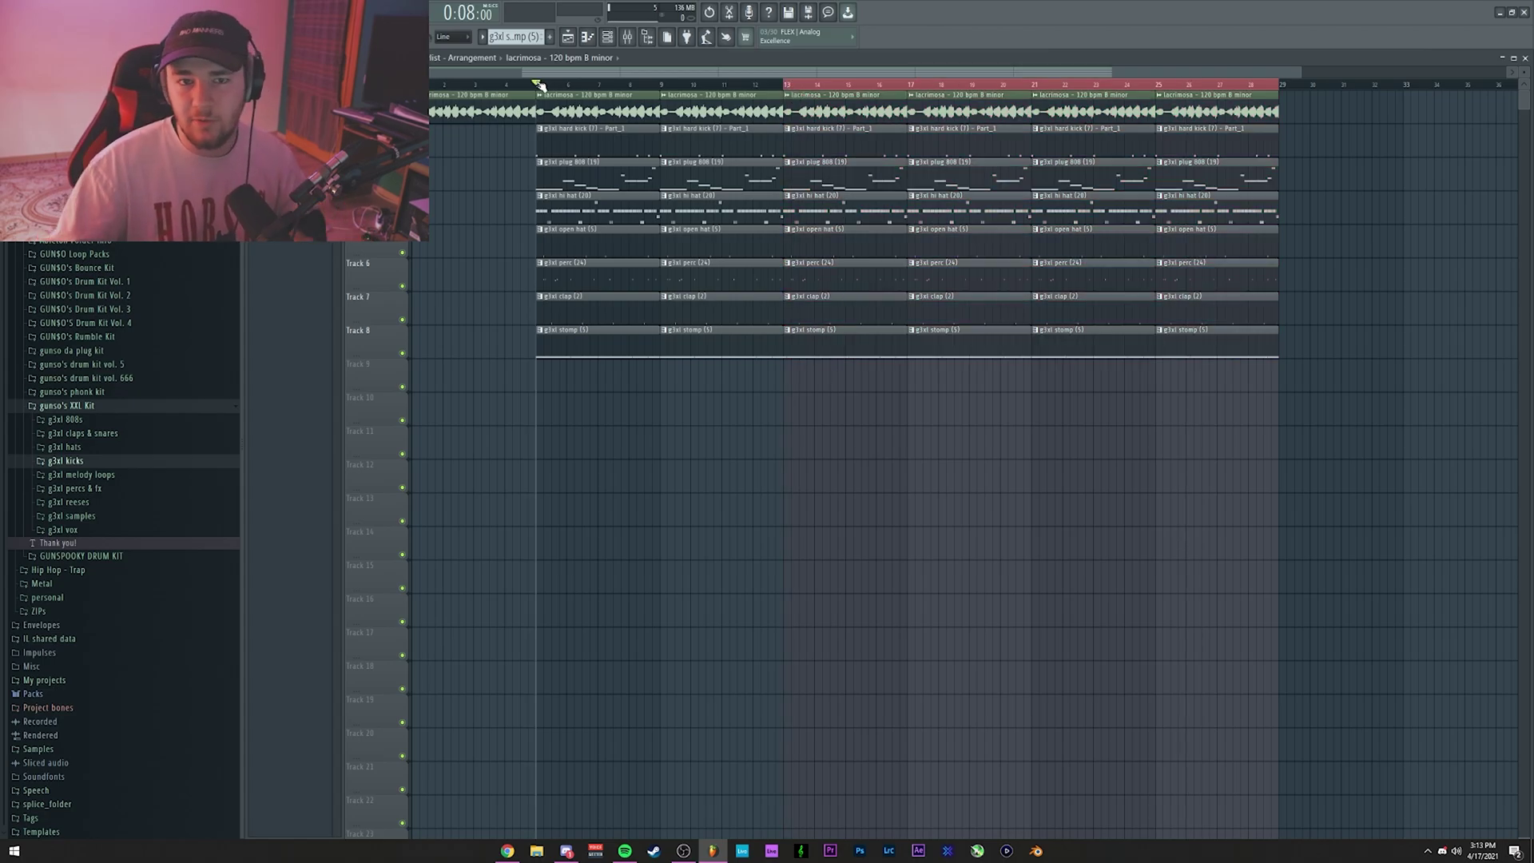
{"action": "left_click", "coordinate": [776, 84]}
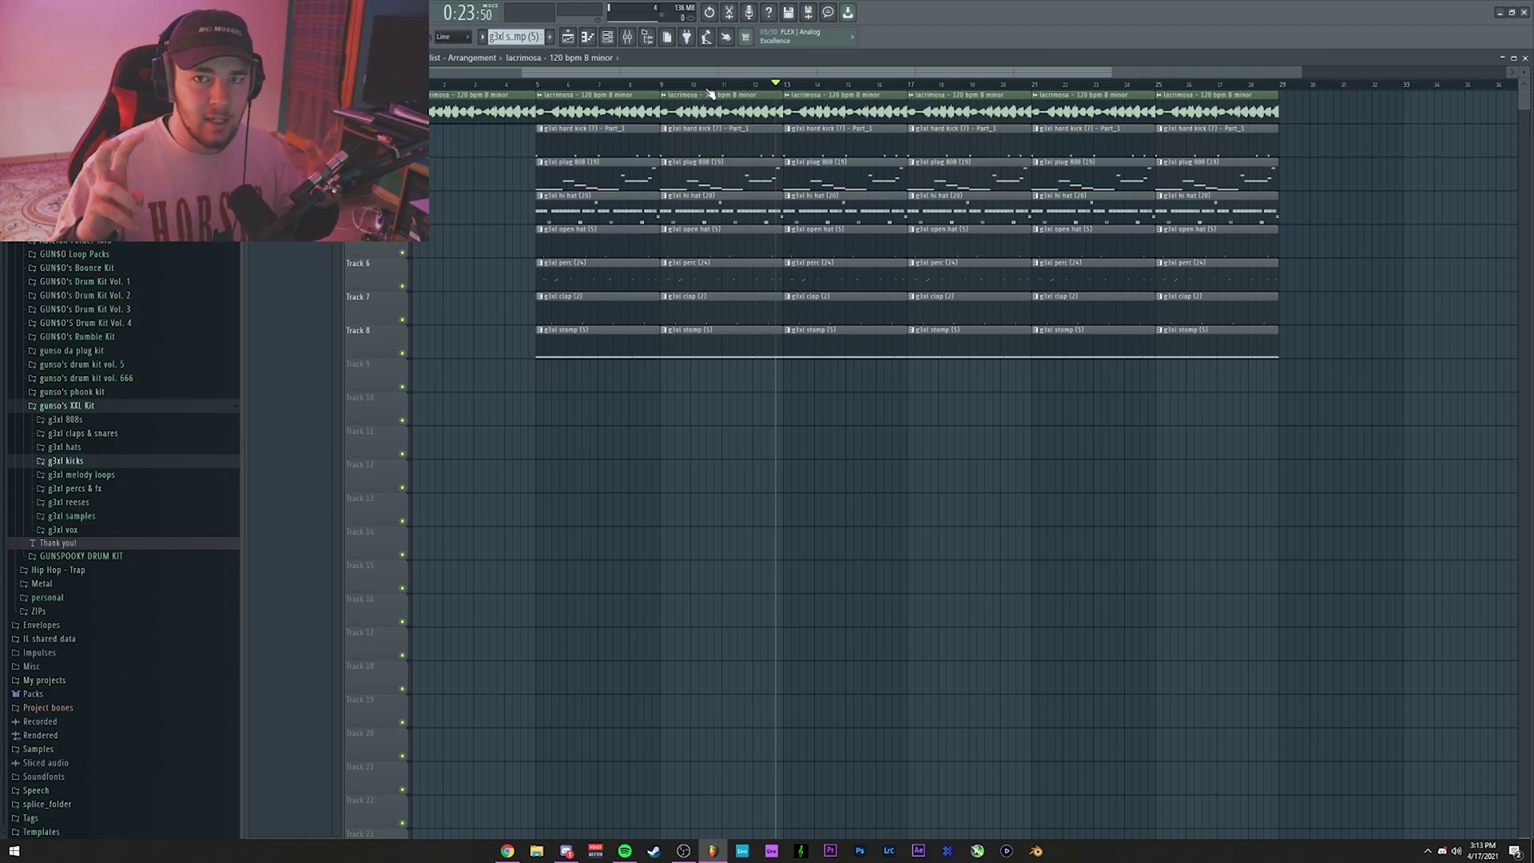
Delete the two g3xl stomp clips between bars 5 and 13 on Track 8.
{"action": "scroll", "coordinate": [538, 93], "scroll_direction": "up", "scroll_amount": 5}
{"action": "scroll", "coordinate": [539, 93], "scroll_direction": "down", "scroll_amount": 2}
{"action": "right_click", "coordinate": [631, 343]}
{"action": "right_click", "coordinate": [726, 346]}
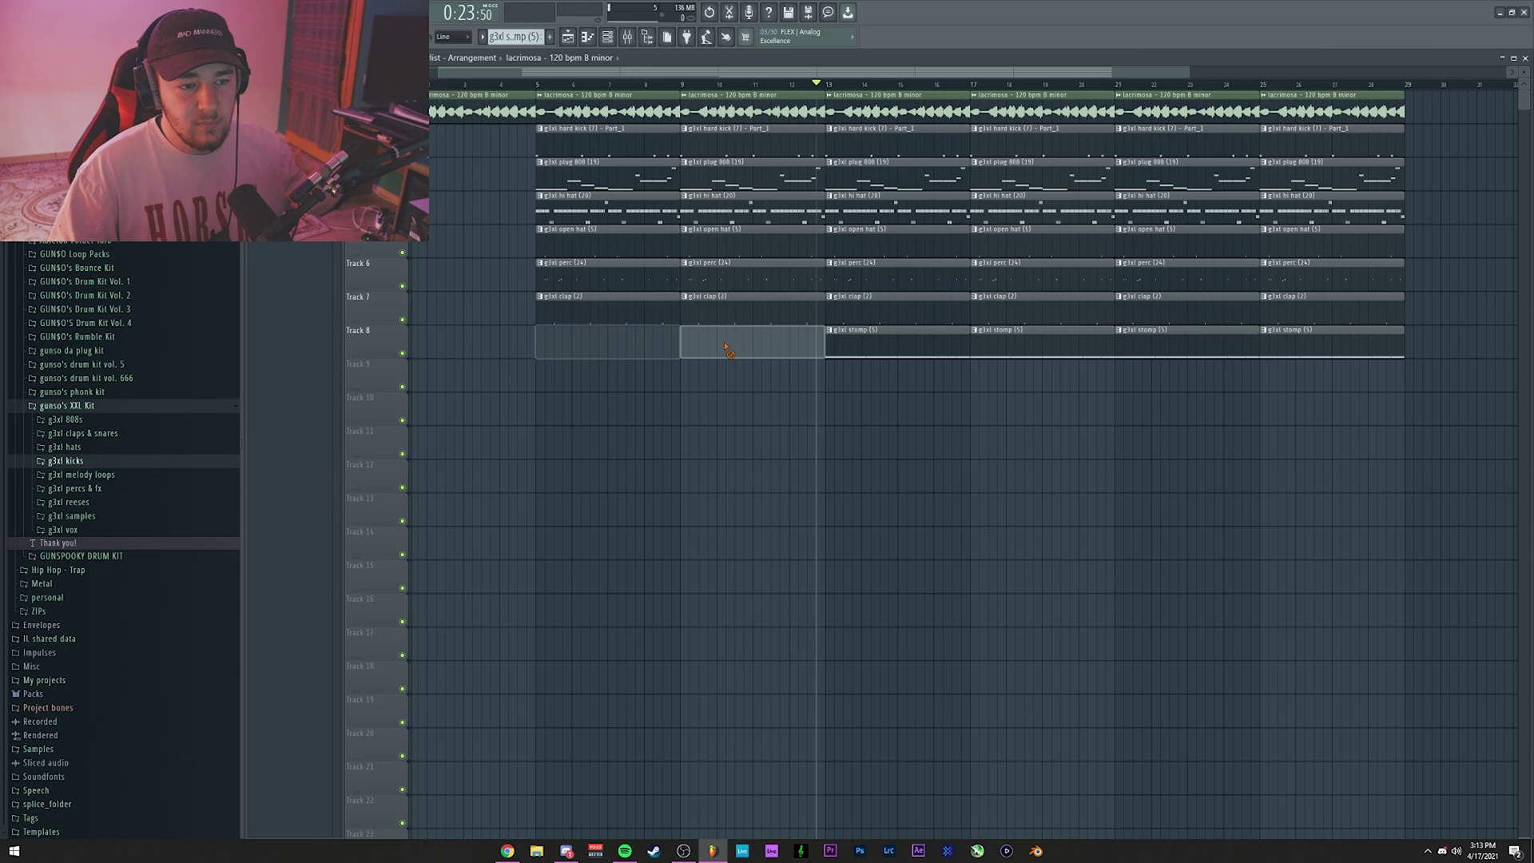
Play the arrangement from just before bar 5 and remove the two g3xl perc clips between bars 5 and 13.
{"action": "left_click", "coordinate": [518, 84]}
{"action": "scroll", "coordinate": [519, 85], "scroll_direction": "up", "scroll_amount": 3}
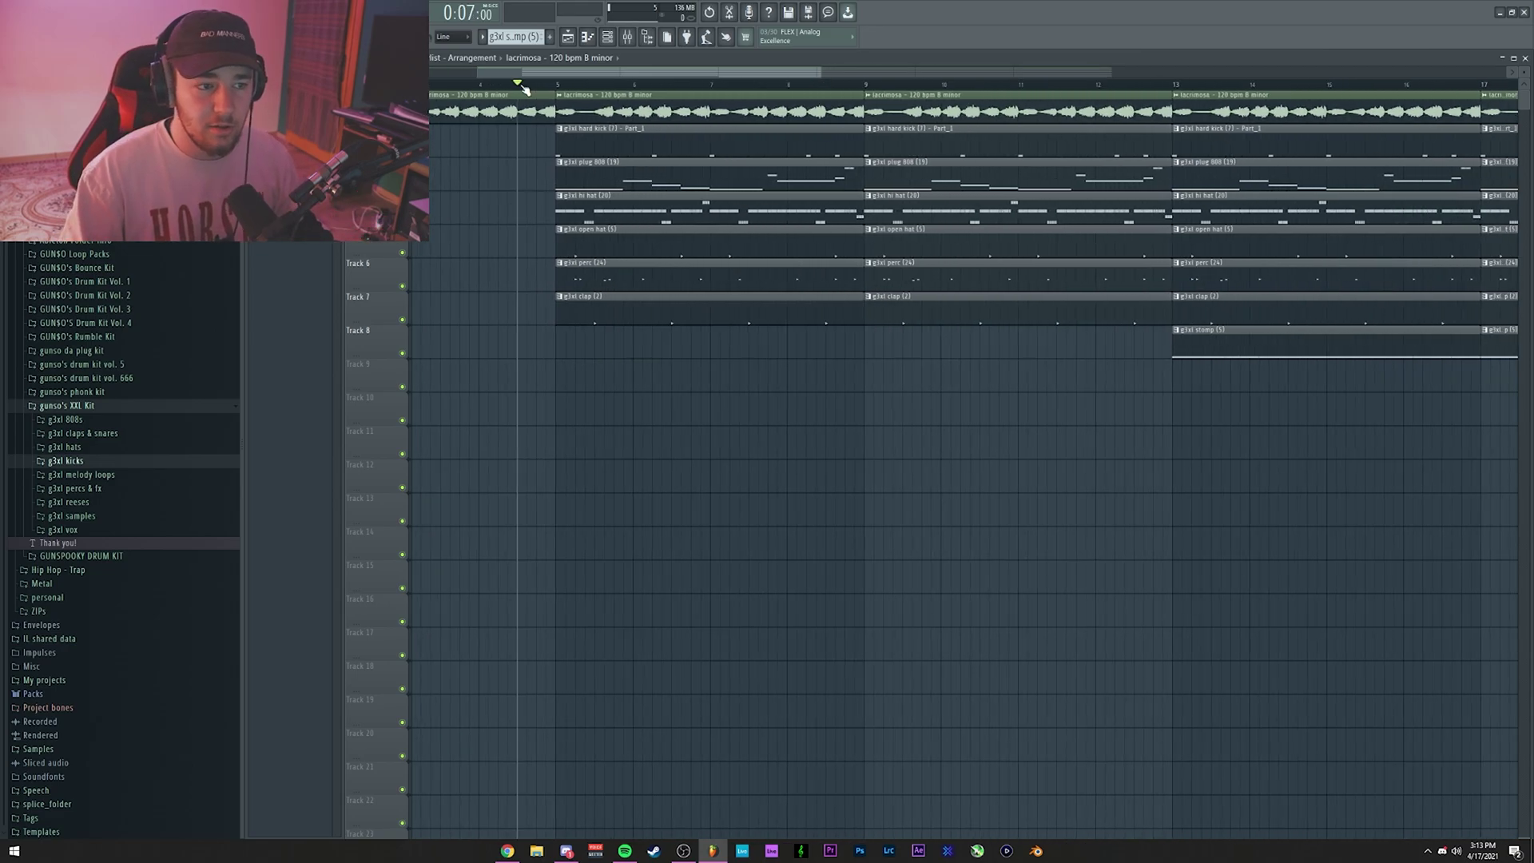
{"action": "key", "text": "space"}
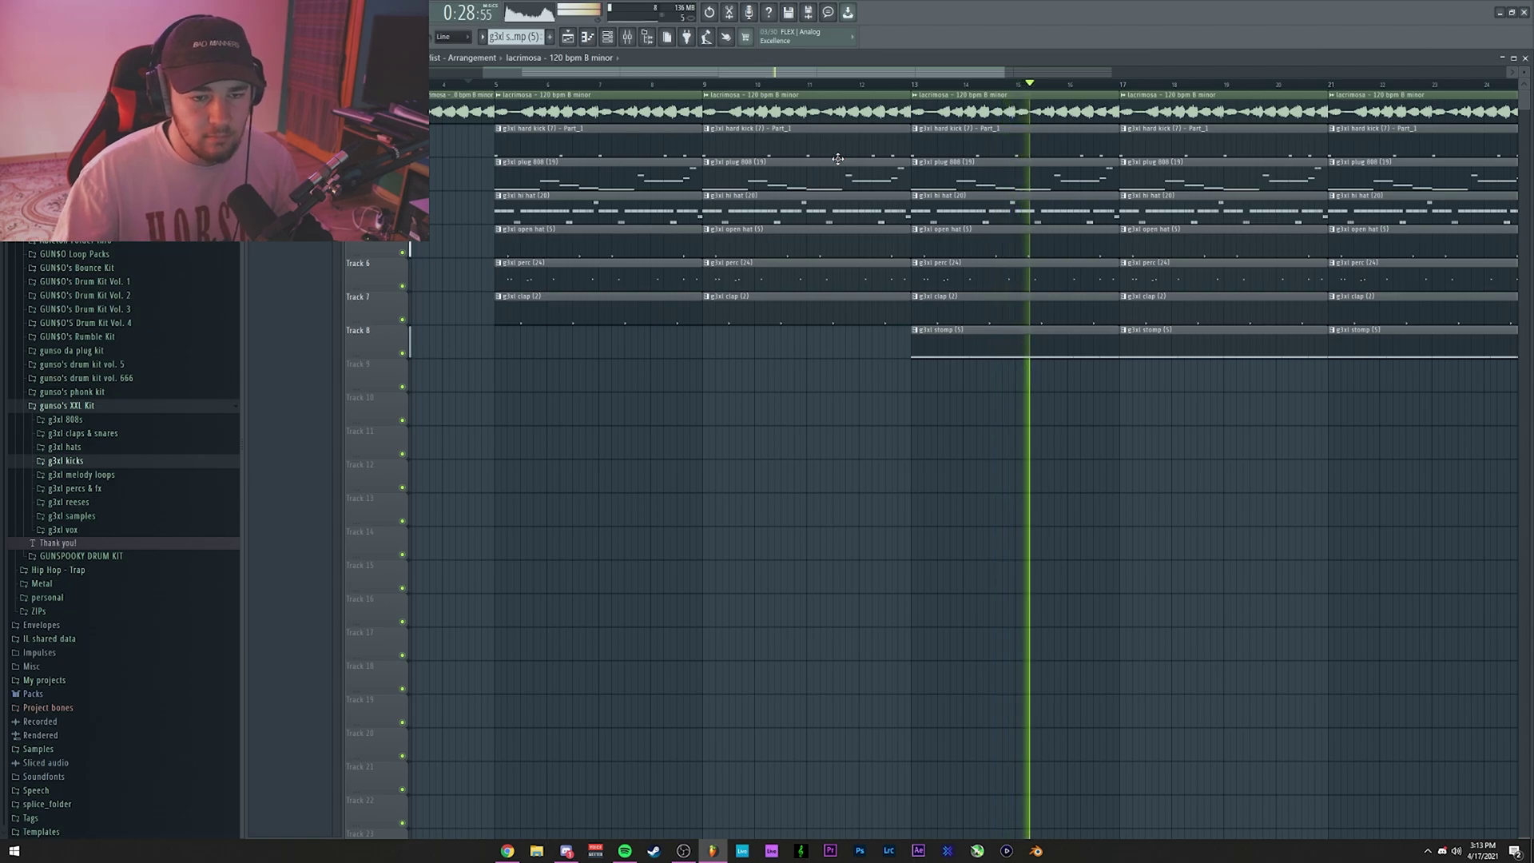
{"action": "key", "text": "space"}
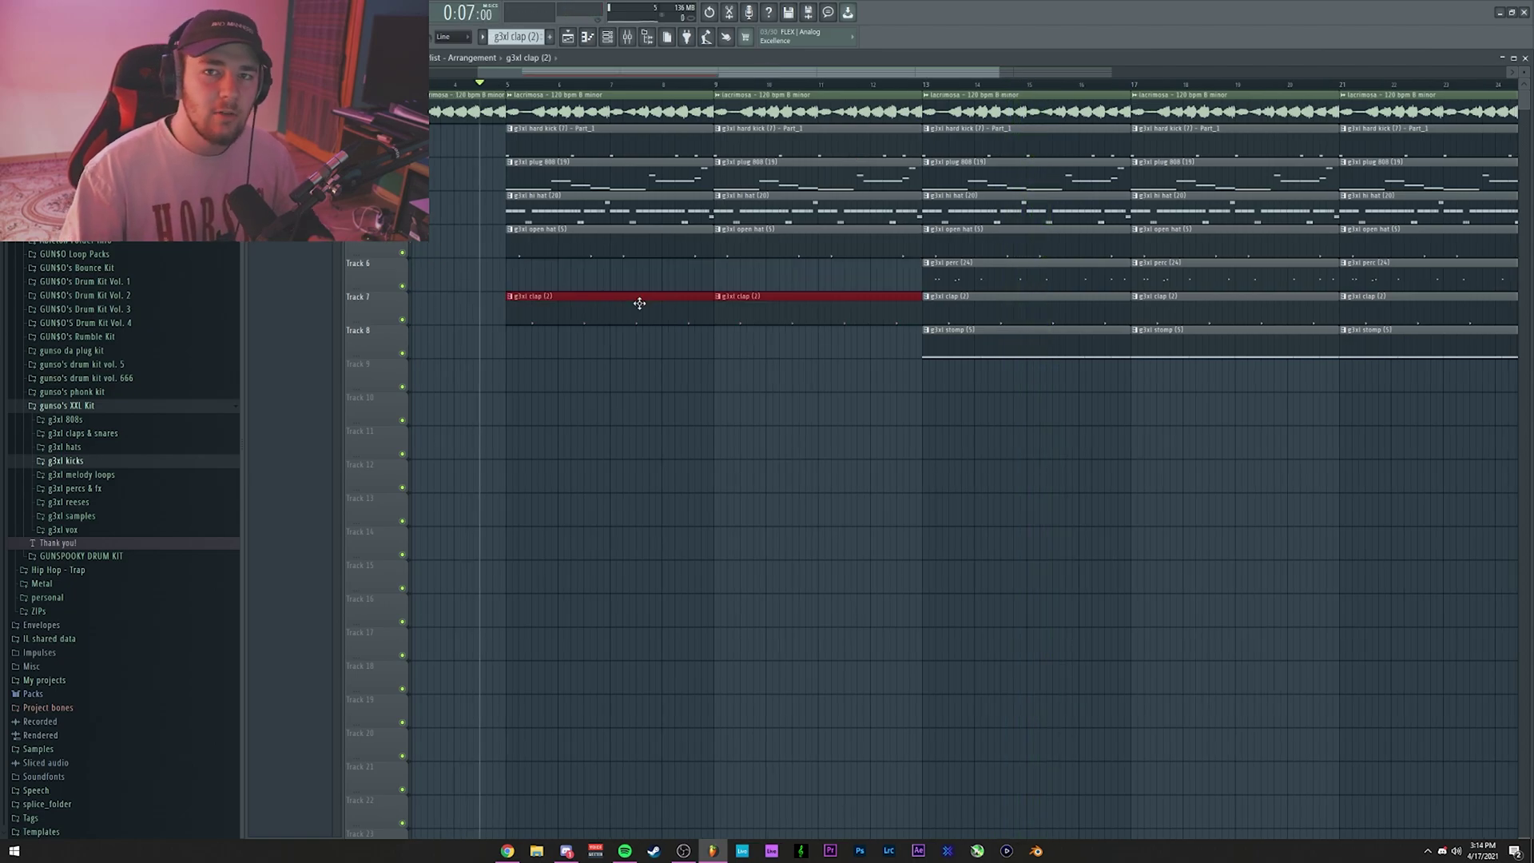
{"action": "left_click", "coordinate": [698, 379], "text": "ctrl"}
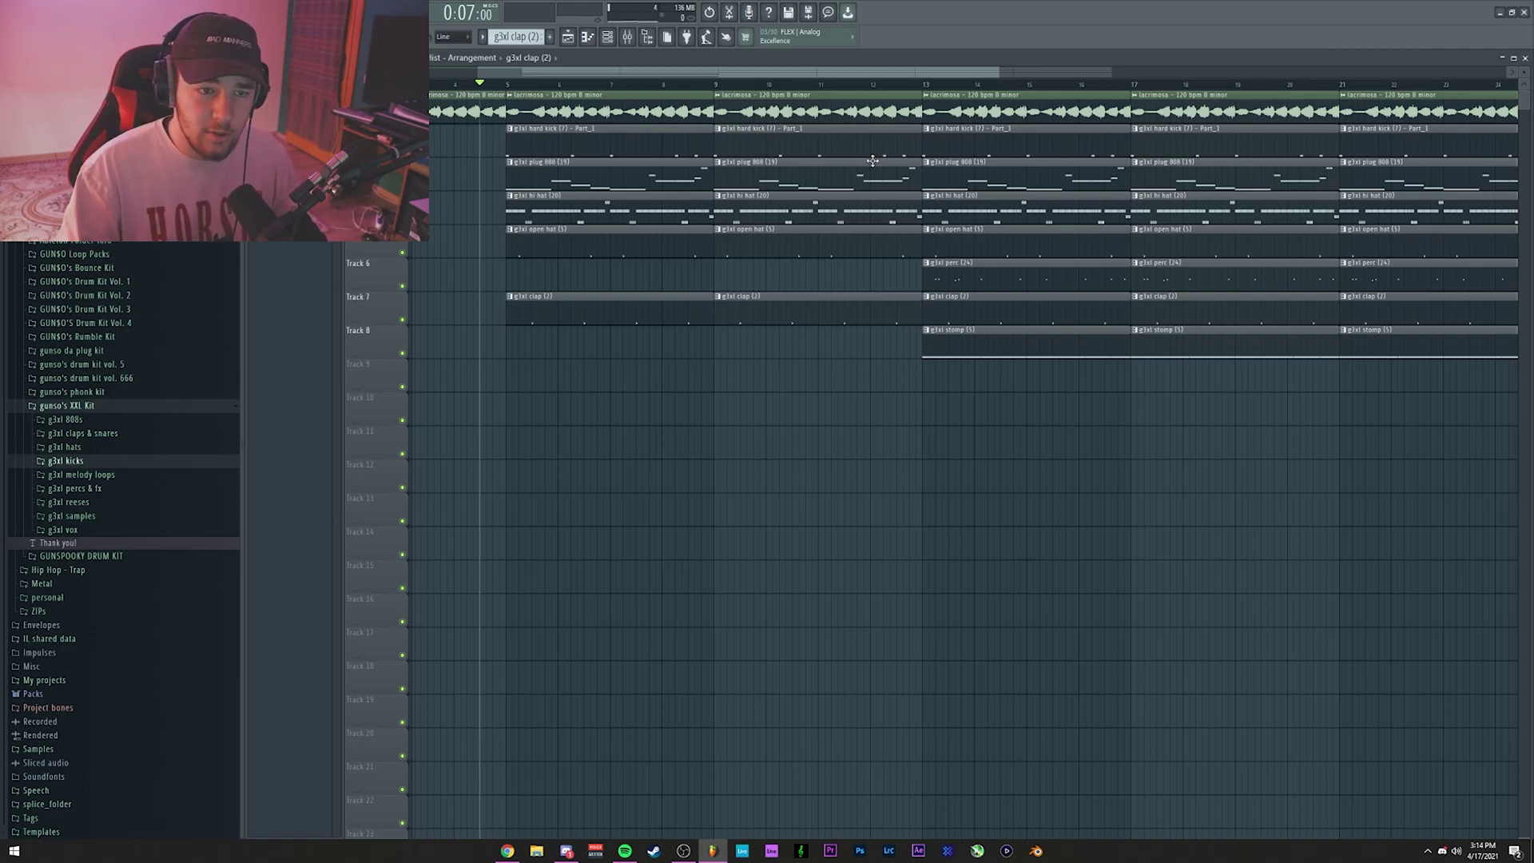
Trim the start of the g3xl hi hat clip at bar 13 by about one and a half beats.
{"action": "scroll", "coordinate": [828, 88], "scroll_direction": "up", "scroll_amount": 3}
{"action": "scroll", "coordinate": [829, 88], "scroll_direction": "up", "scroll_amount": 3}
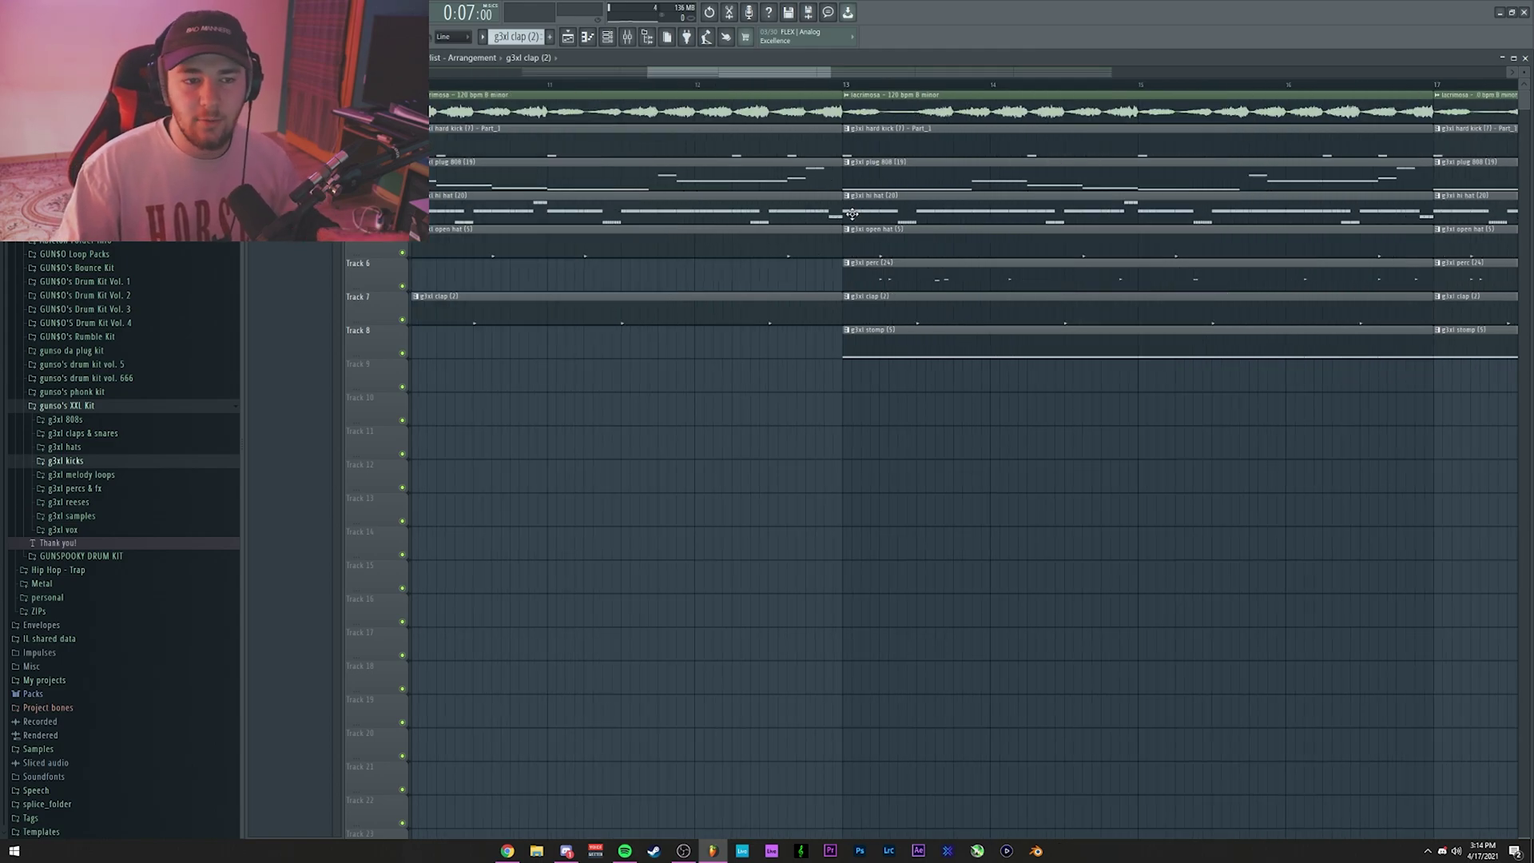
{"action": "left_click_drag", "start_coordinate": [845, 211], "coordinate": [902, 212]}
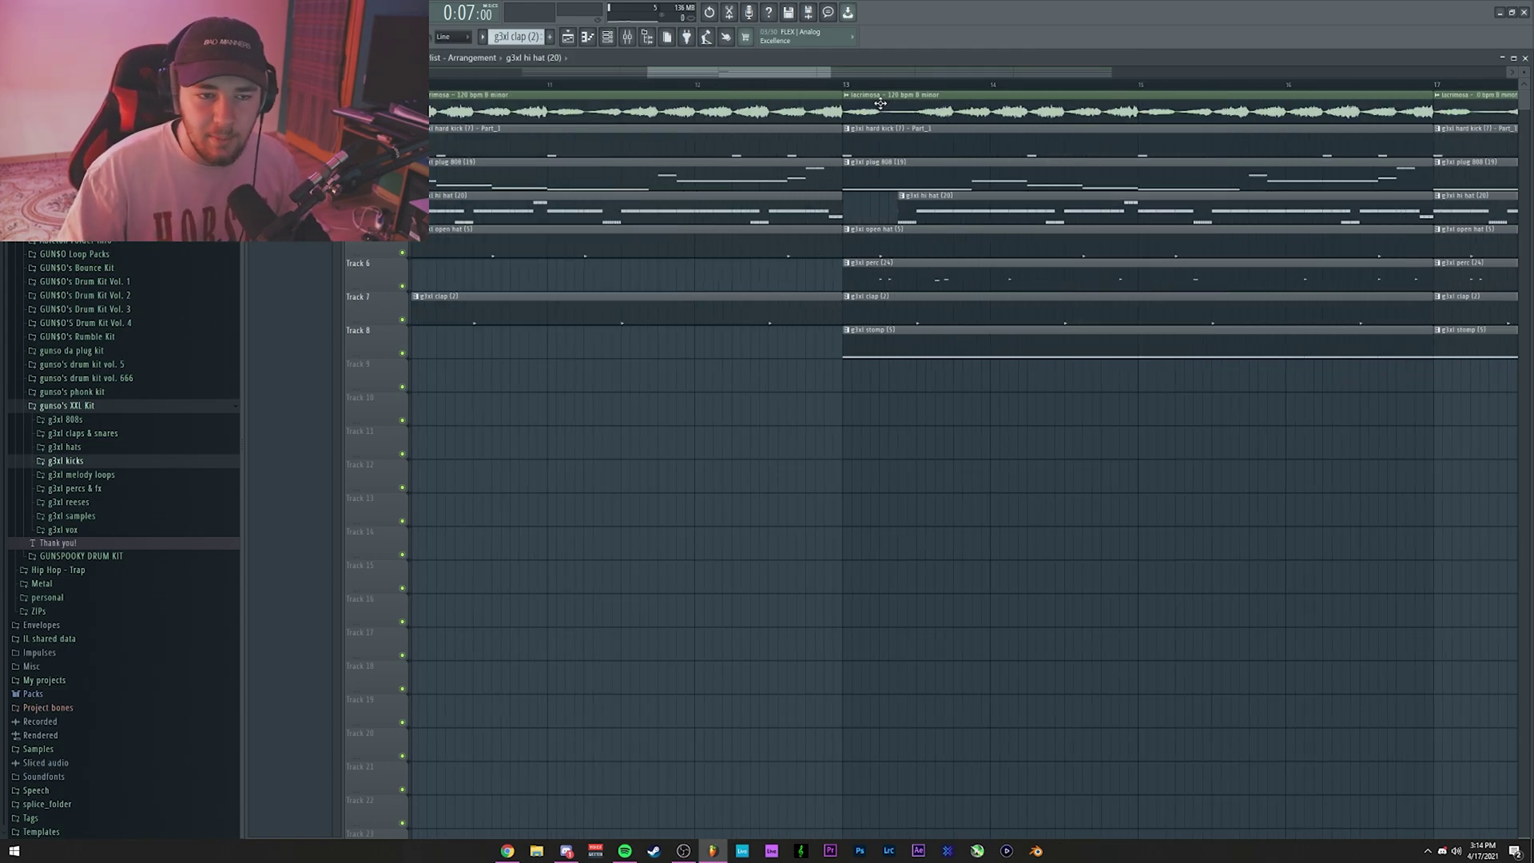
Play the transition into bar 13 to listen to the delayed hi-hat entry.
{"action": "scroll", "coordinate": [847, 86], "scroll_direction": "up", "scroll_amount": 2}
{"action": "left_click", "coordinate": [846, 85]}
{"action": "scroll", "coordinate": [831, 86], "scroll_direction": "down", "scroll_amount": 1}
{"action": "left_click", "coordinate": [799, 84]}
{"action": "key", "text": "space"}
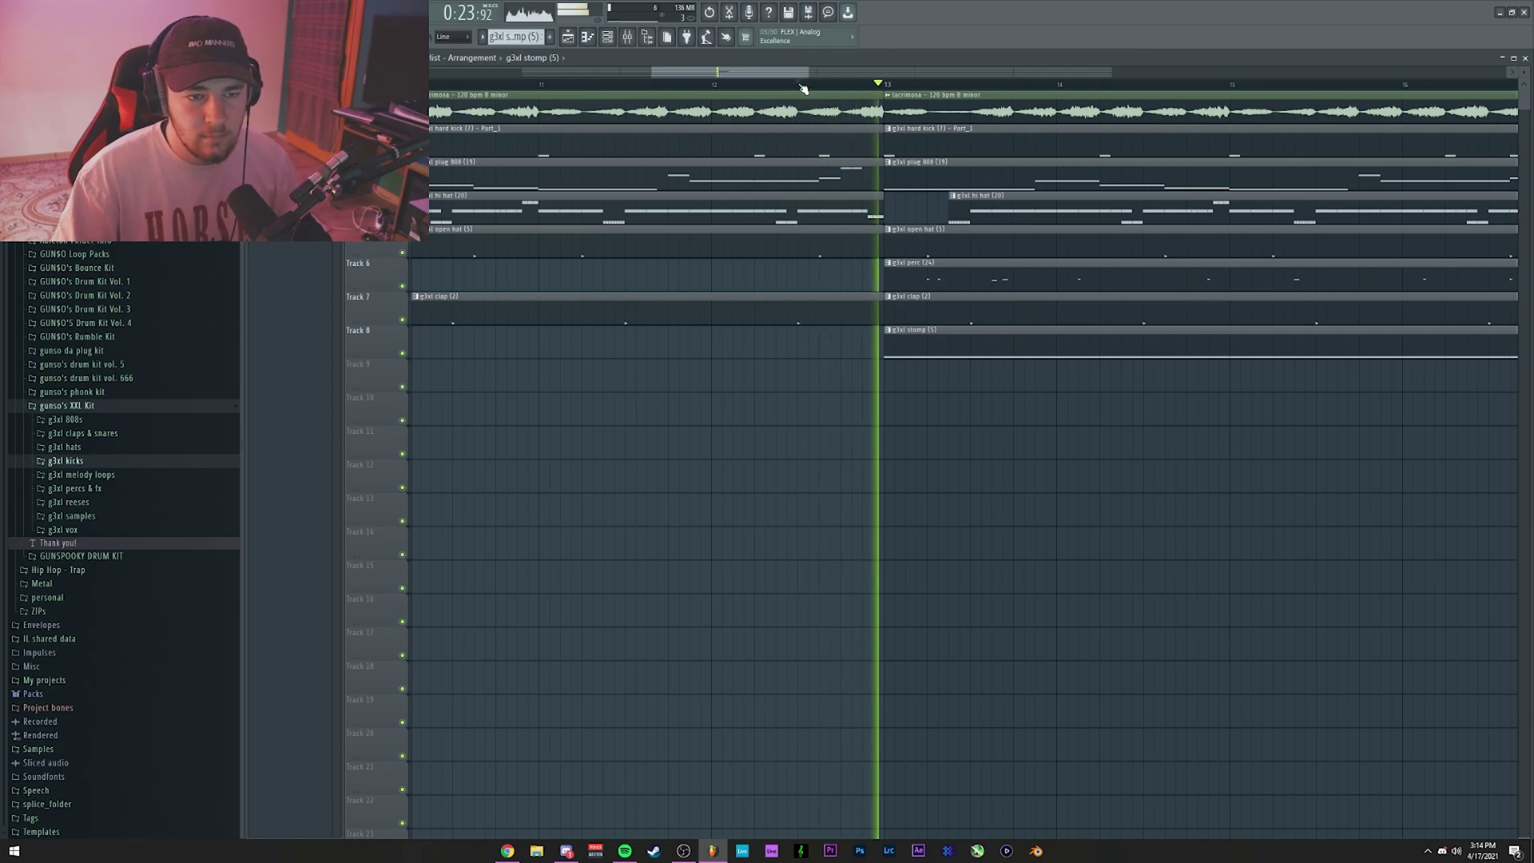
{"action": "scroll", "coordinate": [803, 88], "scroll_direction": "down", "scroll_amount": 2}
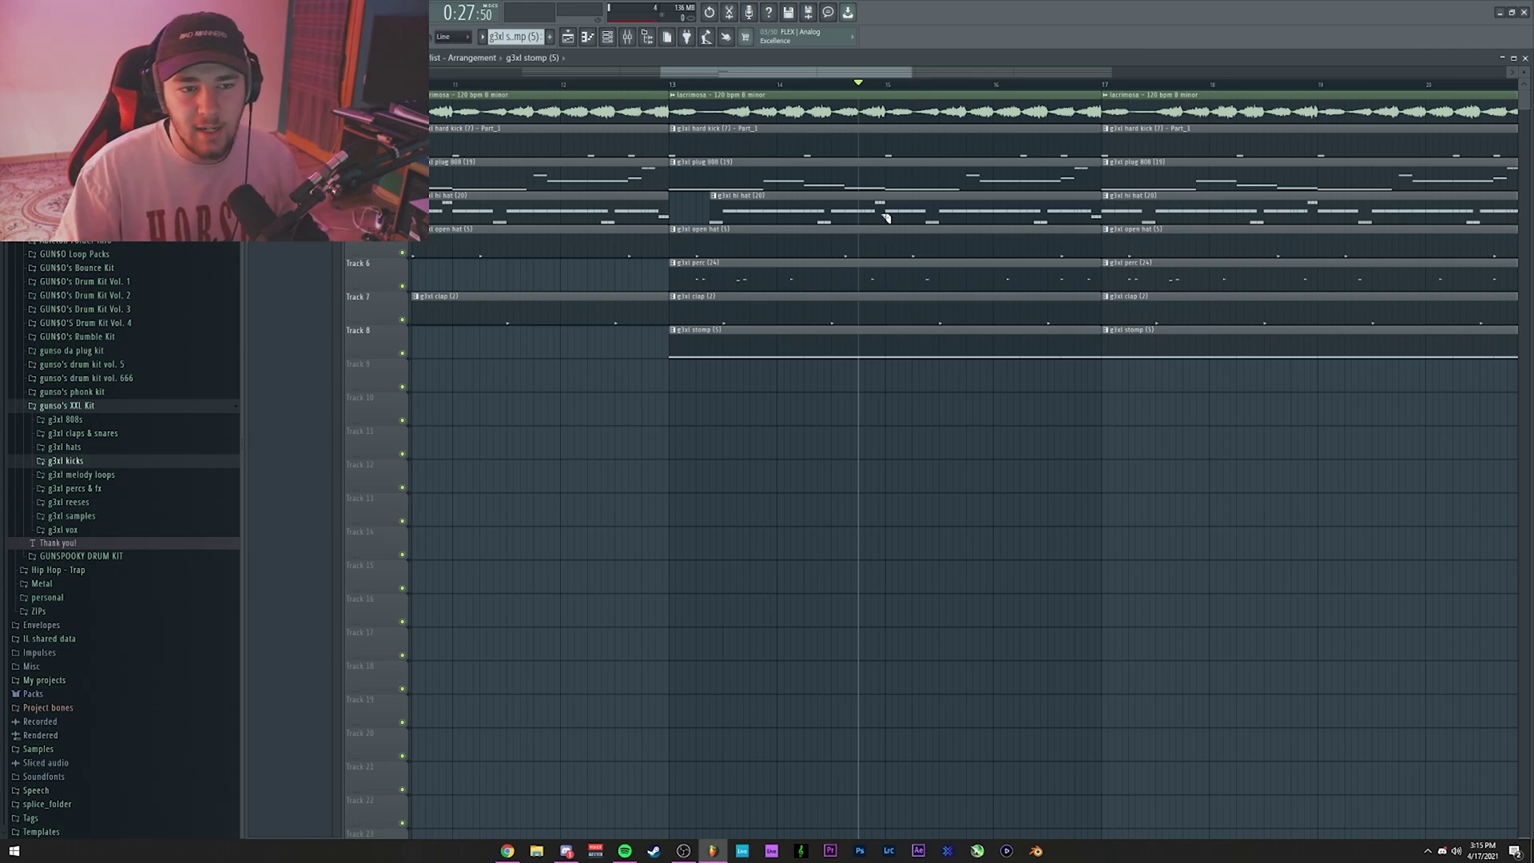
Cut a matching gap into the hi-hat clip at bar 15 and copy both hi-hat pieces over bars 17 to 21.
{"action": "left_click_drag", "start_coordinate": [885, 217], "coordinate": [930, 222]}
{"action": "scroll", "coordinate": [859, 92], "scroll_direction": "down", "scroll_amount": 3}
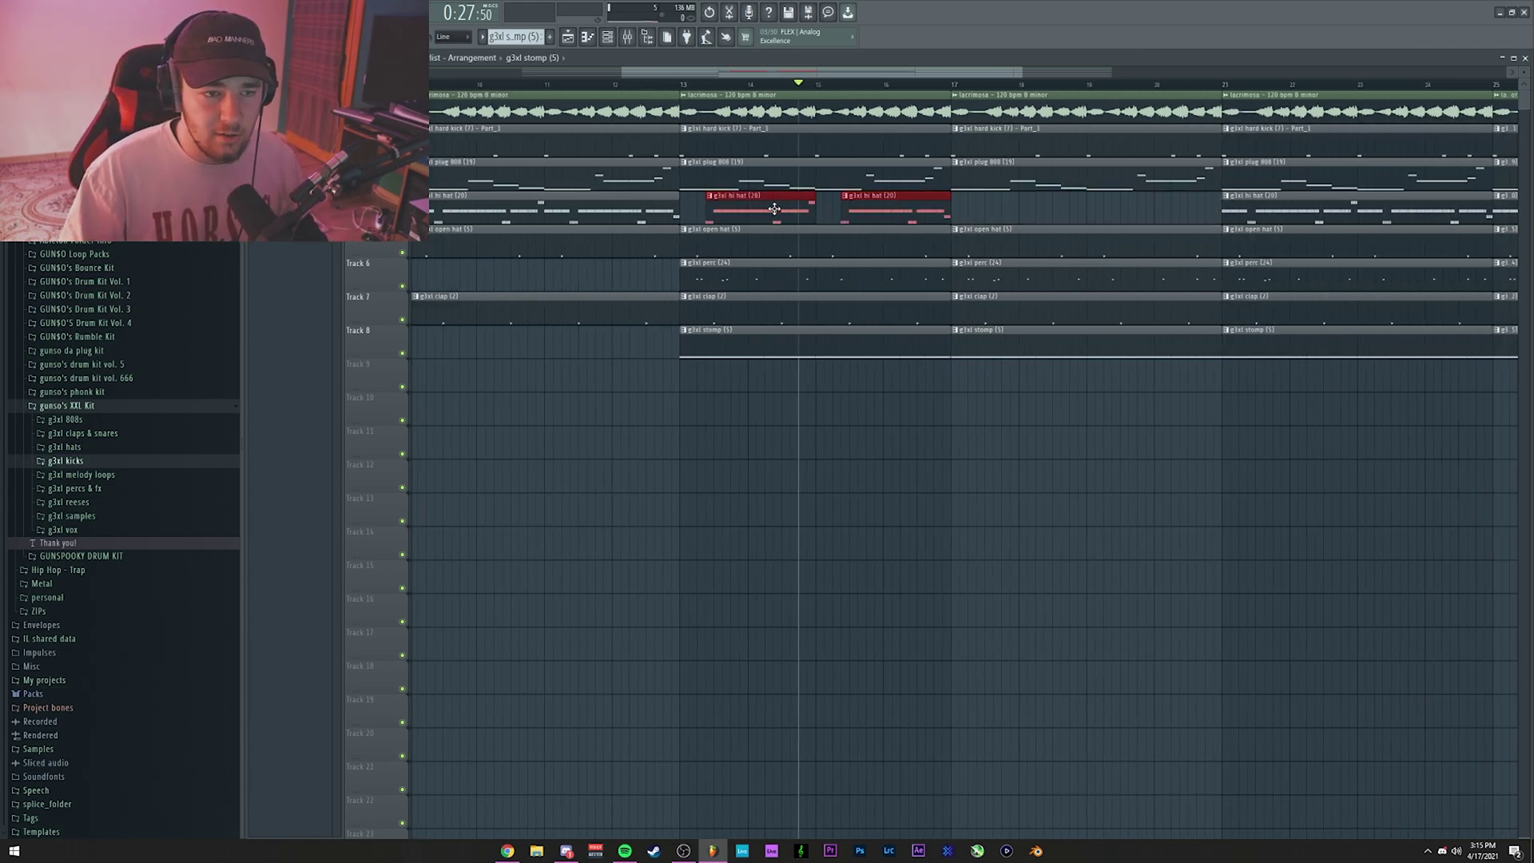
{"action": "left_click_drag", "start_coordinate": [764, 208], "coordinate": [1032, 209]}
Play the section from just before bar 13 up to bar 17 to check both hi-hat gaps.
{"action": "left_click", "coordinate": [662, 87]}
{"action": "scroll", "coordinate": [663, 89], "scroll_direction": "up", "scroll_amount": 2}
{"action": "key", "text": "space"}
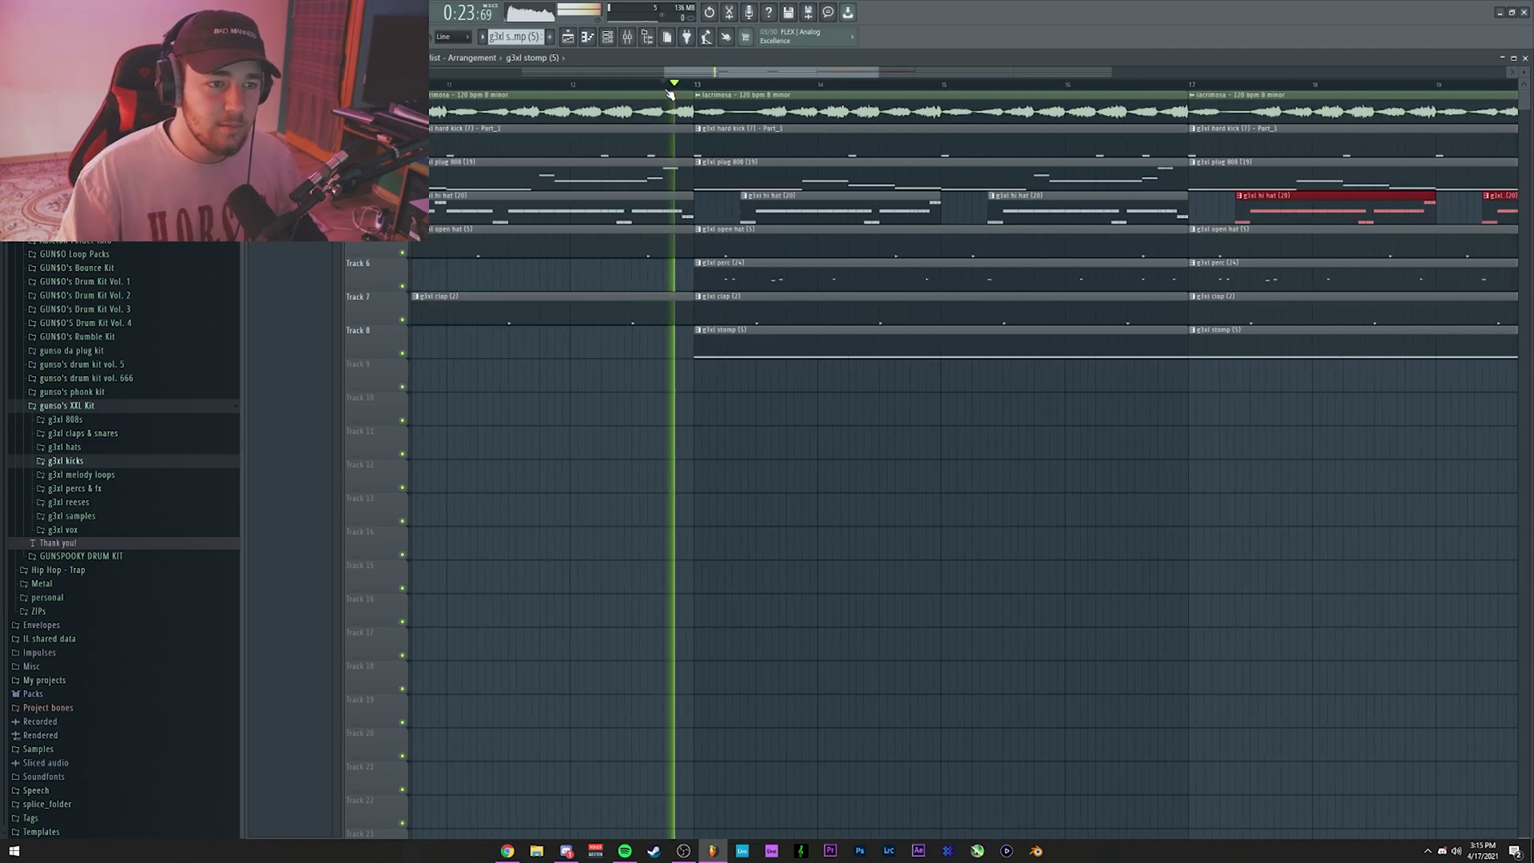
{"action": "scroll", "coordinate": [667, 92], "scroll_direction": "down", "scroll_amount": 1}
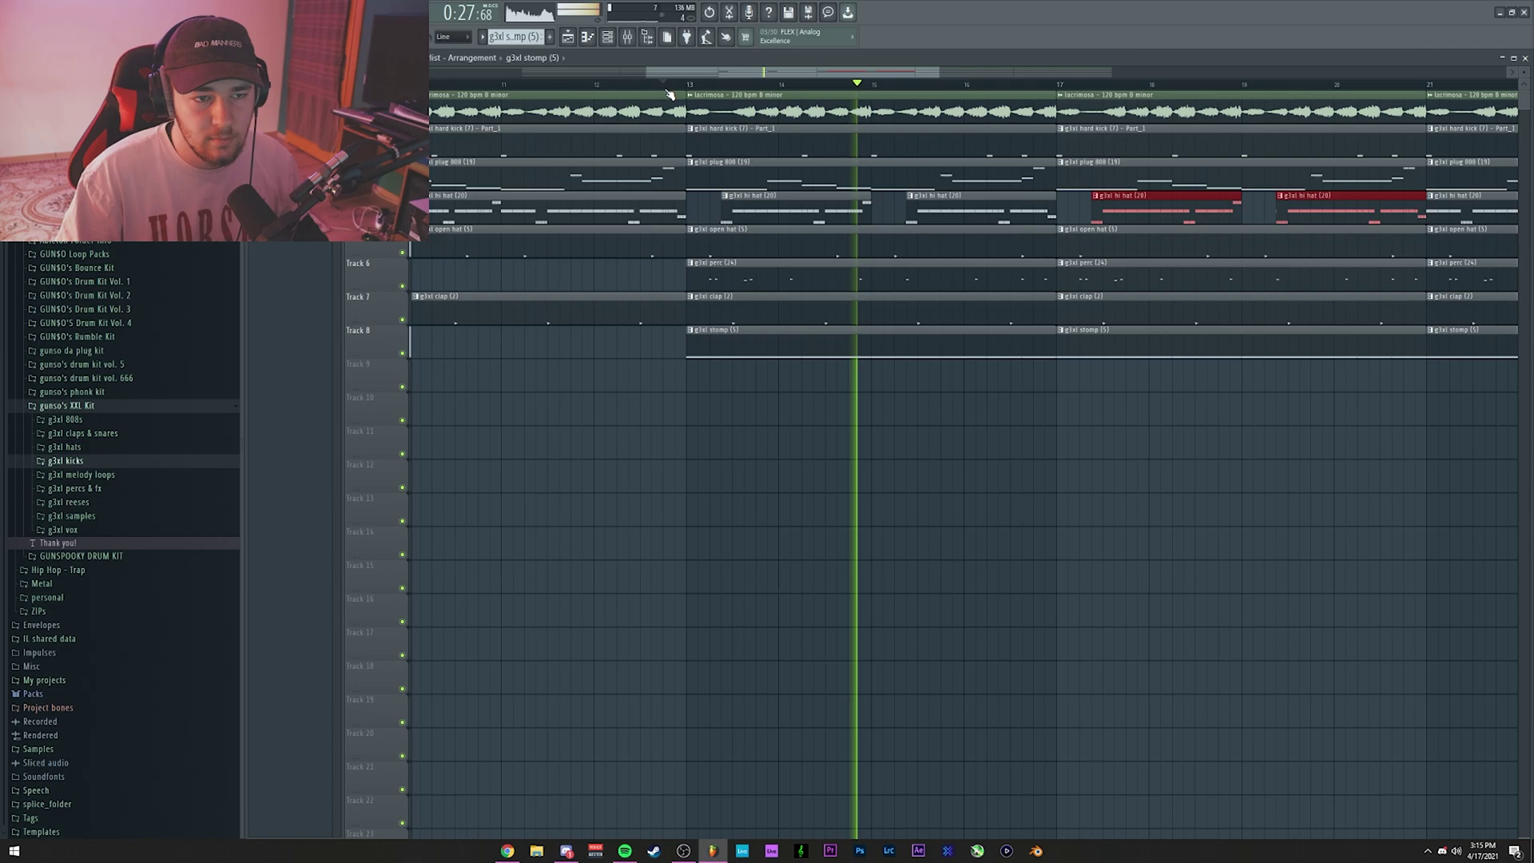
{"action": "scroll", "coordinate": [670, 95], "scroll_direction": "down", "scroll_amount": 1}
{"action": "scroll", "coordinate": [670, 95], "scroll_direction": "up", "scroll_amount": 1}
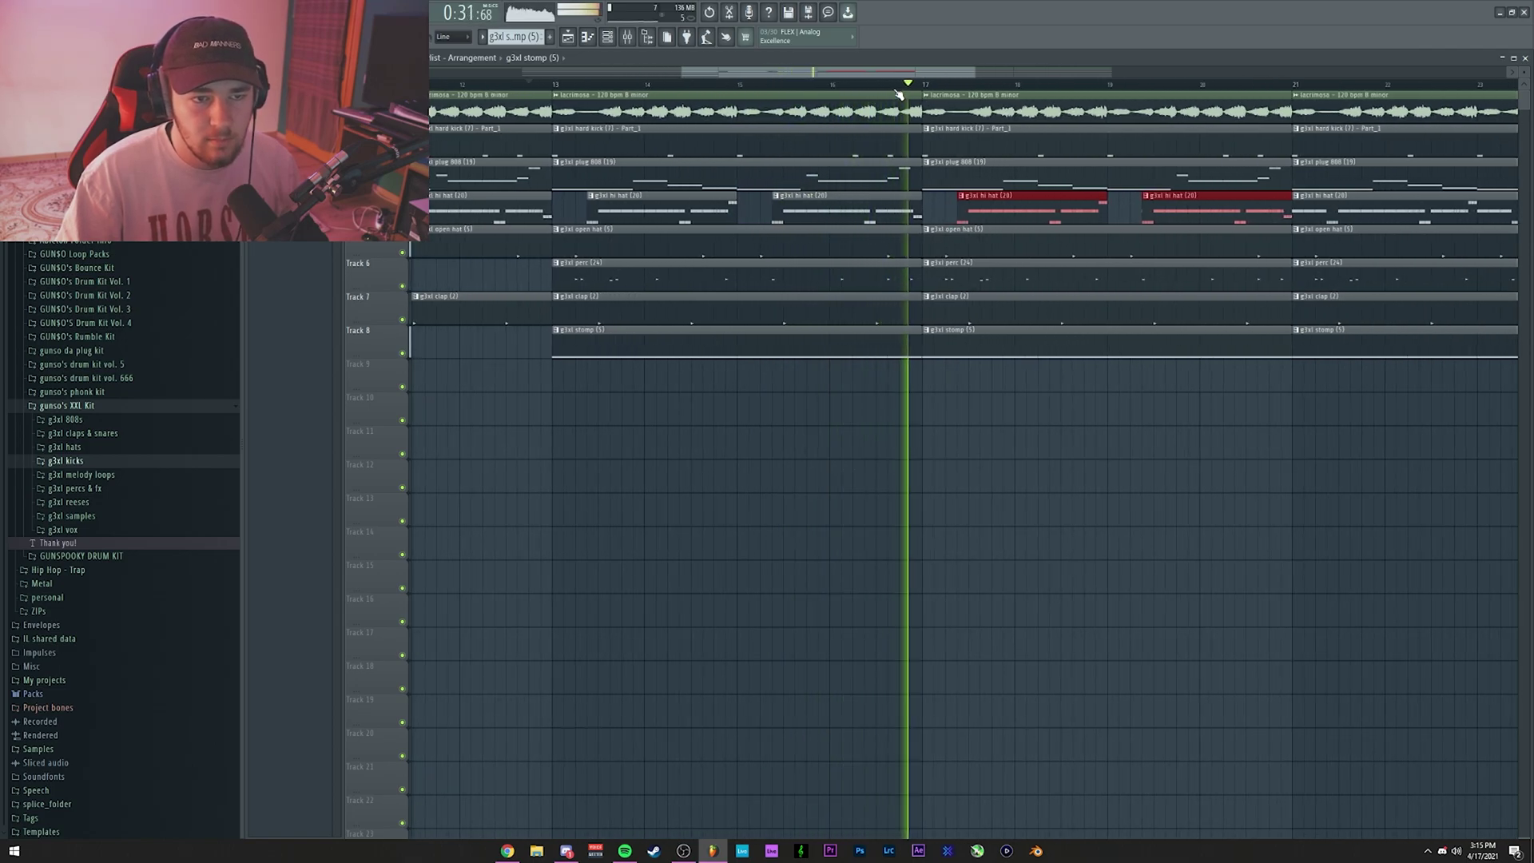
{"action": "scroll", "coordinate": [898, 94], "scroll_direction": "down", "scroll_amount": 3}
{"action": "key", "text": "space"}
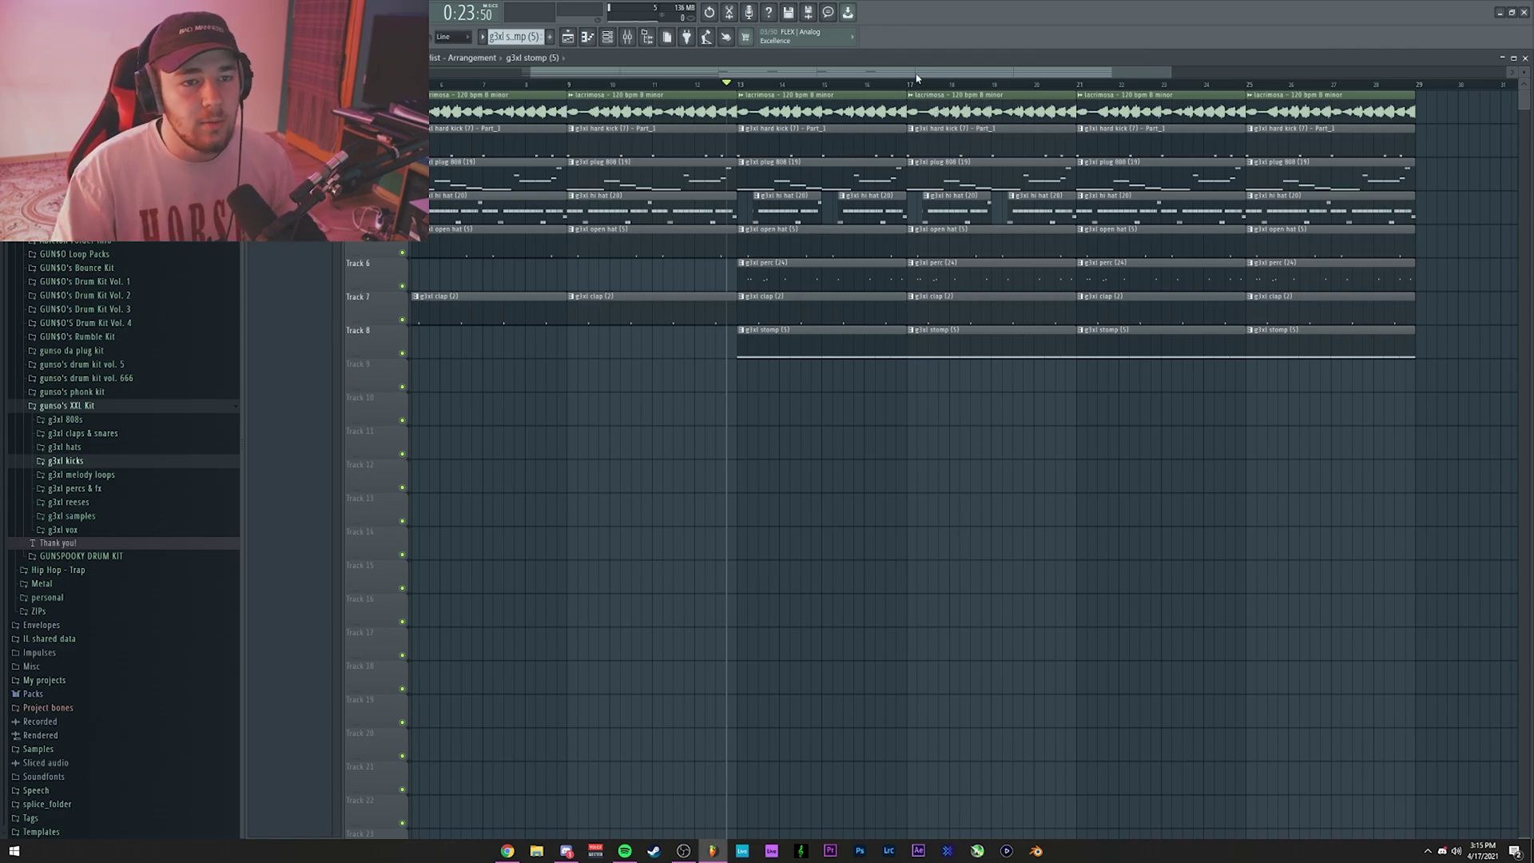
Make the g3xl plug 808 clip at bar 17 unique so it can be edited independently.
{"action": "left_click_drag", "start_coordinate": [916, 78], "coordinate": [931, 78]}
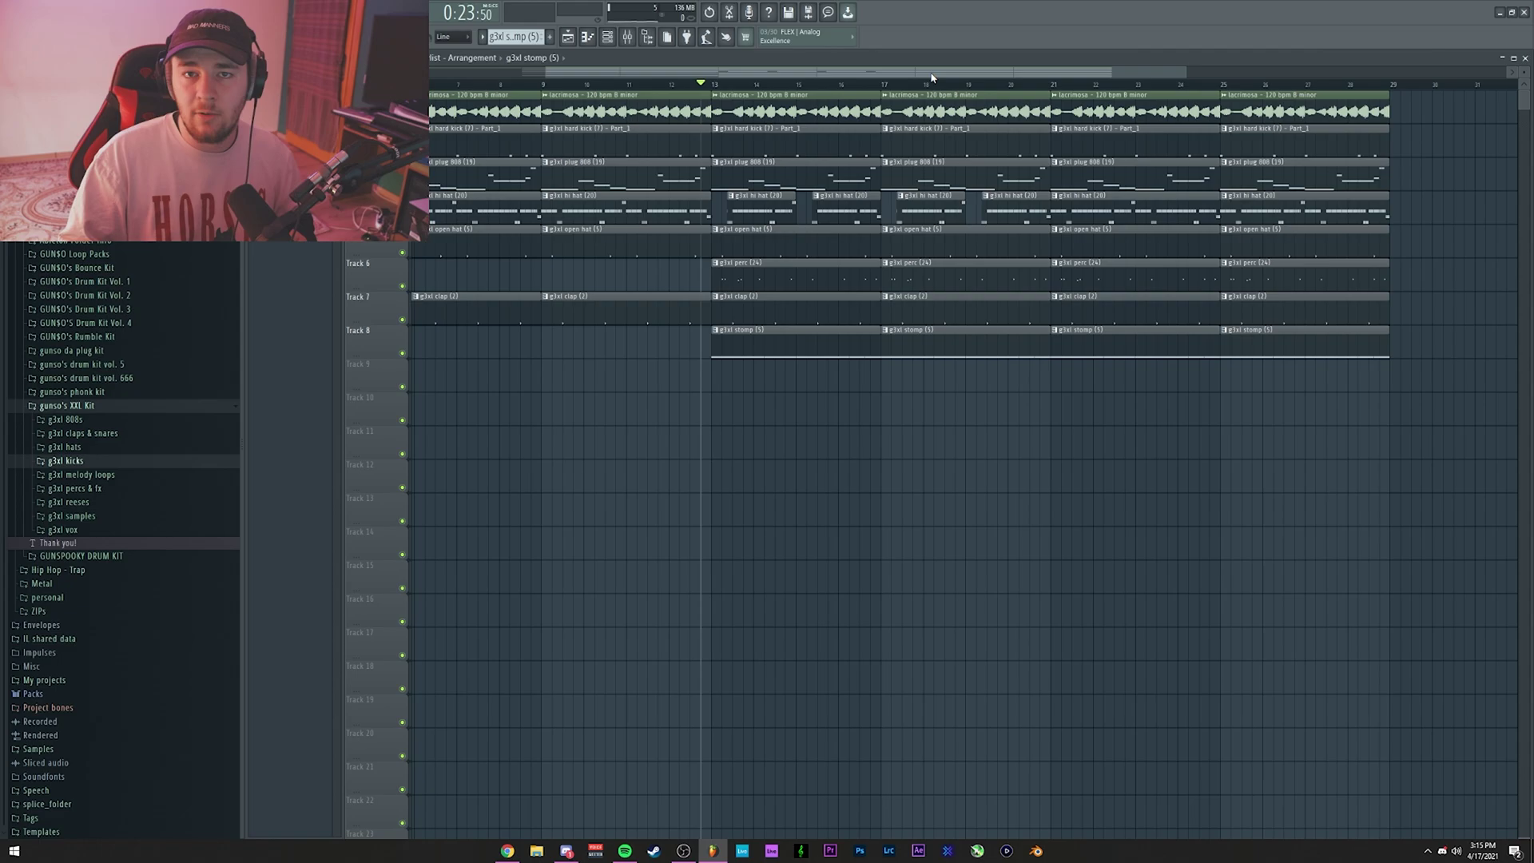
{"action": "left_click_drag", "start_coordinate": [712, 89], "coordinate": [882, 85]}
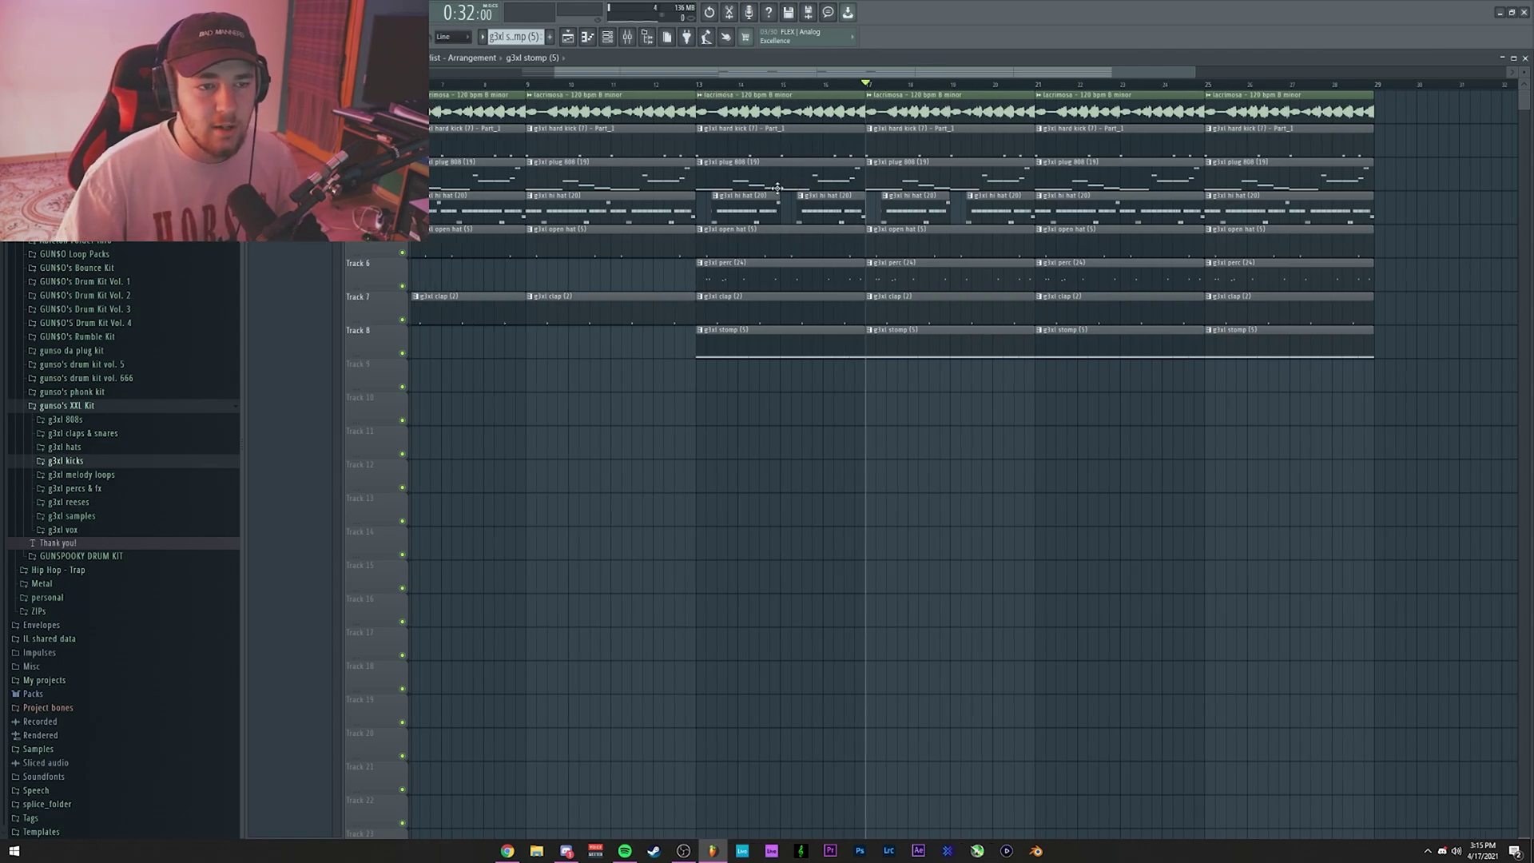
{"action": "left_click_drag", "start_coordinate": [777, 187], "coordinate": [908, 174]}
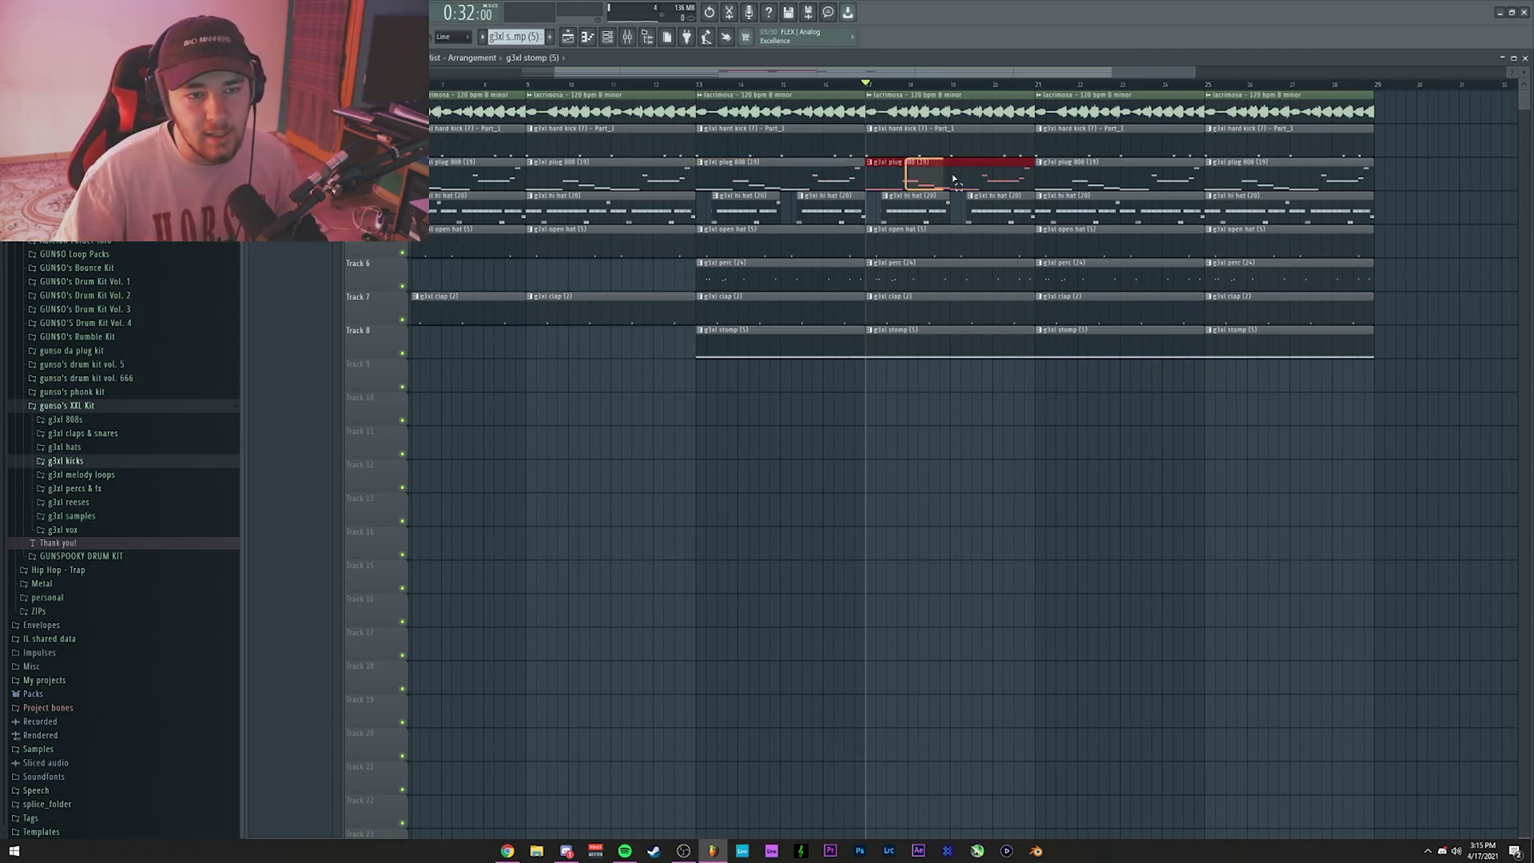
{"action": "left_click", "coordinate": [871, 167]}
{"action": "left_click", "coordinate": [903, 241]}
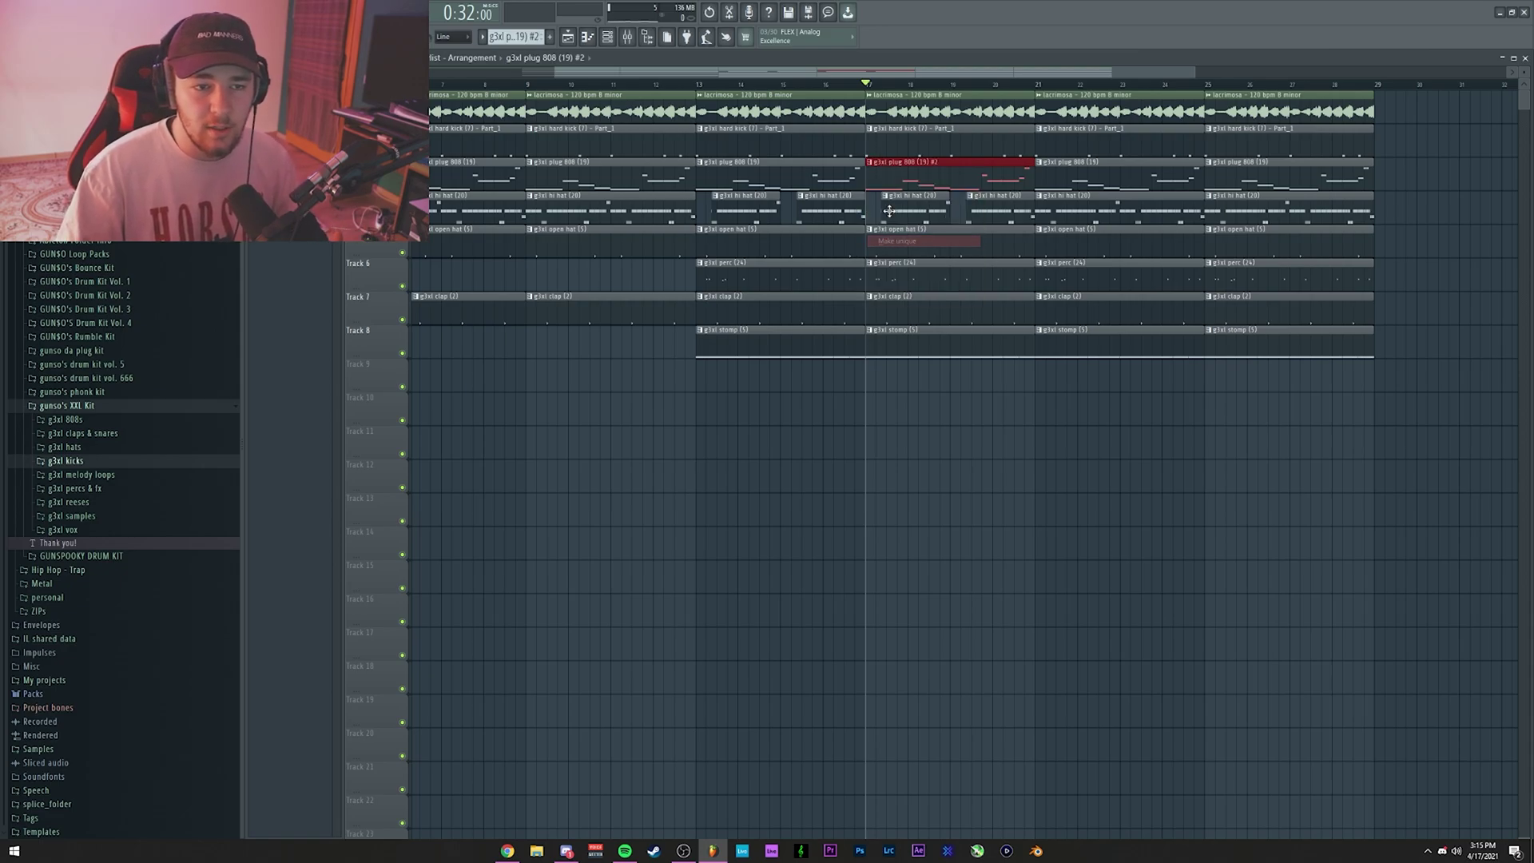
Rework the unique 808's ending: lower and shorten the second sustained note, then place two descending pairs of short notes after it.
{"action": "scroll", "coordinate": [937, 267], "scroll_direction": "up", "scroll_amount": 2}
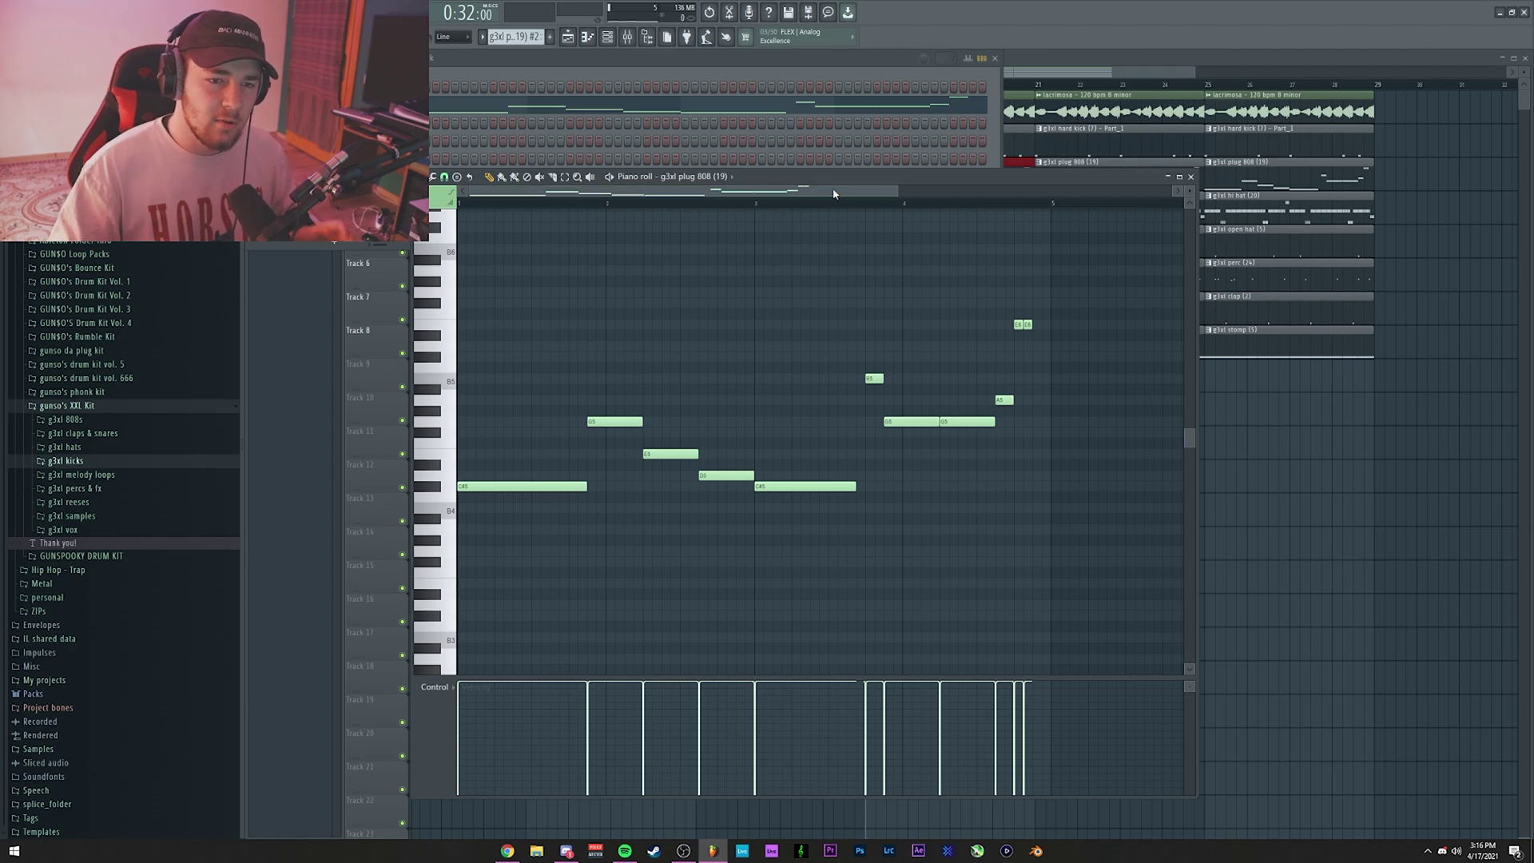
{"action": "left_click_drag", "start_coordinate": [1053, 205], "coordinate": [909, 204]}
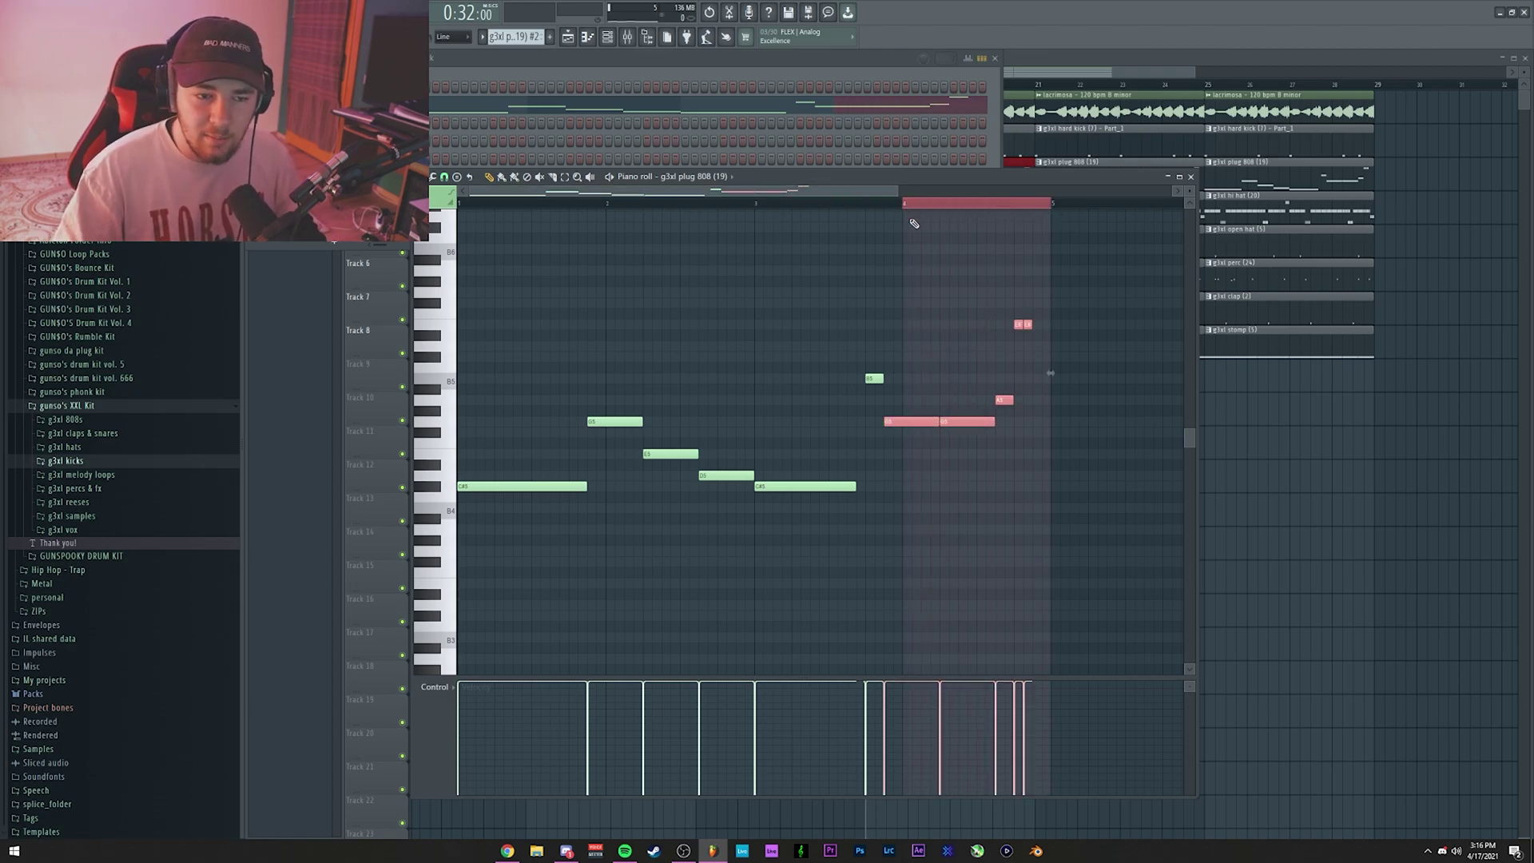
{"action": "left_click", "coordinate": [914, 224], "text": "ctrl"}
{"action": "left_click_drag", "start_coordinate": [1057, 289], "coordinate": [998, 427]}
{"action": "scroll", "coordinate": [1058, 431], "scroll_direction": "up", "scroll_amount": 1}
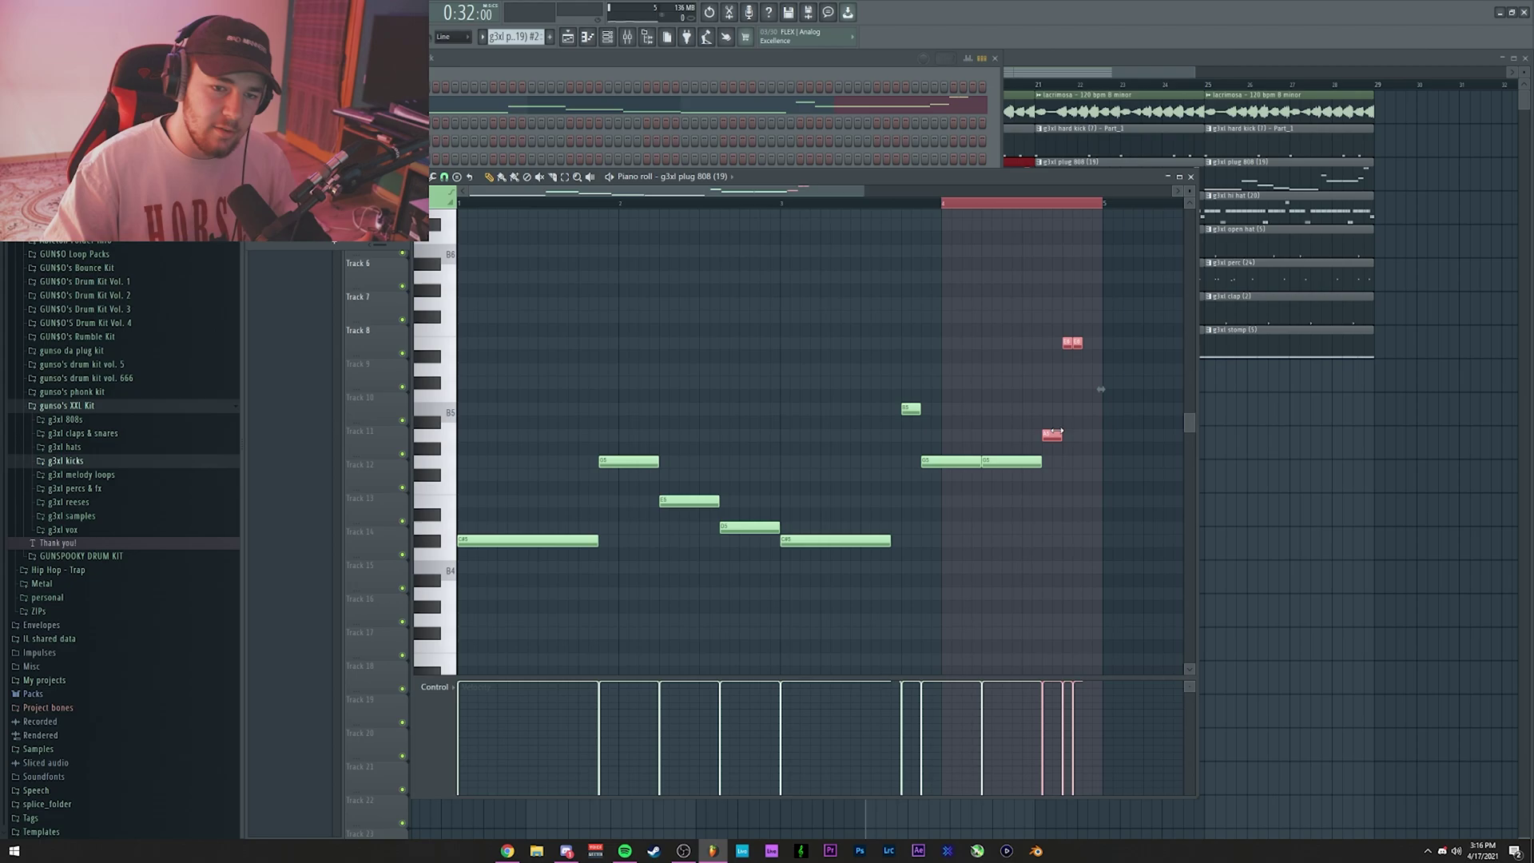
{"action": "scroll", "coordinate": [1055, 434], "scroll_direction": "down", "scroll_amount": 2}
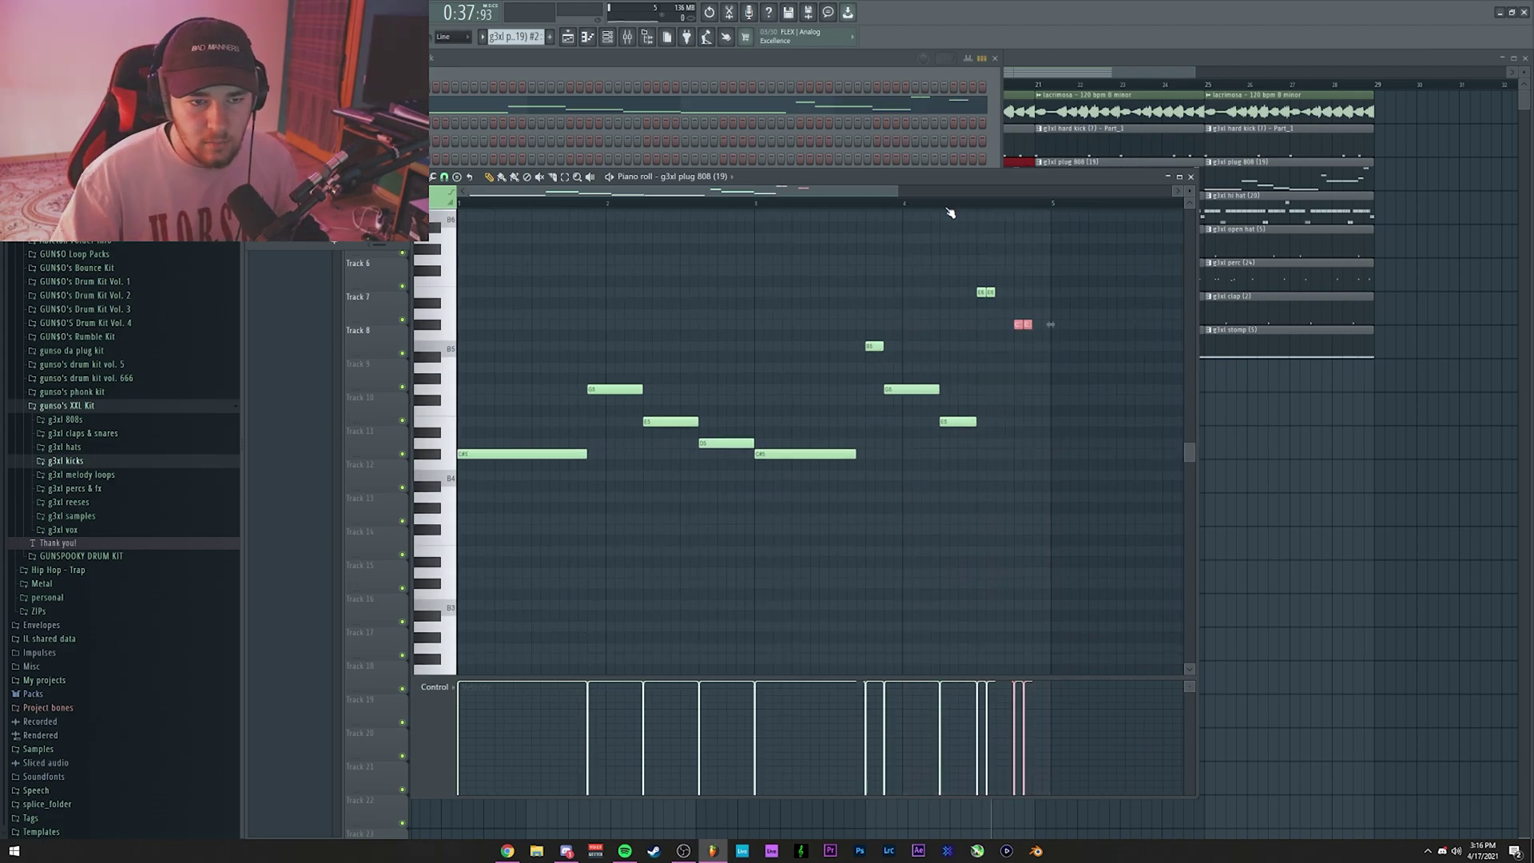
Play the final bar of the unique 808 pattern to hear the reworked notes.
{"action": "left_click", "coordinate": [949, 206]}
{"action": "key", "text": "space"}
{"action": "key", "text": "space"}
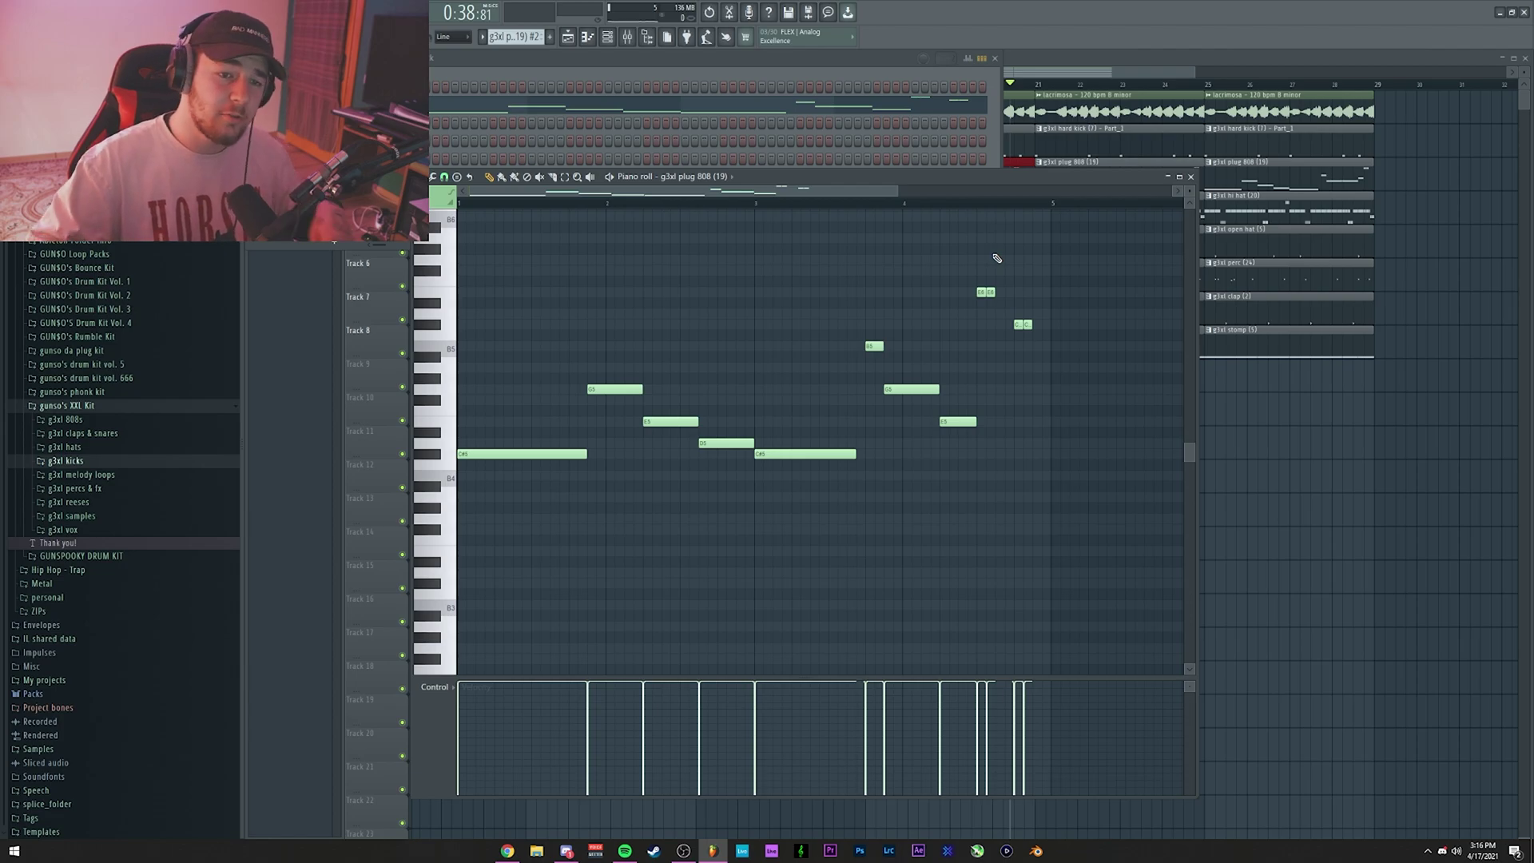
Return to the playlist around bar 21 and solo the plug 808 track.
{"action": "left_click", "coordinate": [1044, 83]}
{"action": "scroll", "coordinate": [1026, 120], "scroll_direction": "up", "scroll_amount": 4}
{"action": "right_click", "coordinate": [1059, 447]}
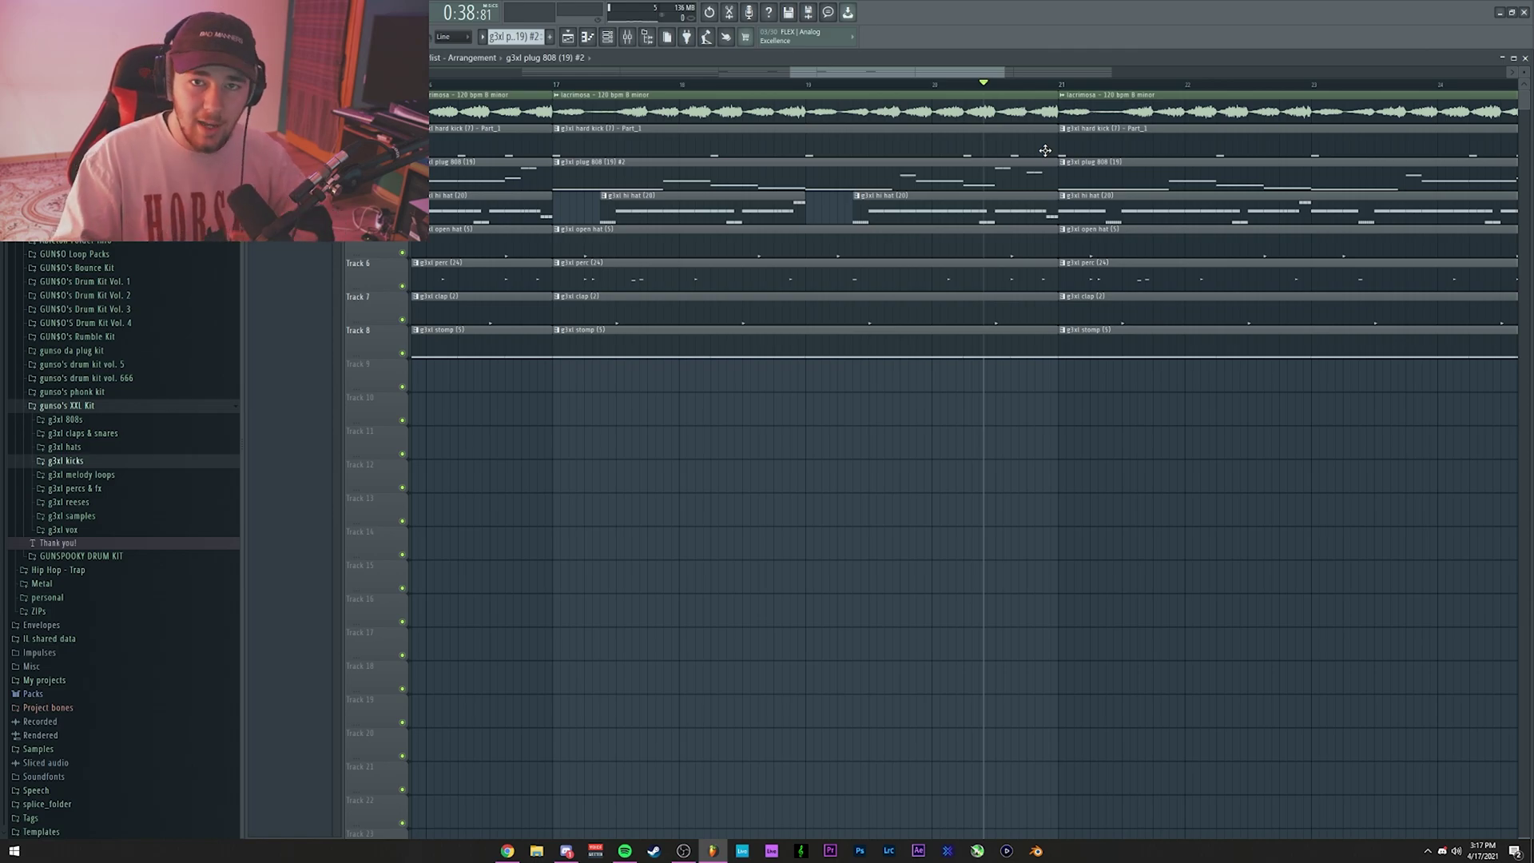
{"action": "right_click", "coordinate": [402, 186]}
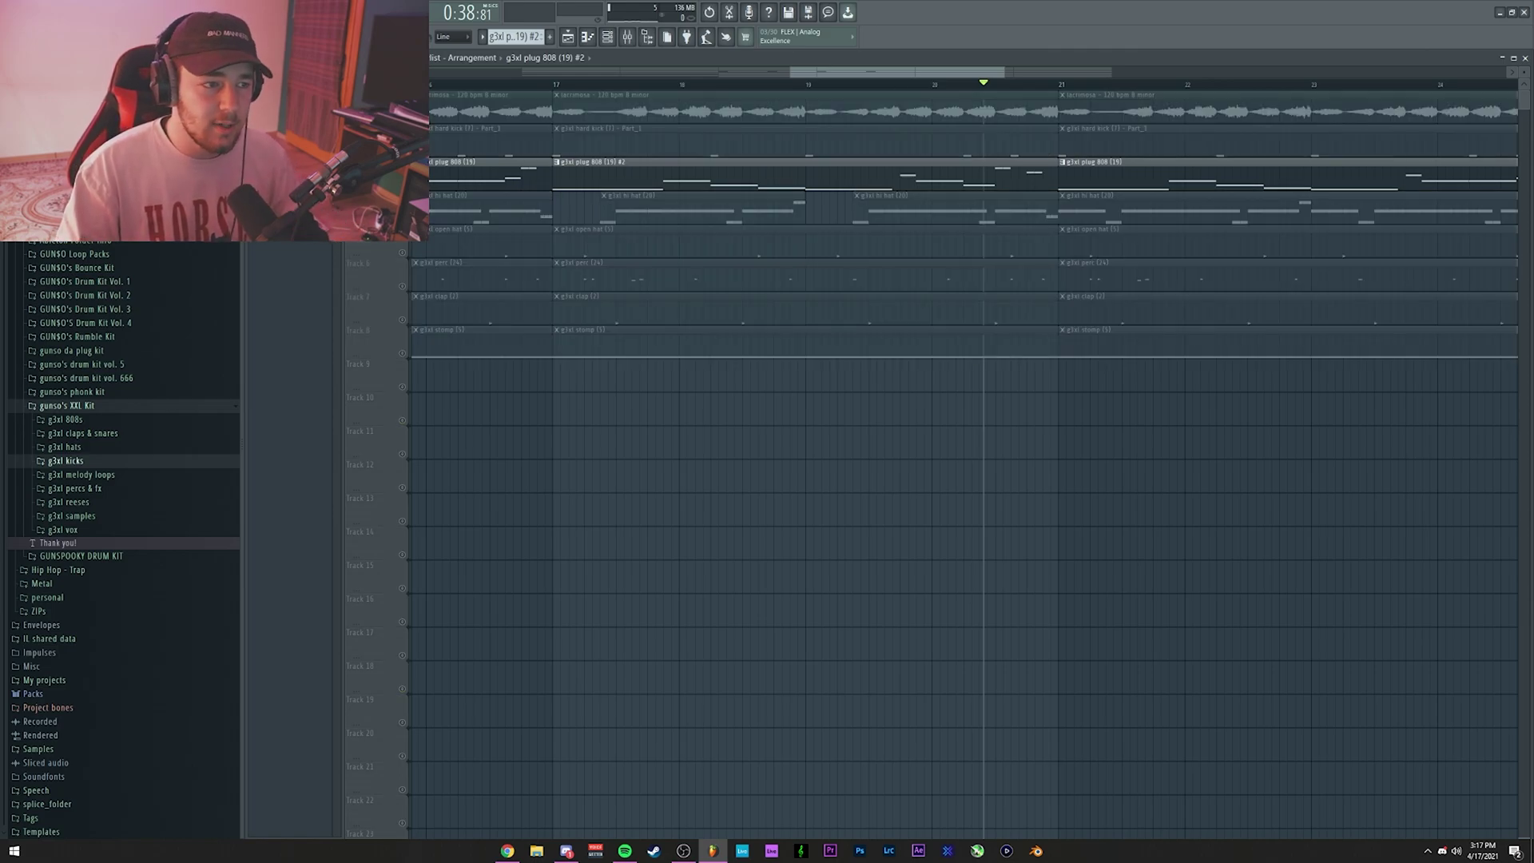
Unmute the hard kick track alongside the soloed 808 and play both from just before bar 20.
{"action": "left_click", "coordinate": [402, 151]}
{"action": "left_click", "coordinate": [919, 83]}
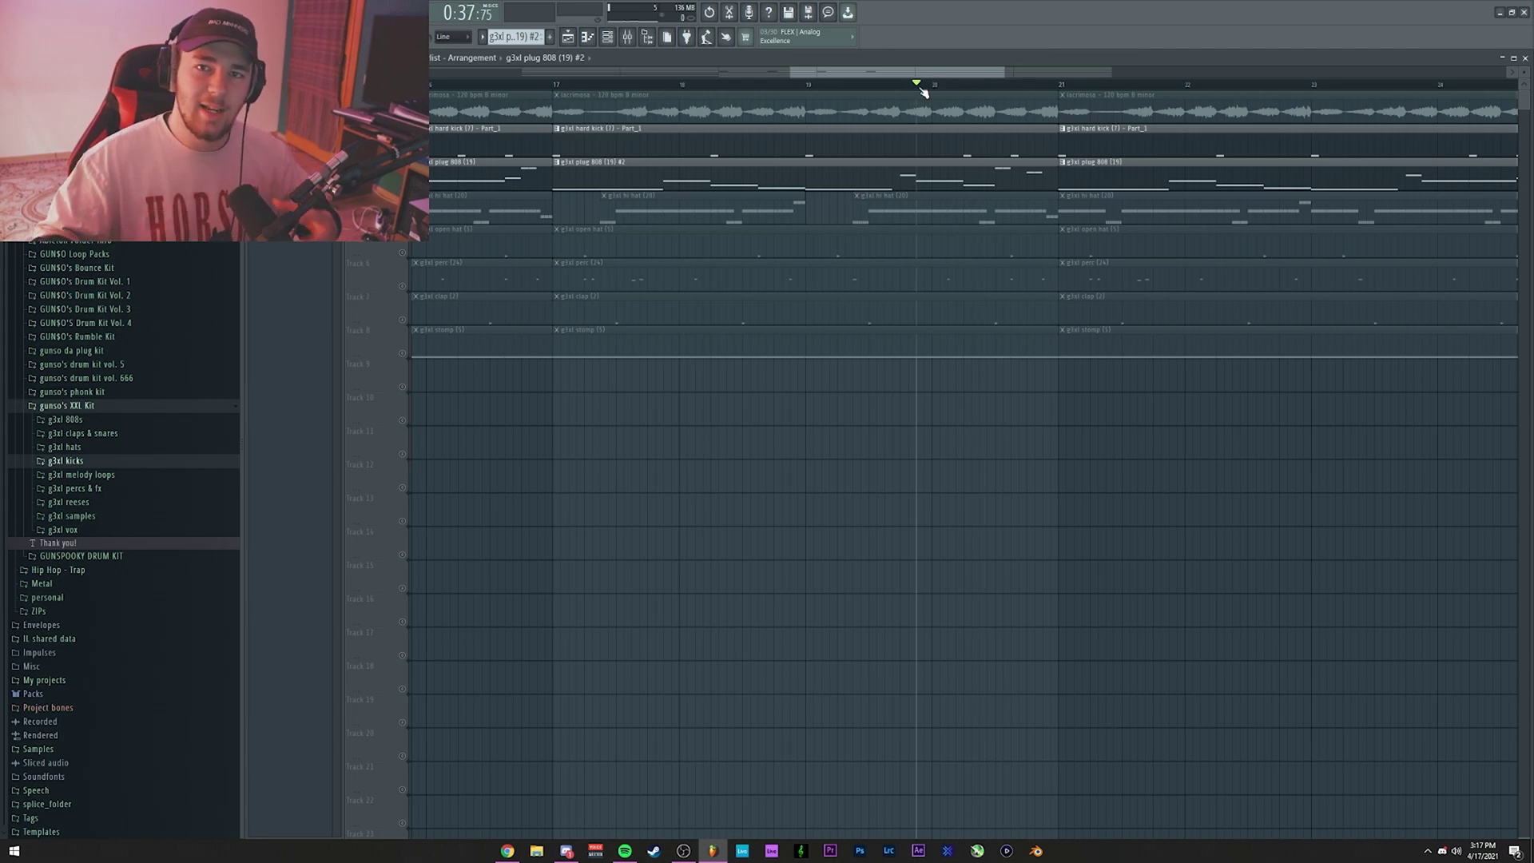
{"action": "key", "text": "space"}
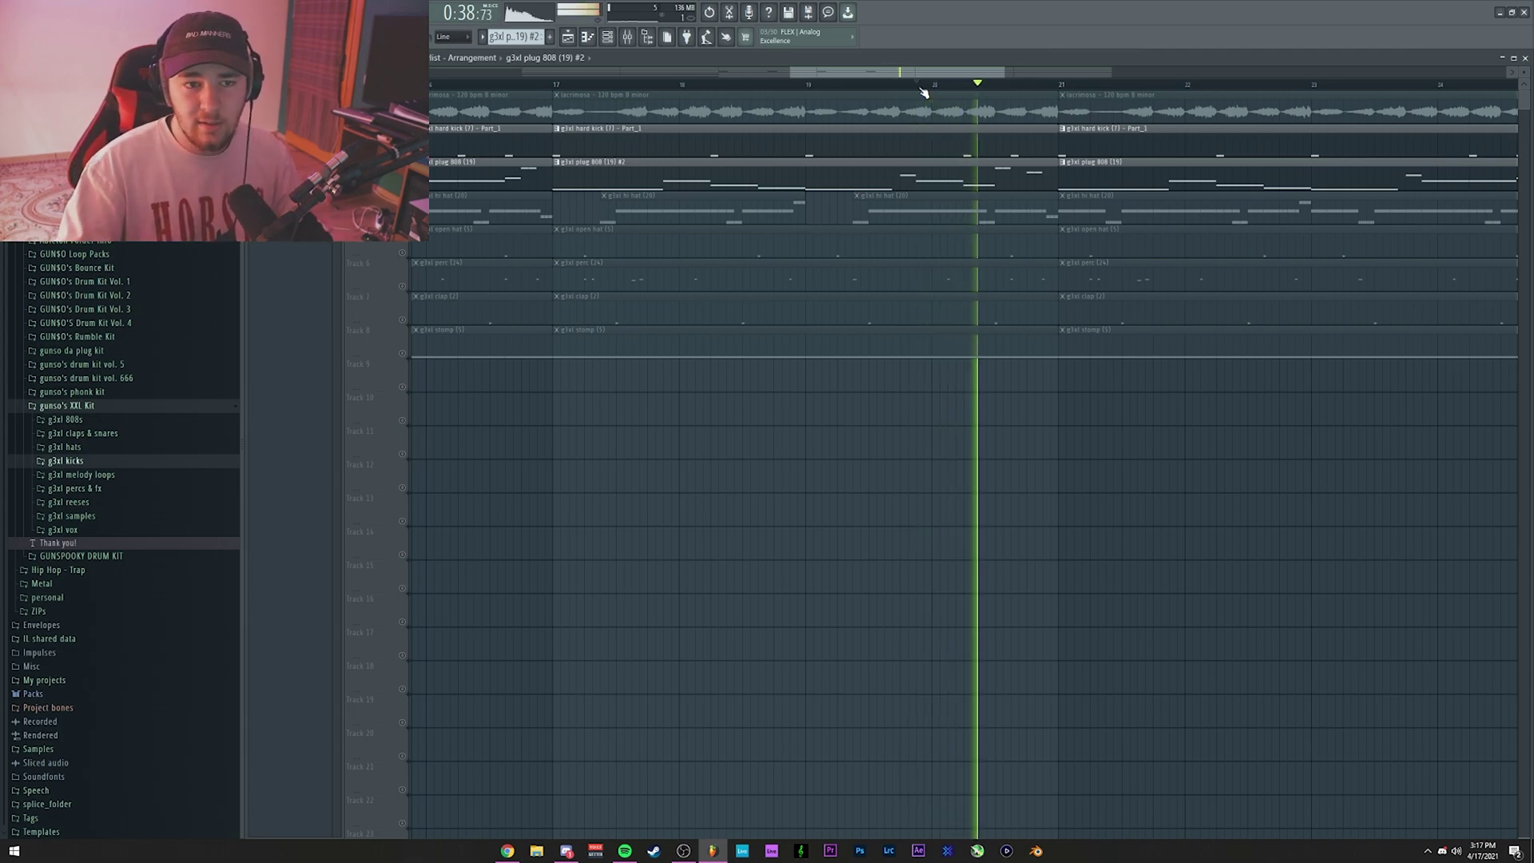
{"action": "key", "text": "space"}
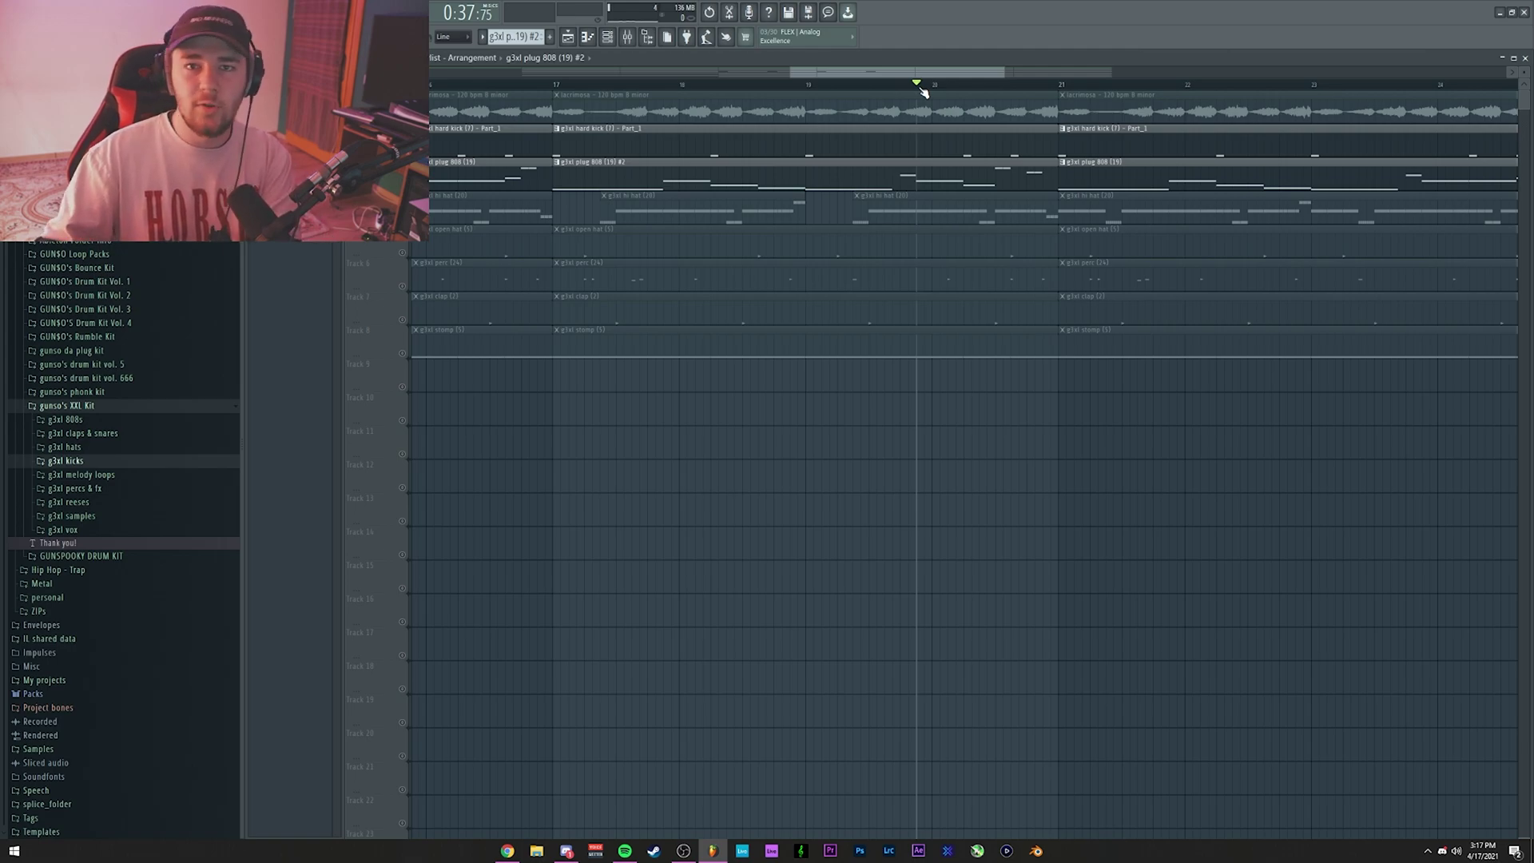
Trim about half a bar off the end of the hard kick clip before bar 21 and play the transition.
{"action": "left_click_drag", "start_coordinate": [1056, 142], "coordinate": [1005, 141]}
{"action": "key", "text": "space"}
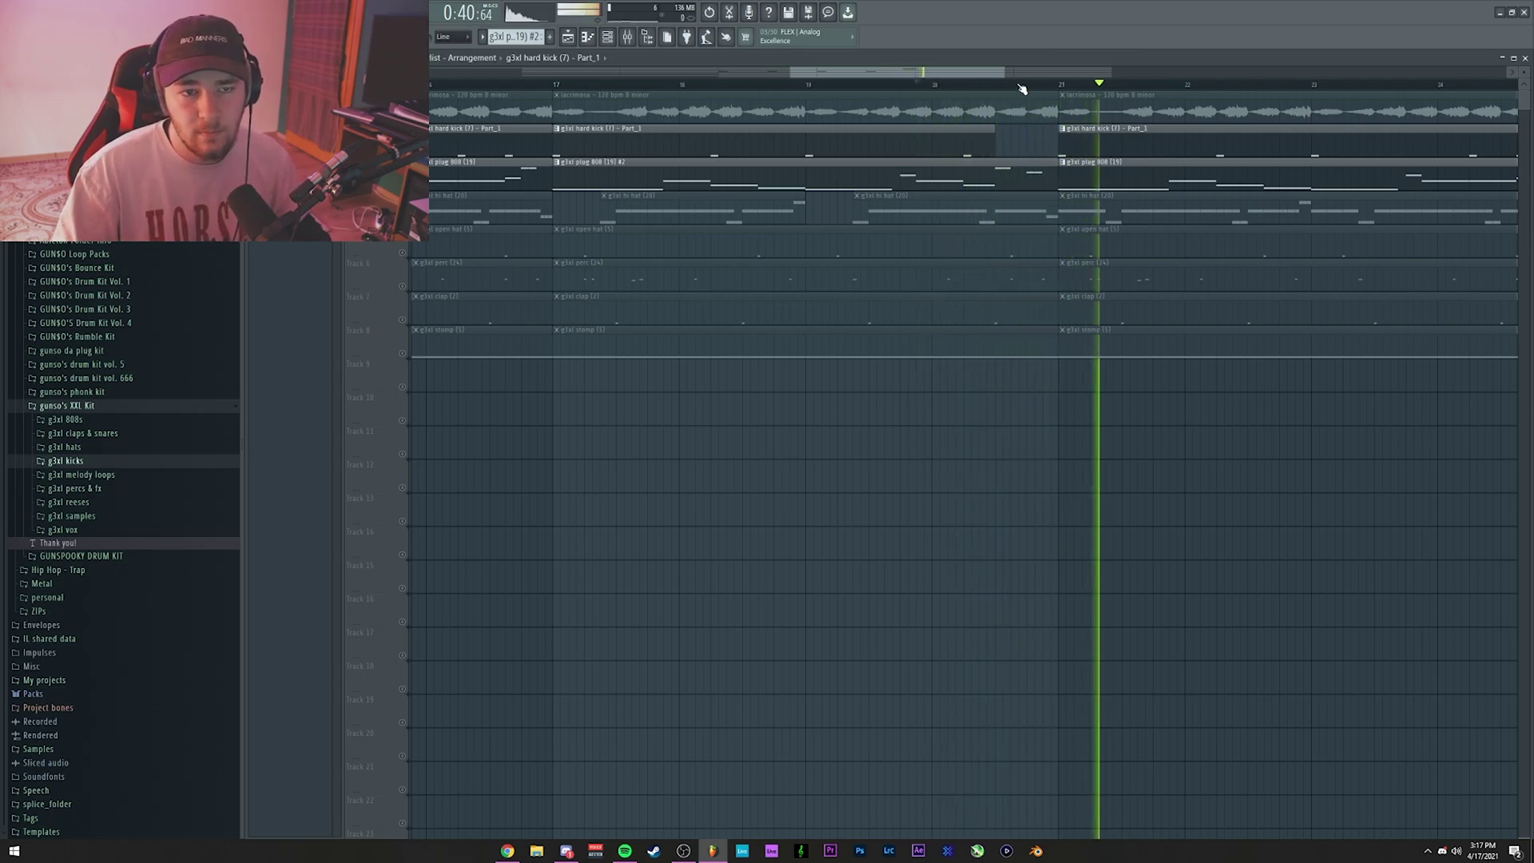
{"action": "key", "text": "space"}
With all tracks unmuted, replace the hard kick clips at bars 21 and 25 with copies of the pair from bars 13 and 17.
{"action": "scroll", "coordinate": [1003, 93], "scroll_direction": "down", "scroll_amount": 3}
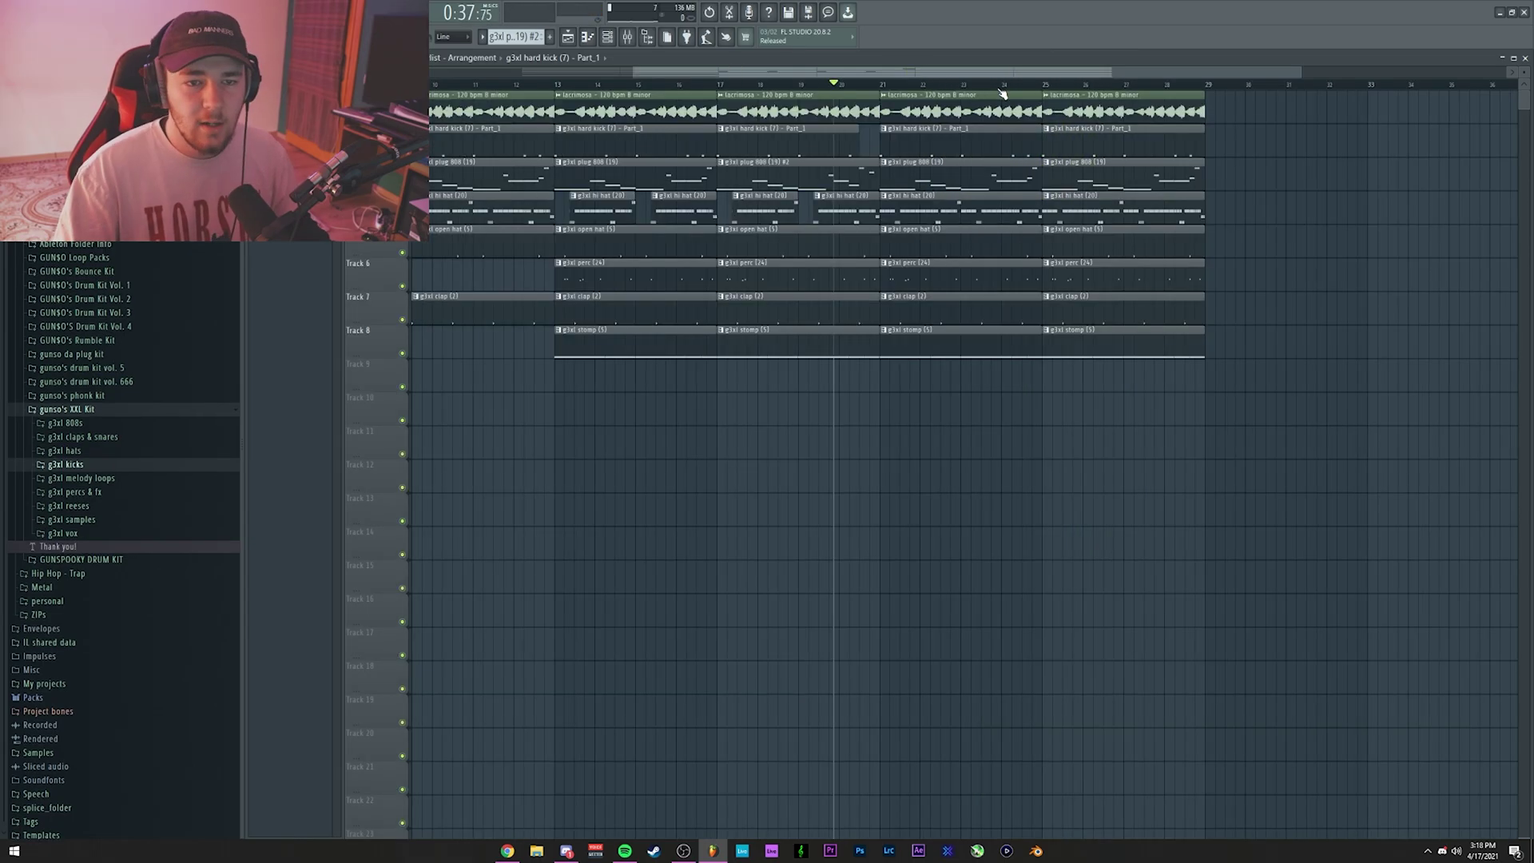
{"action": "right_click", "coordinate": [1104, 144]}
{"action": "right_click", "coordinate": [959, 142]}
{"action": "left_click_drag", "start_coordinate": [881, 143], "coordinate": [958, 115]}
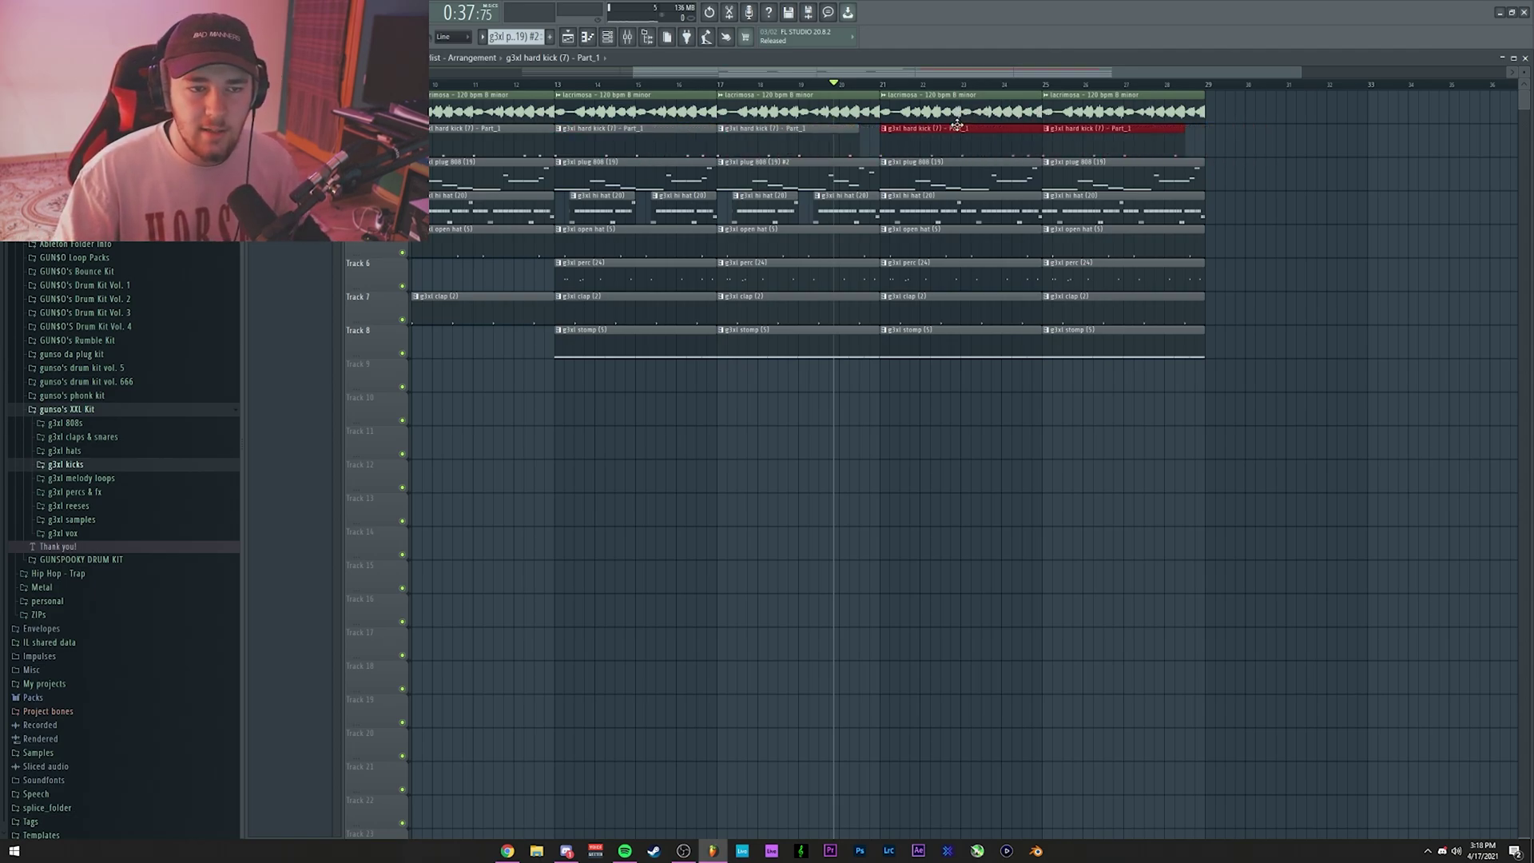
{"action": "left_click", "coordinate": [989, 405], "text": "ctrl"}
Replace the 808 clip at bar 25 with a copy of the reworked 808 from bar 17, and make the bar 21 808 clip unique.
{"action": "right_click", "coordinate": [1080, 167]}
{"action": "left_click_drag", "start_coordinate": [773, 180], "coordinate": [1096, 167]}
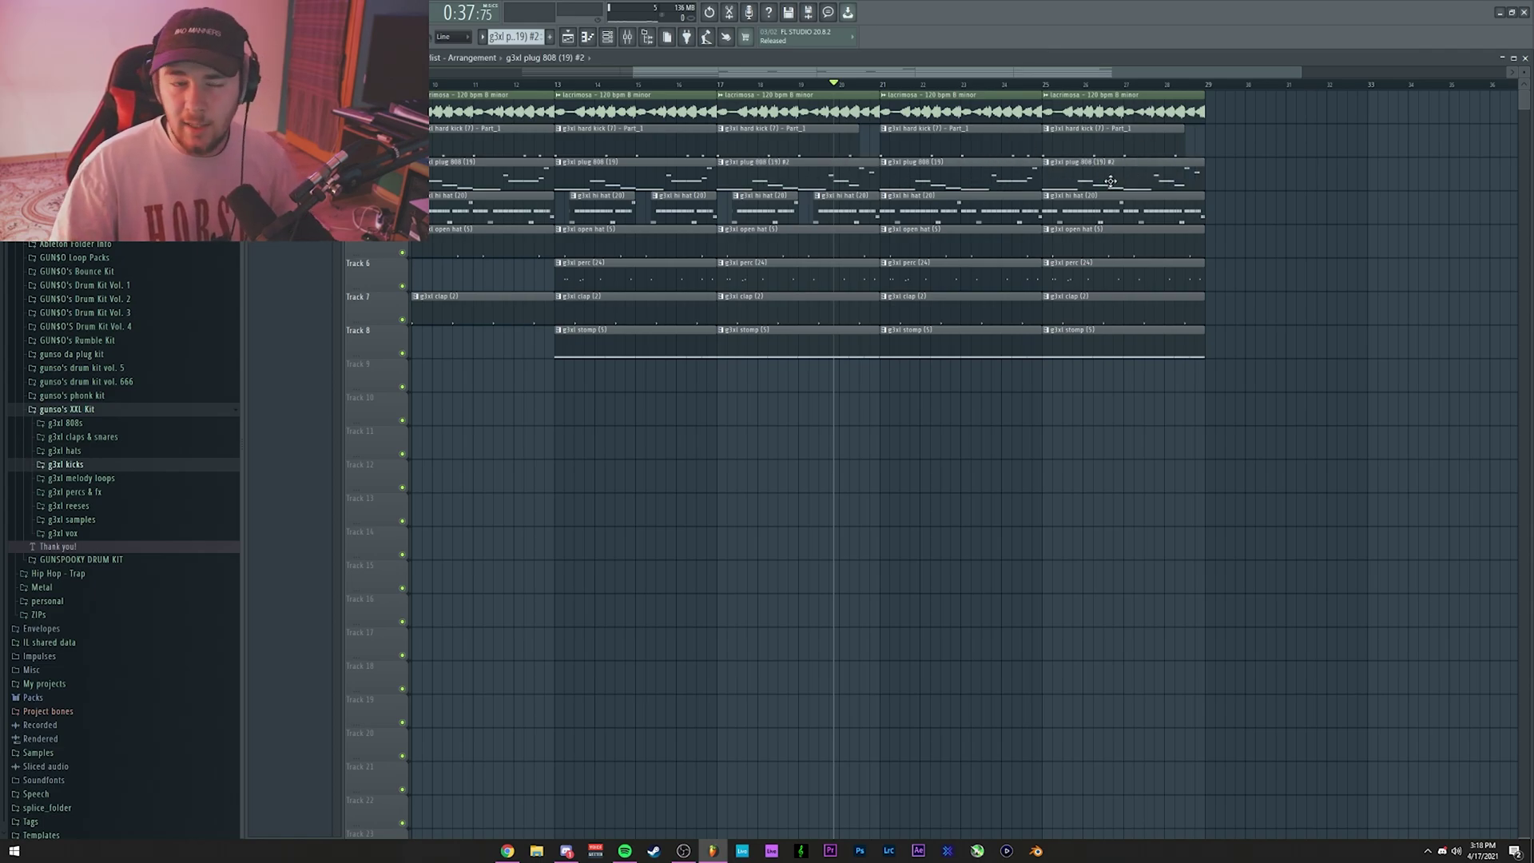
{"action": "left_click", "coordinate": [963, 168]}
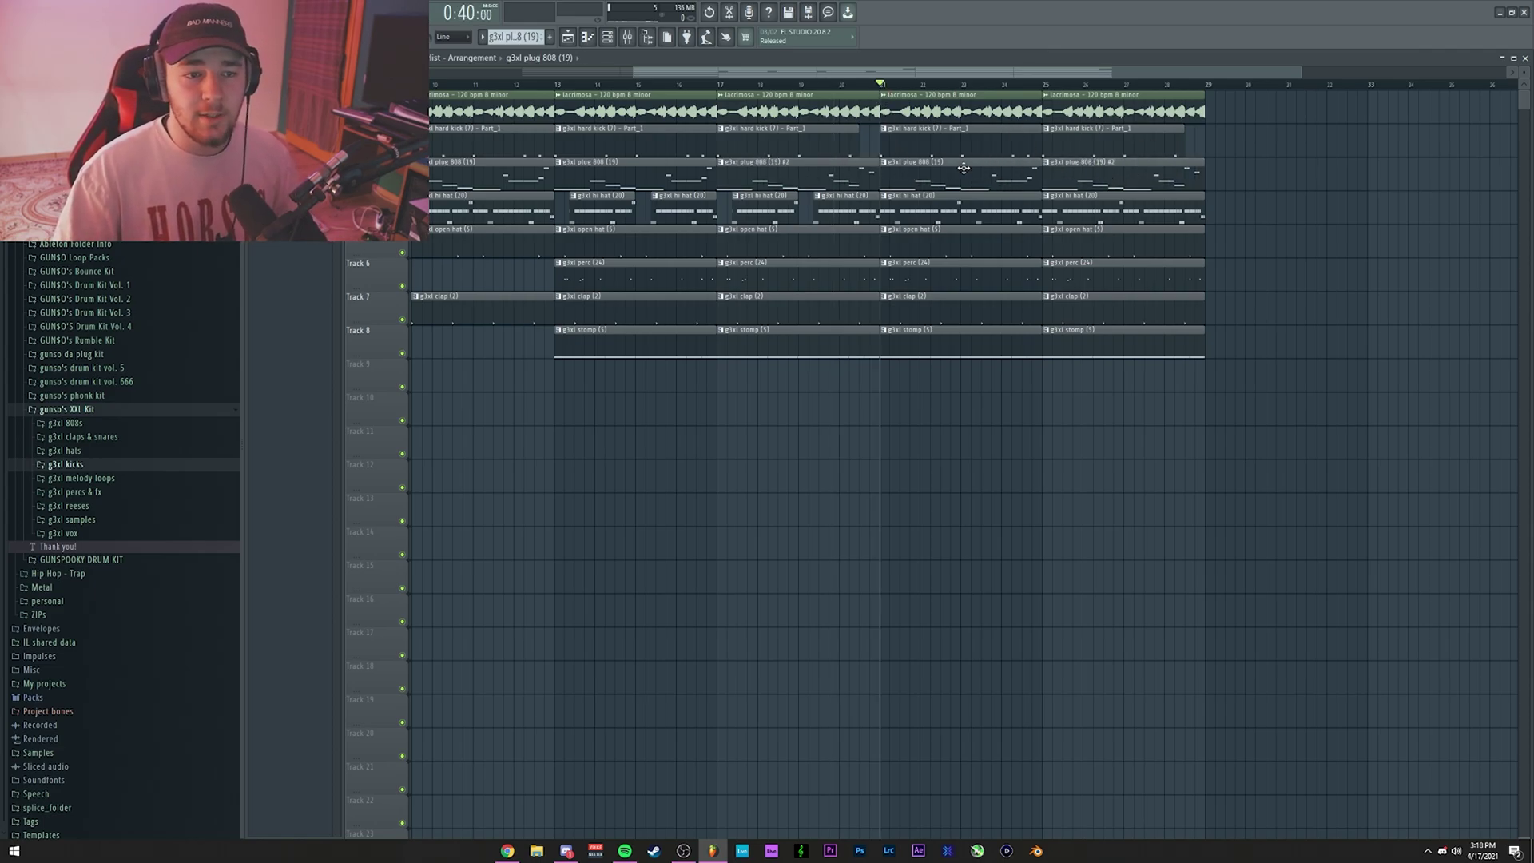
{"action": "right_click", "coordinate": [879, 166]}
{"action": "left_click", "coordinate": [927, 242]}
Try cutting about three quarters of a bar off the start of the bar 21 hi-hat clip and play it.
{"action": "scroll", "coordinate": [833, 207], "scroll_direction": "up", "scroll_amount": 3}
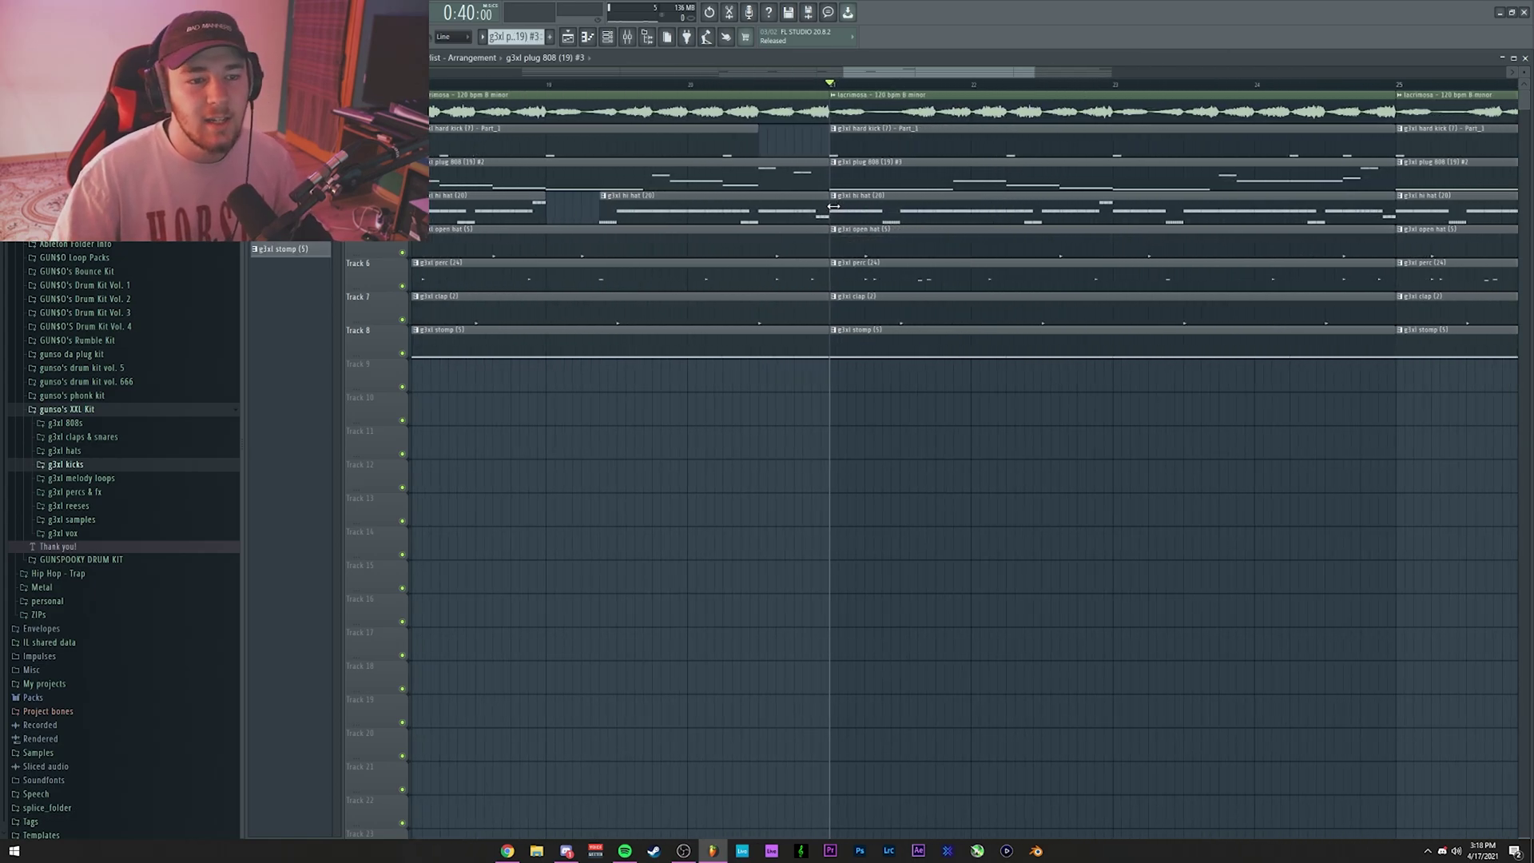
{"action": "left_click_drag", "start_coordinate": [834, 207], "coordinate": [939, 216]}
{"action": "key", "text": "space"}
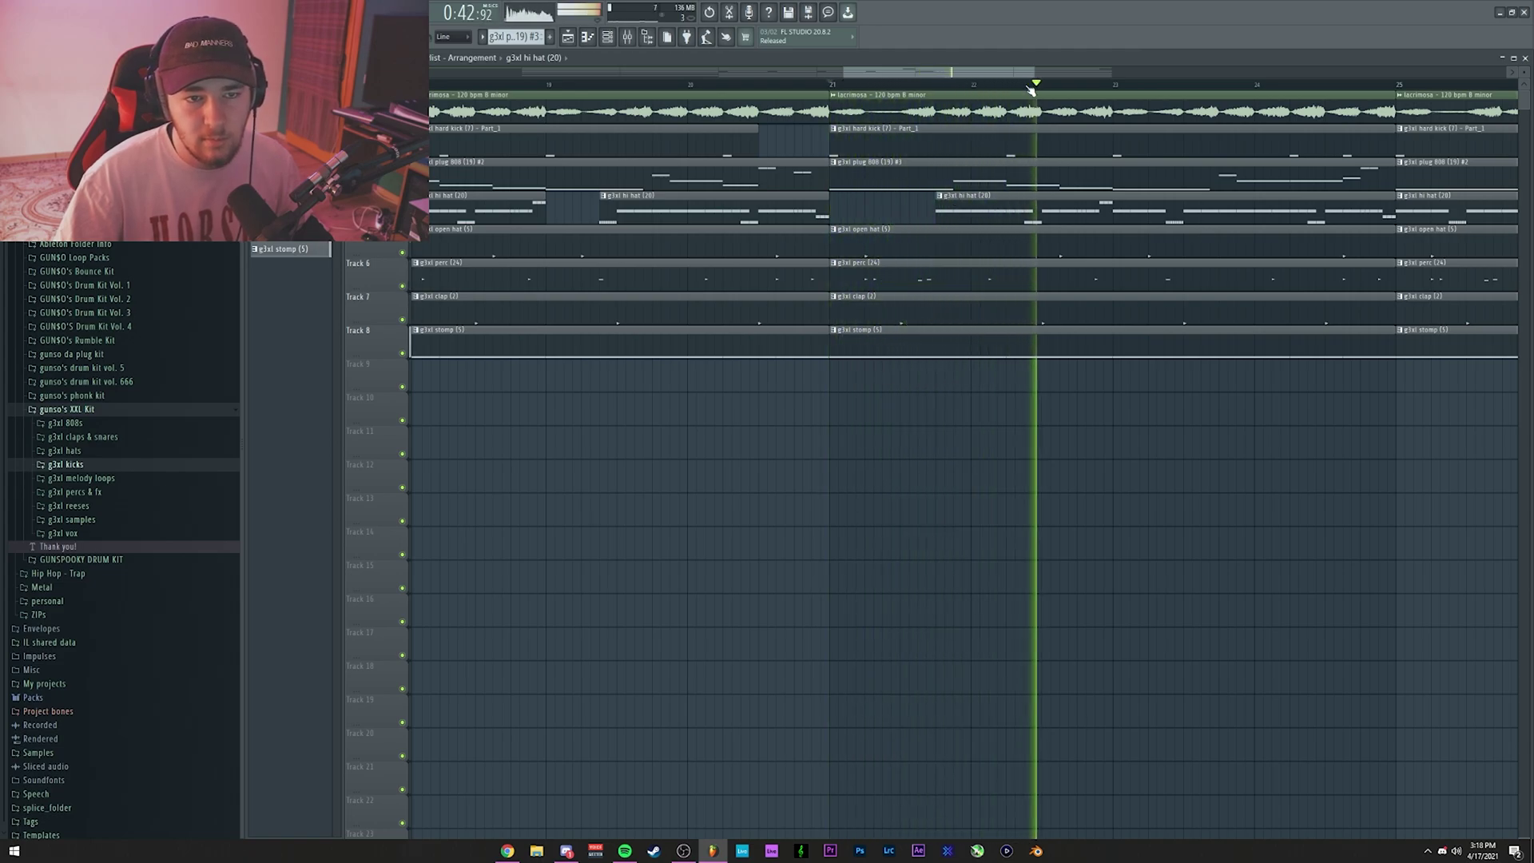
{"action": "scroll", "coordinate": [1030, 91], "scroll_direction": "down", "scroll_amount": 2}
{"action": "key", "text": "space"}
{"action": "left_click_drag", "start_coordinate": [970, 207], "coordinate": [901, 208]}
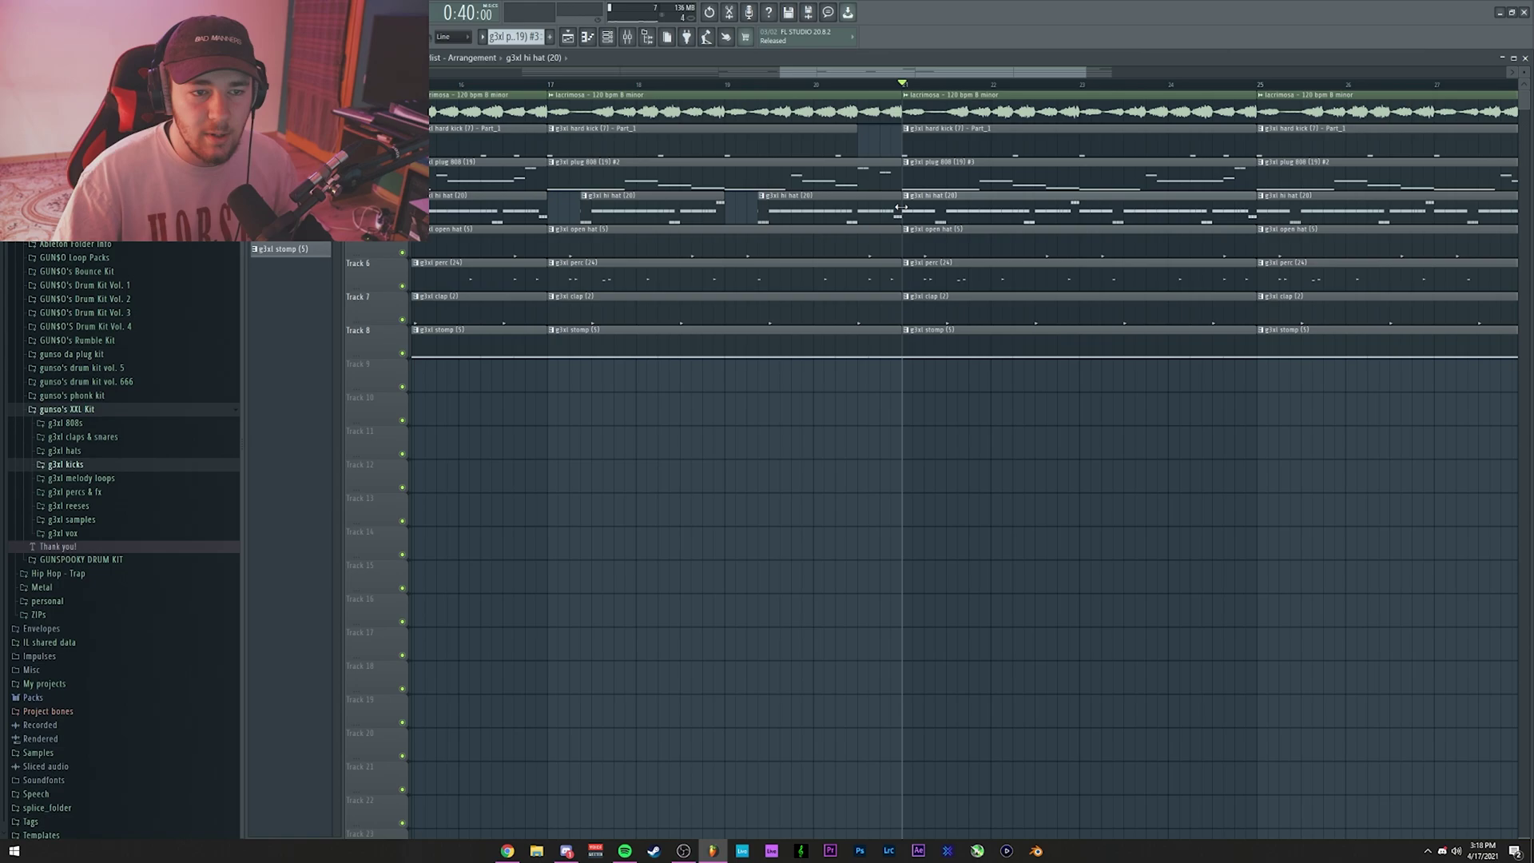
Make the bar 21 hi-hat clip unique and delete its notes in the first three quarters of its opening bar.
{"action": "left_click", "coordinate": [908, 198]}
{"action": "left_click", "coordinate": [931, 254]}
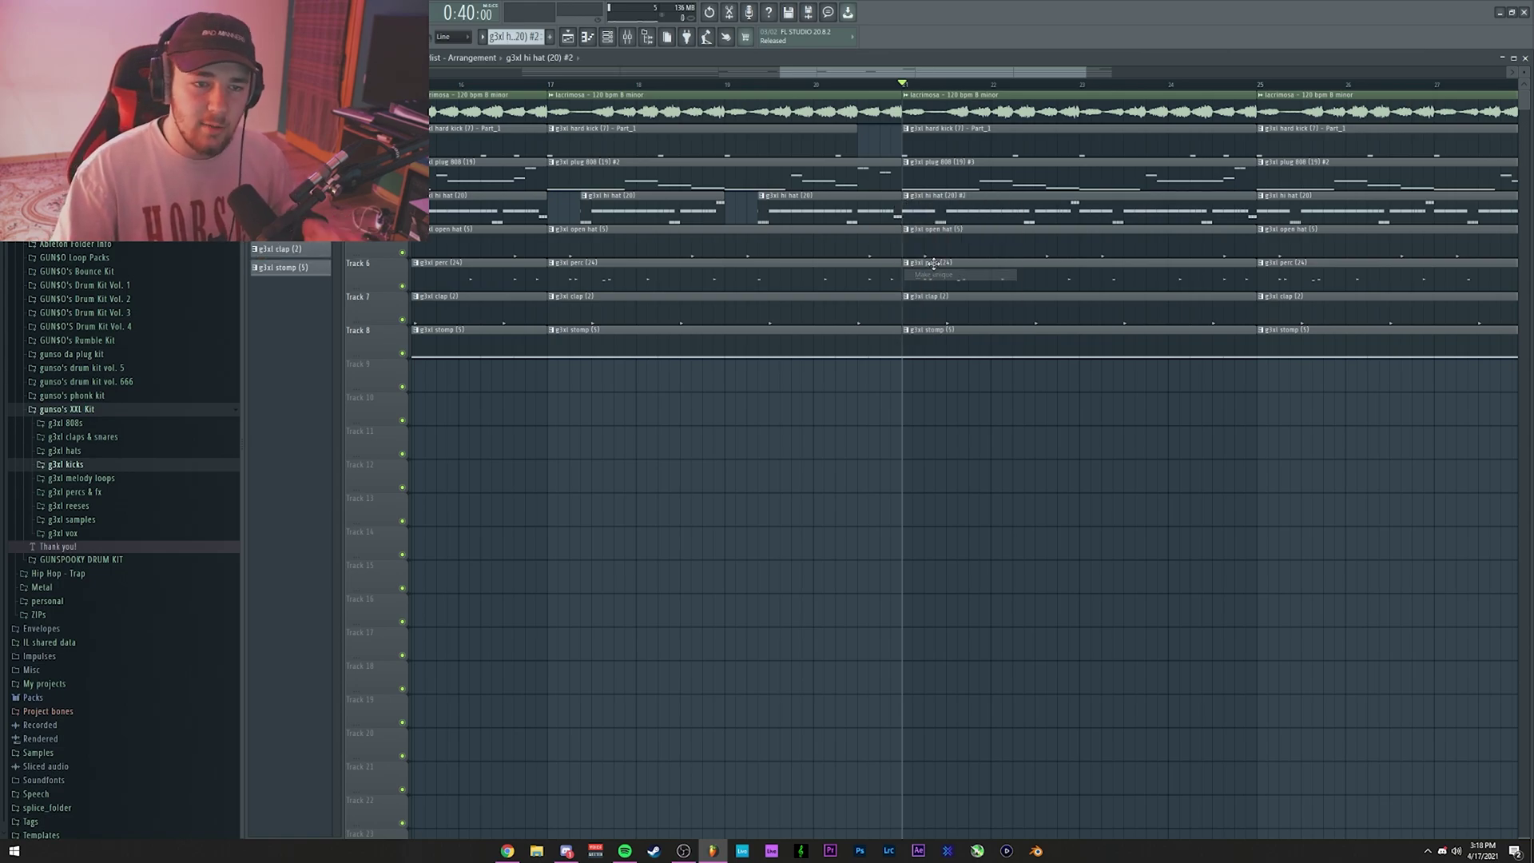
{"action": "scroll", "coordinate": [592, 196], "scroll_direction": "up", "scroll_amount": 3}
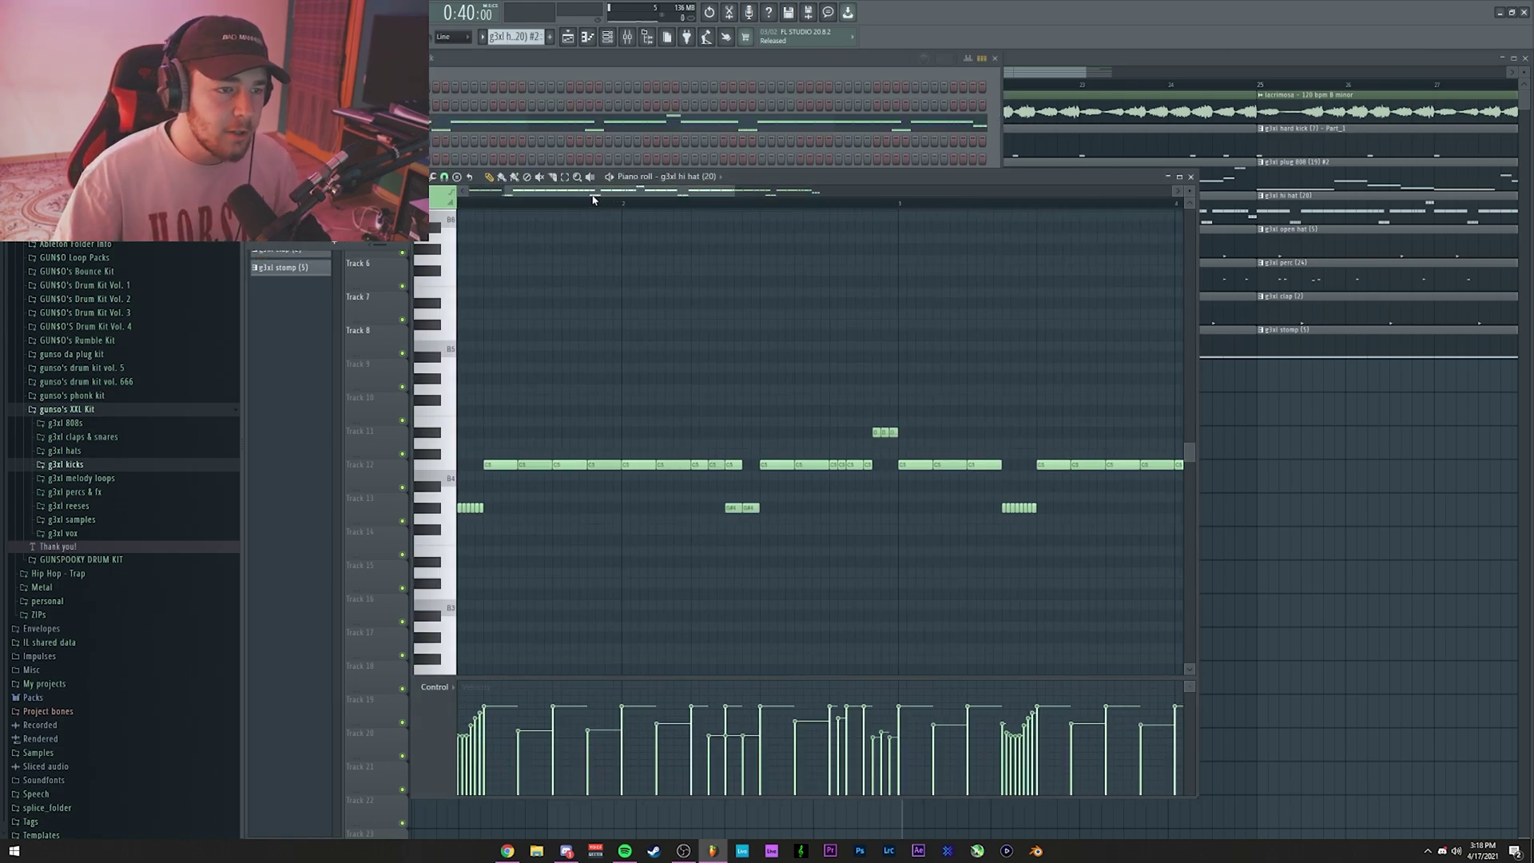
{"action": "left_click_drag", "start_coordinate": [593, 195], "coordinate": [552, 195]}
{"action": "right_click", "coordinate": [653, 466]}
Chop the first remaining hi-hat note into a fast roll, ramp its velocities upward, and play it.
{"action": "left_click_drag", "start_coordinate": [654, 467], "coordinate": [686, 506]}
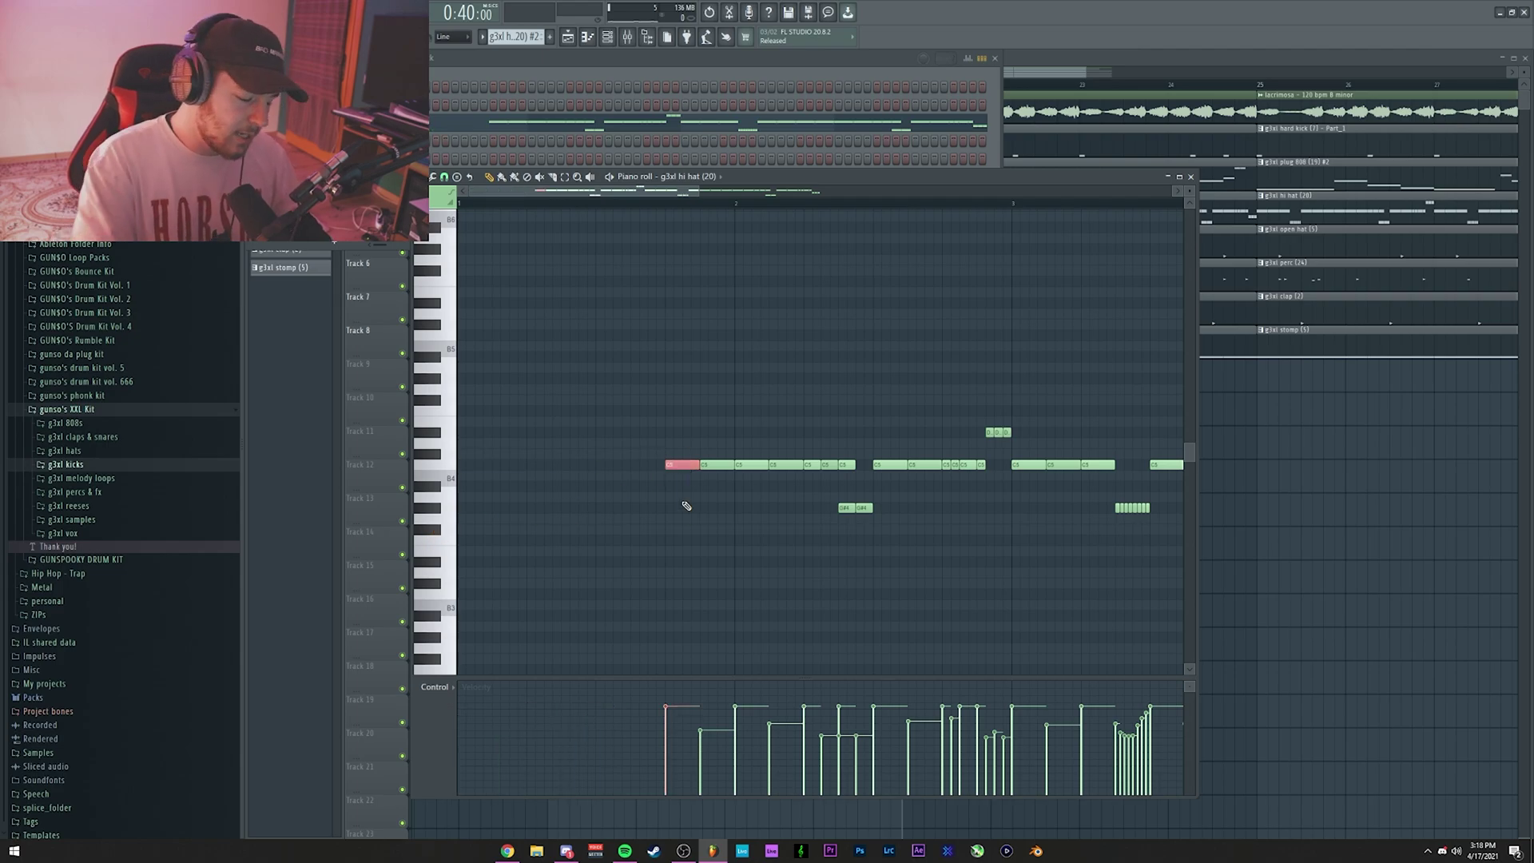
{"action": "key", "text": "alt+u"}
{"action": "left_click", "coordinate": [1135, 505]}
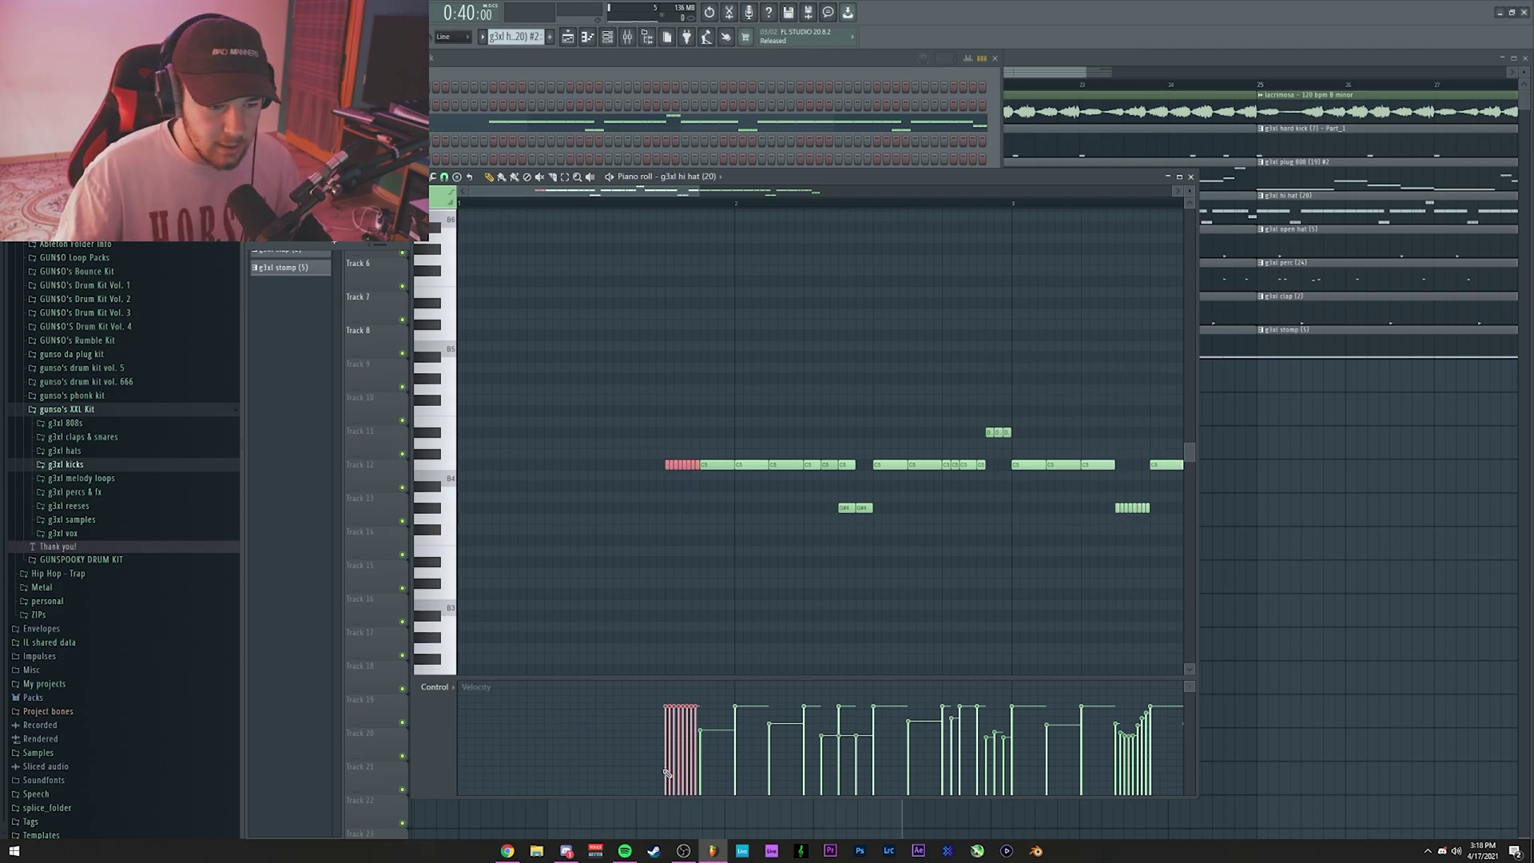
{"action": "left_click_drag", "start_coordinate": [665, 775], "coordinate": [700, 730]}
{"action": "key", "text": "space"}
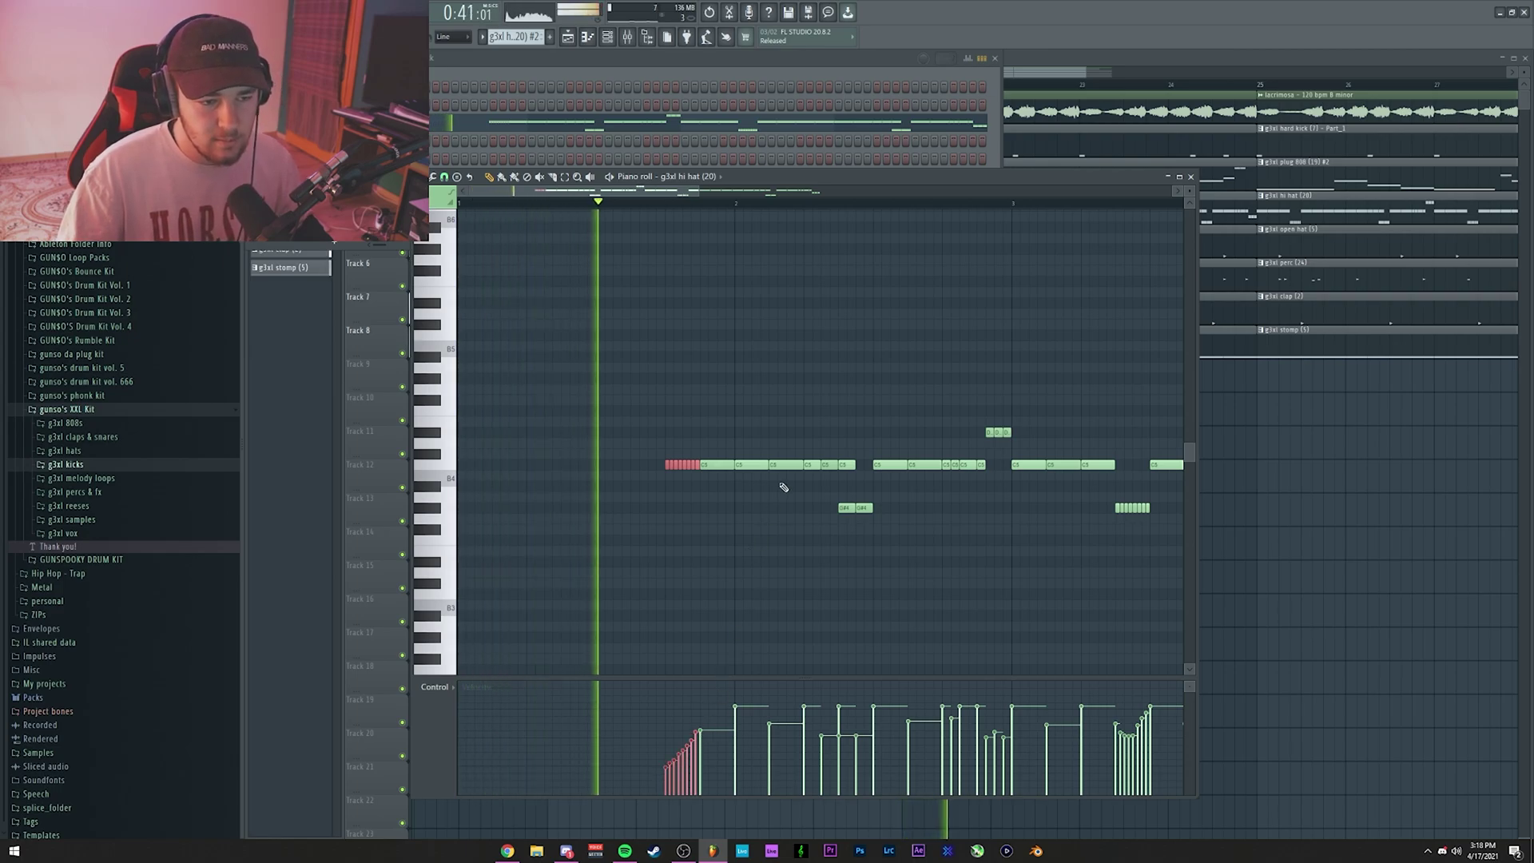
In the unique 808 pattern at bar 21, audition the opening note shortened to about a quarter bar, and delete that note.
{"action": "scroll", "coordinate": [849, 208], "scroll_direction": "down", "scroll_amount": 3}
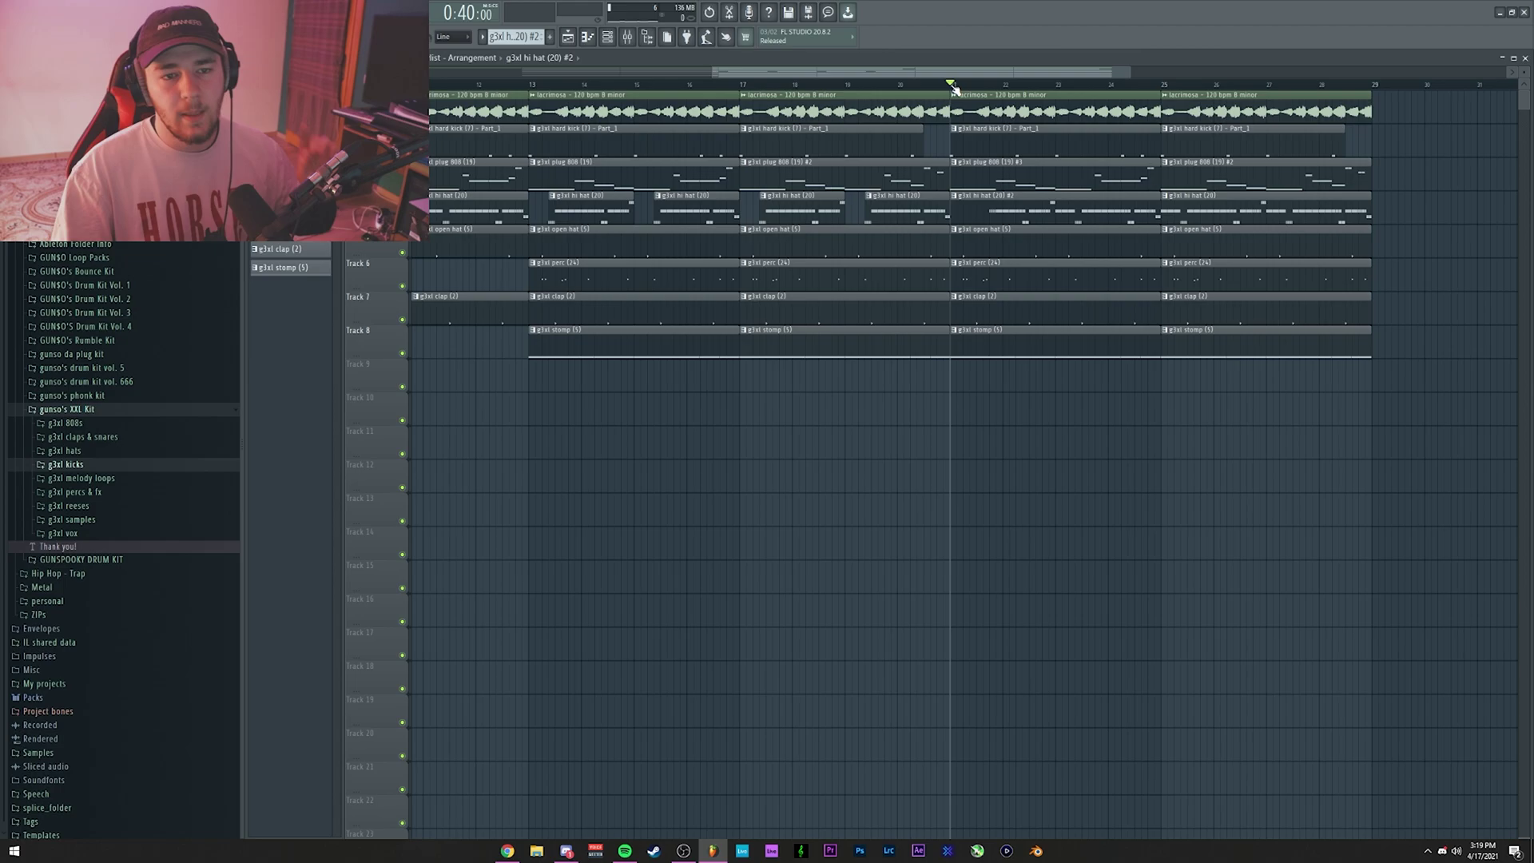
{"action": "scroll", "coordinate": [955, 87], "scroll_direction": "up", "scroll_amount": 3}
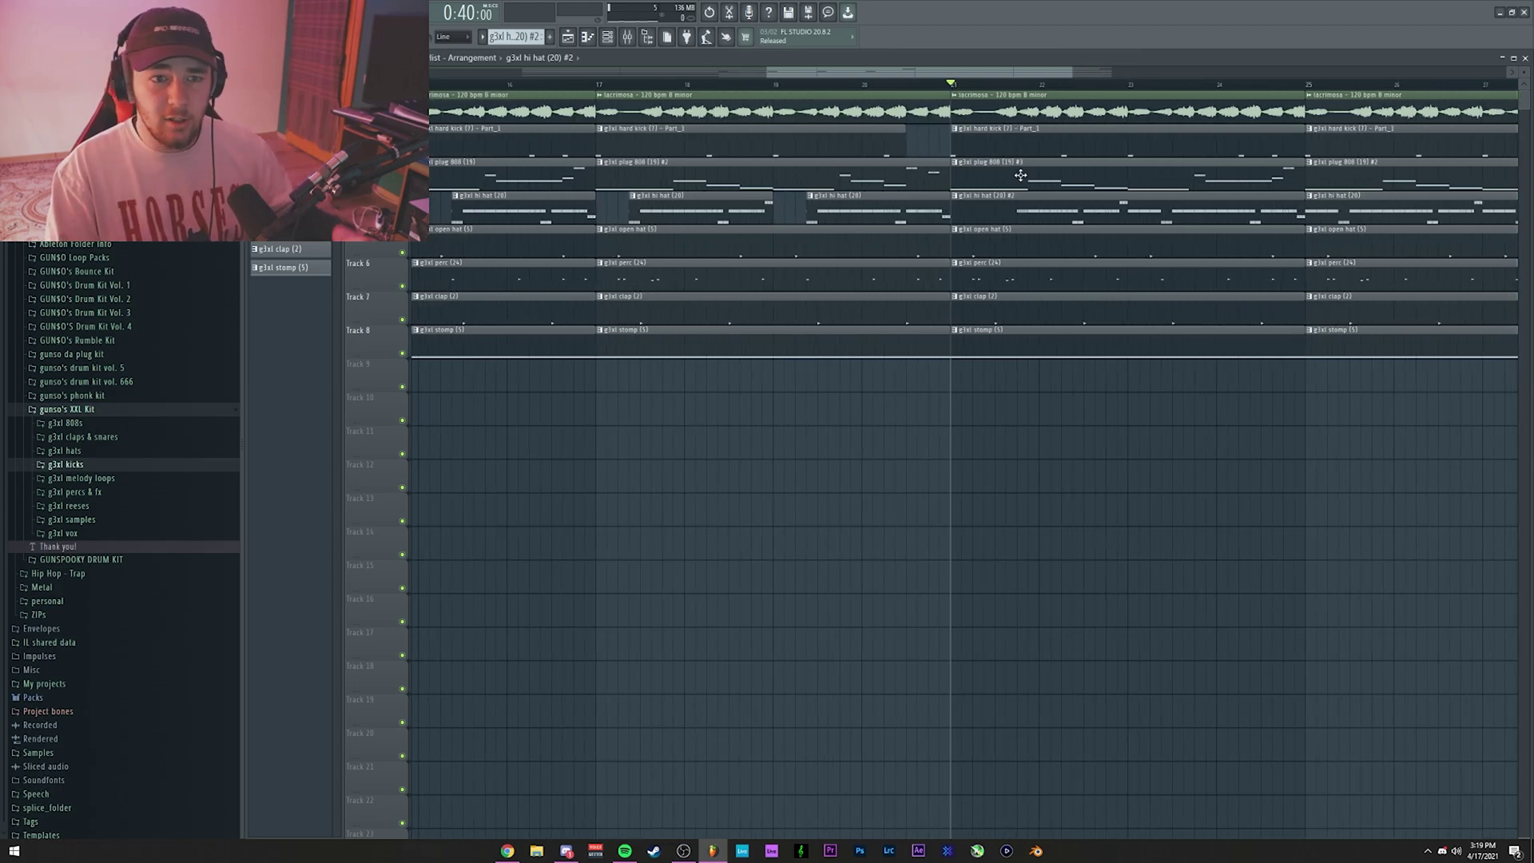
{"action": "double_click", "coordinate": [981, 178]}
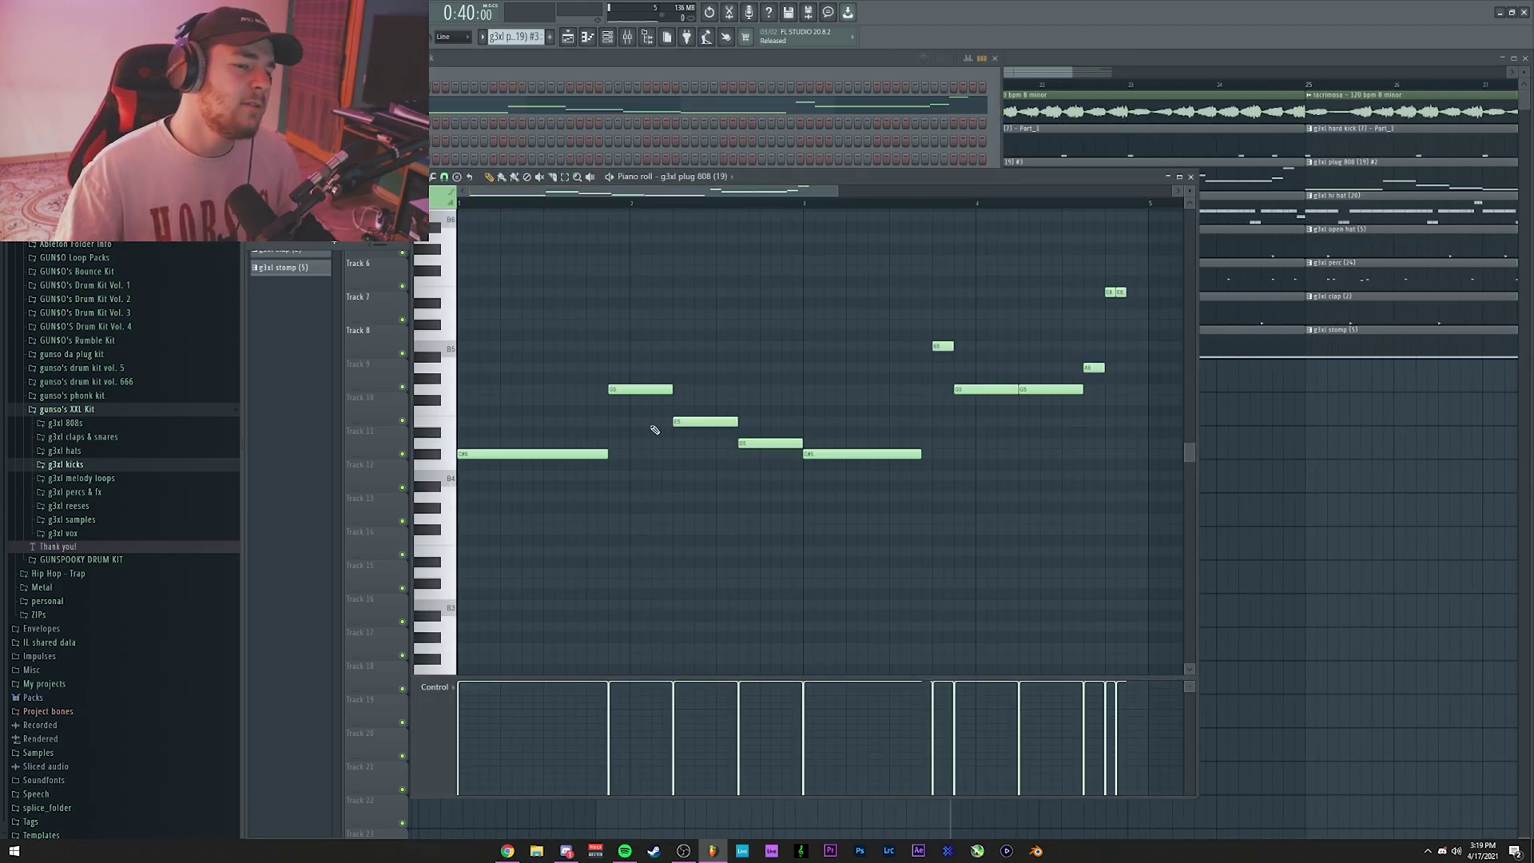
{"action": "left_click_drag", "start_coordinate": [606, 455], "coordinate": [501, 463]}
{"action": "key", "text": "space"}
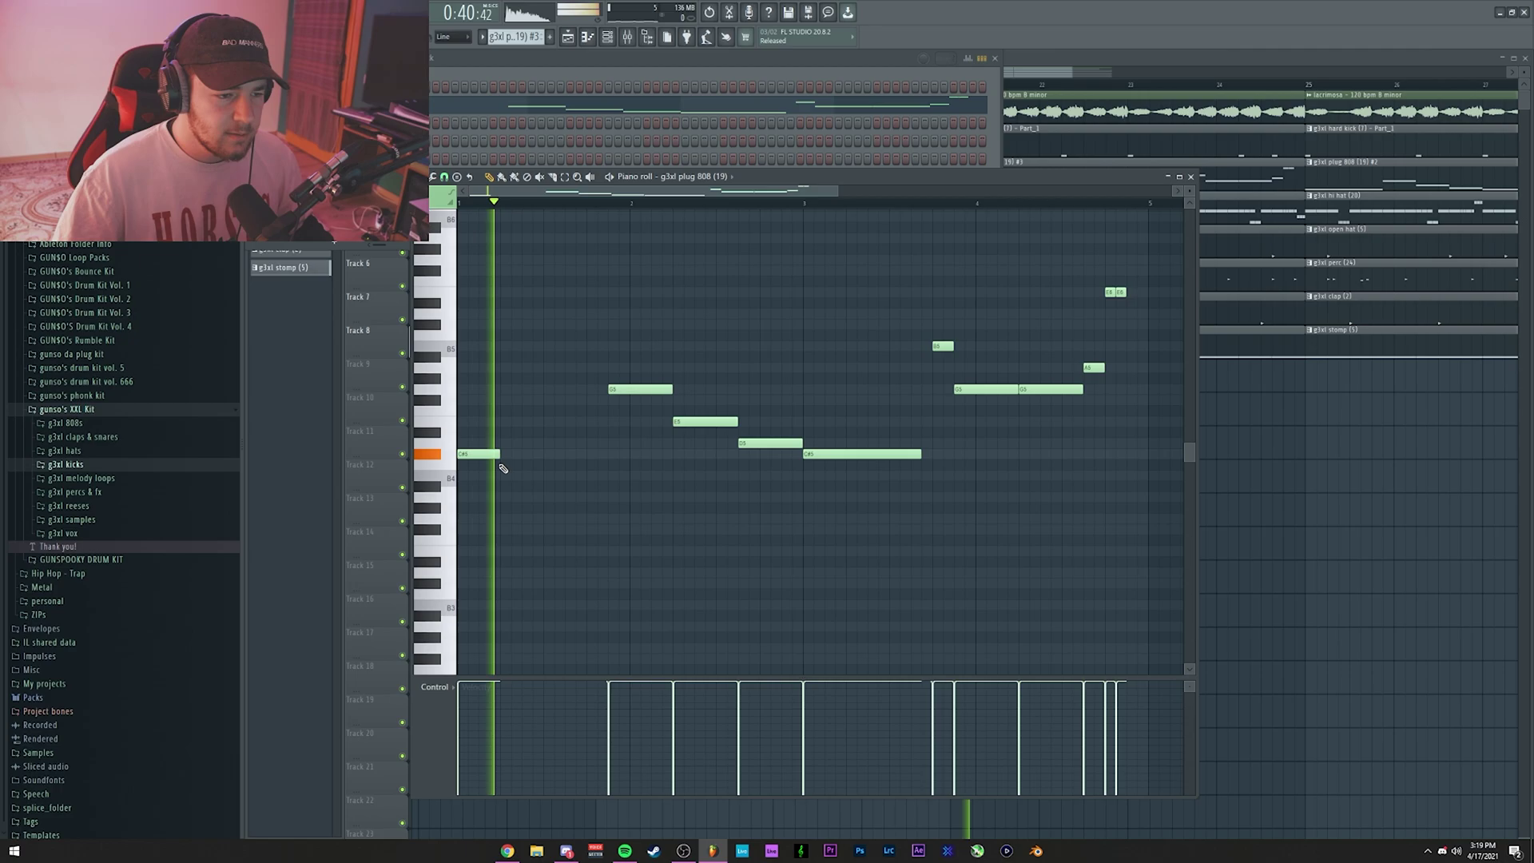
{"action": "key", "text": "space"}
{"action": "right_click", "coordinate": [489, 454]}
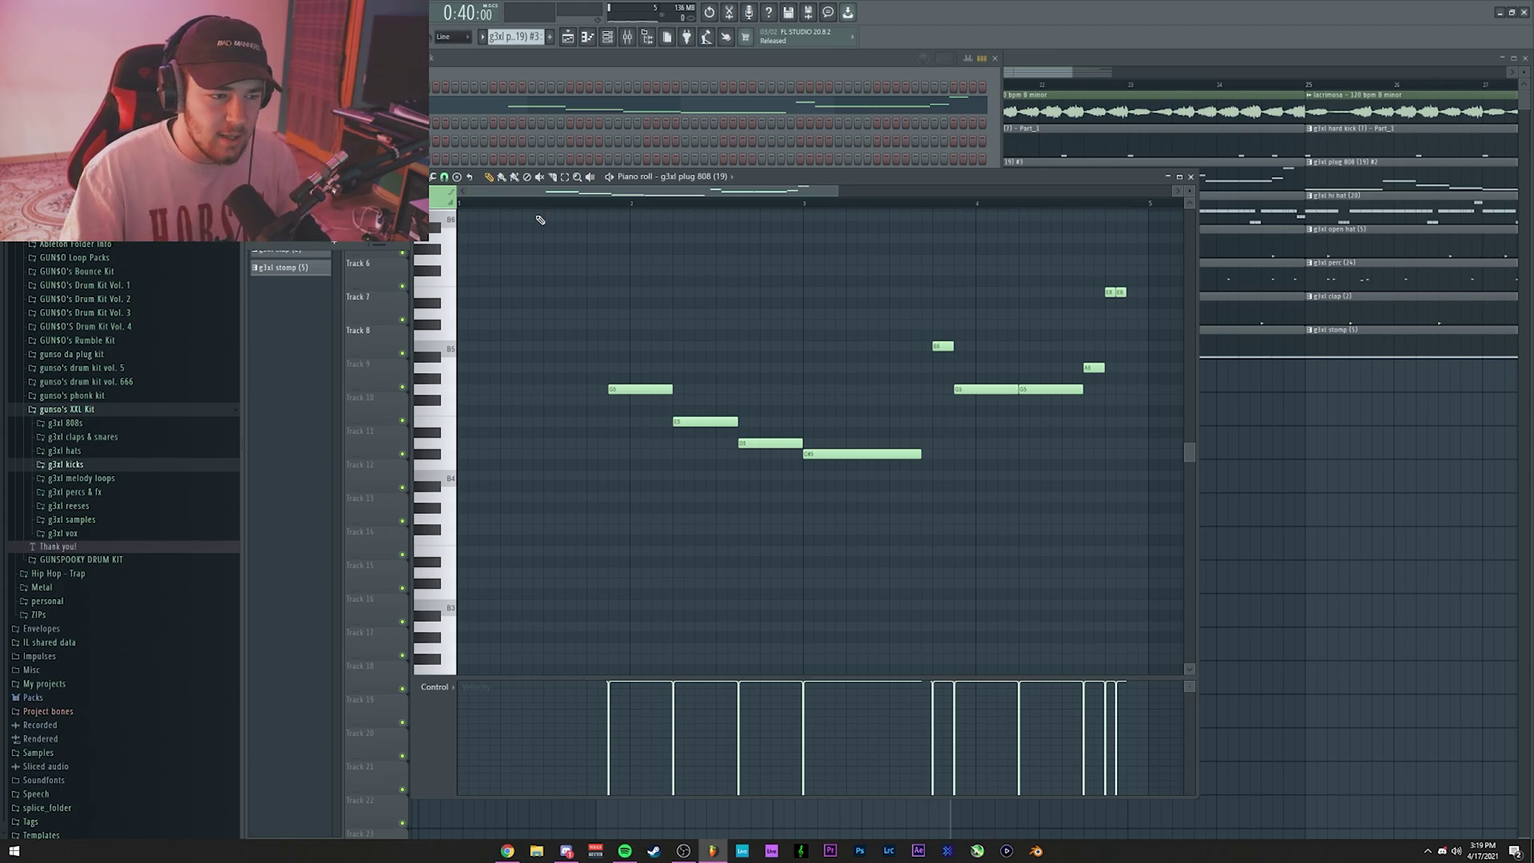
Stack six-step C#5 and C#4 notes halfway through the 808 pattern's first bar, with the C#4's velocity lowered to nearly zero.
{"action": "left_click", "coordinate": [552, 455]}
{"action": "left_click_drag", "start_coordinate": [551, 455], "coordinate": [545, 455]}
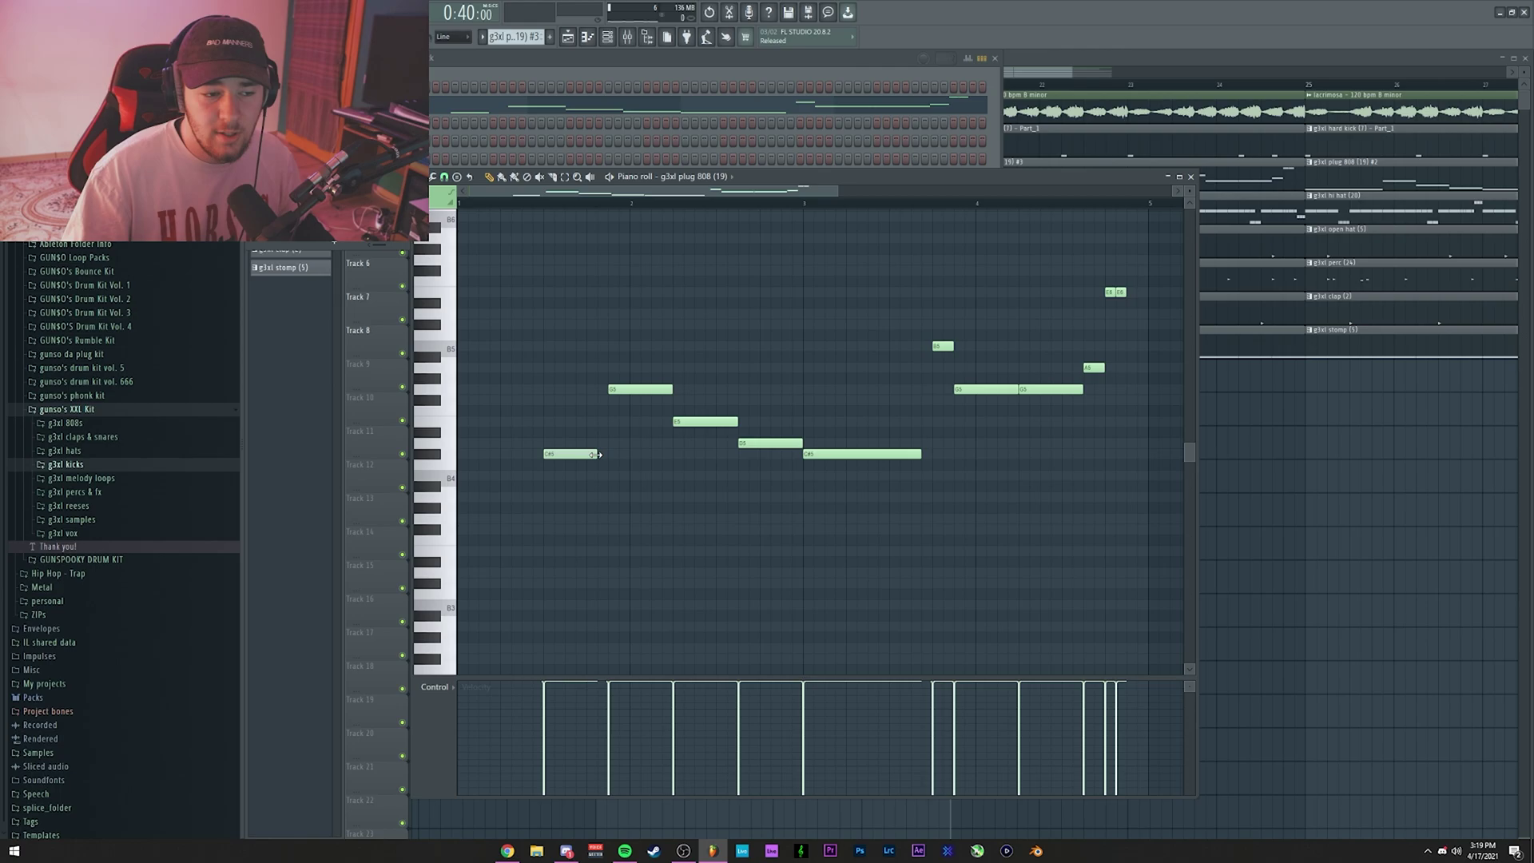
{"action": "scroll", "coordinate": [605, 456], "scroll_direction": "down", "scroll_amount": 2}
{"action": "left_click", "coordinate": [547, 520]}
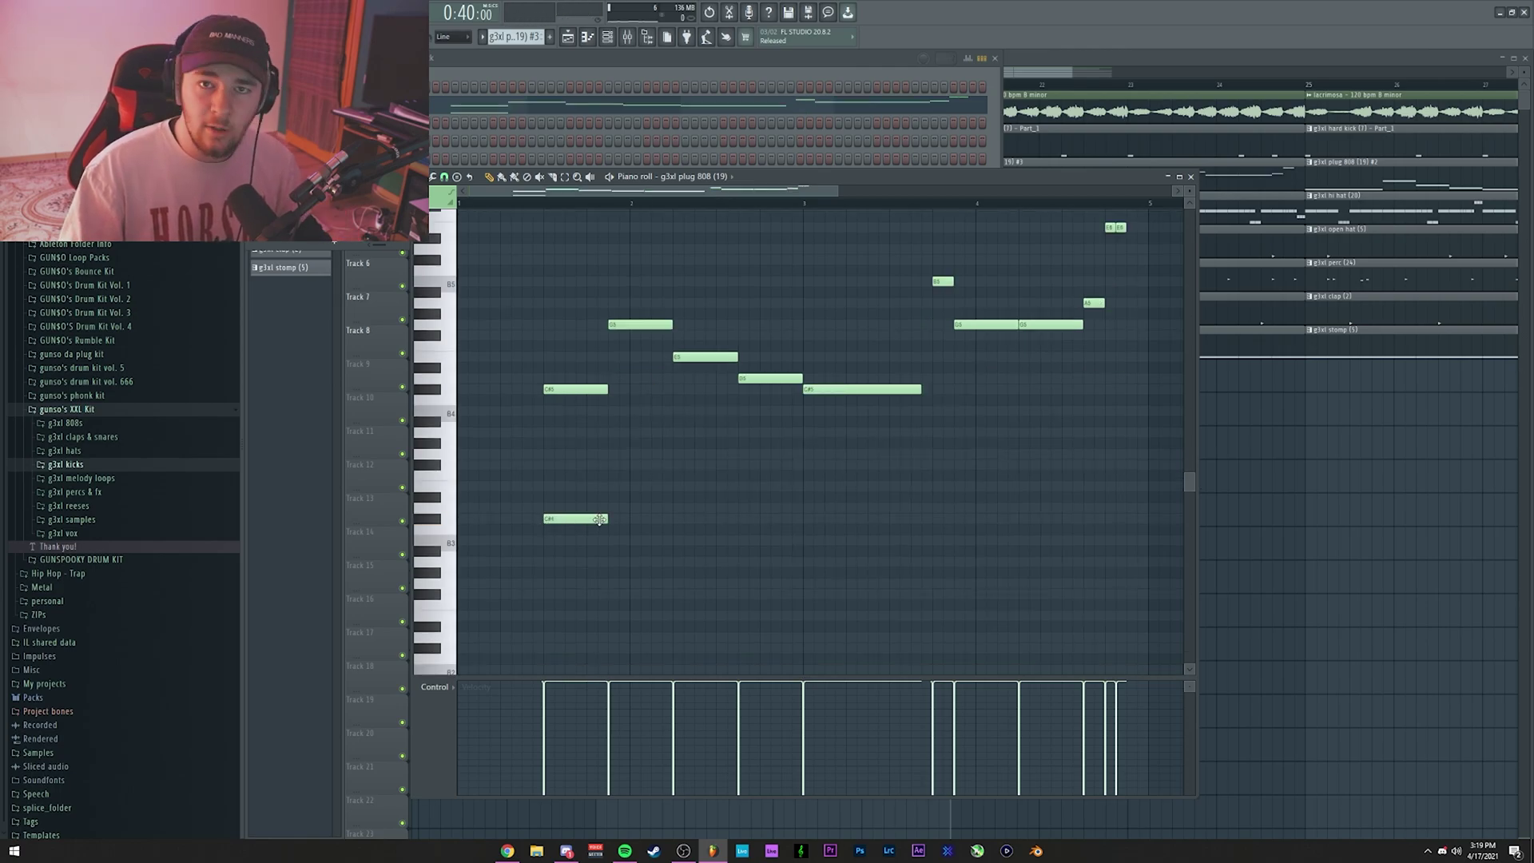
{"action": "left_click", "coordinate": [599, 519], "text": "ctrl"}
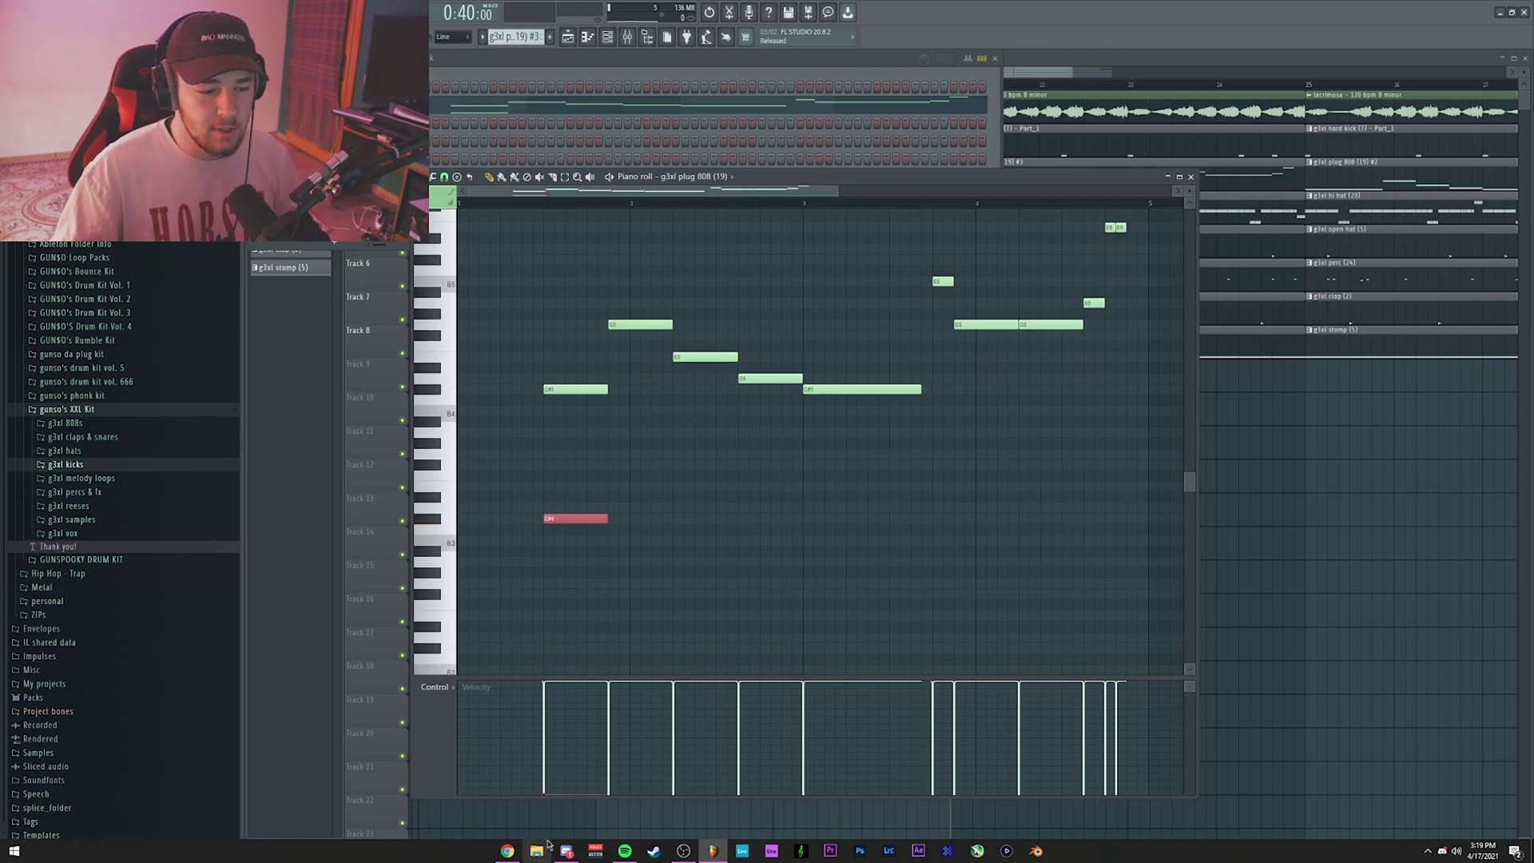
Turn the new C#5 note into a slide note, start it two steps later with the same end, and play the pattern.
{"action": "double_click", "coordinate": [575, 389]}
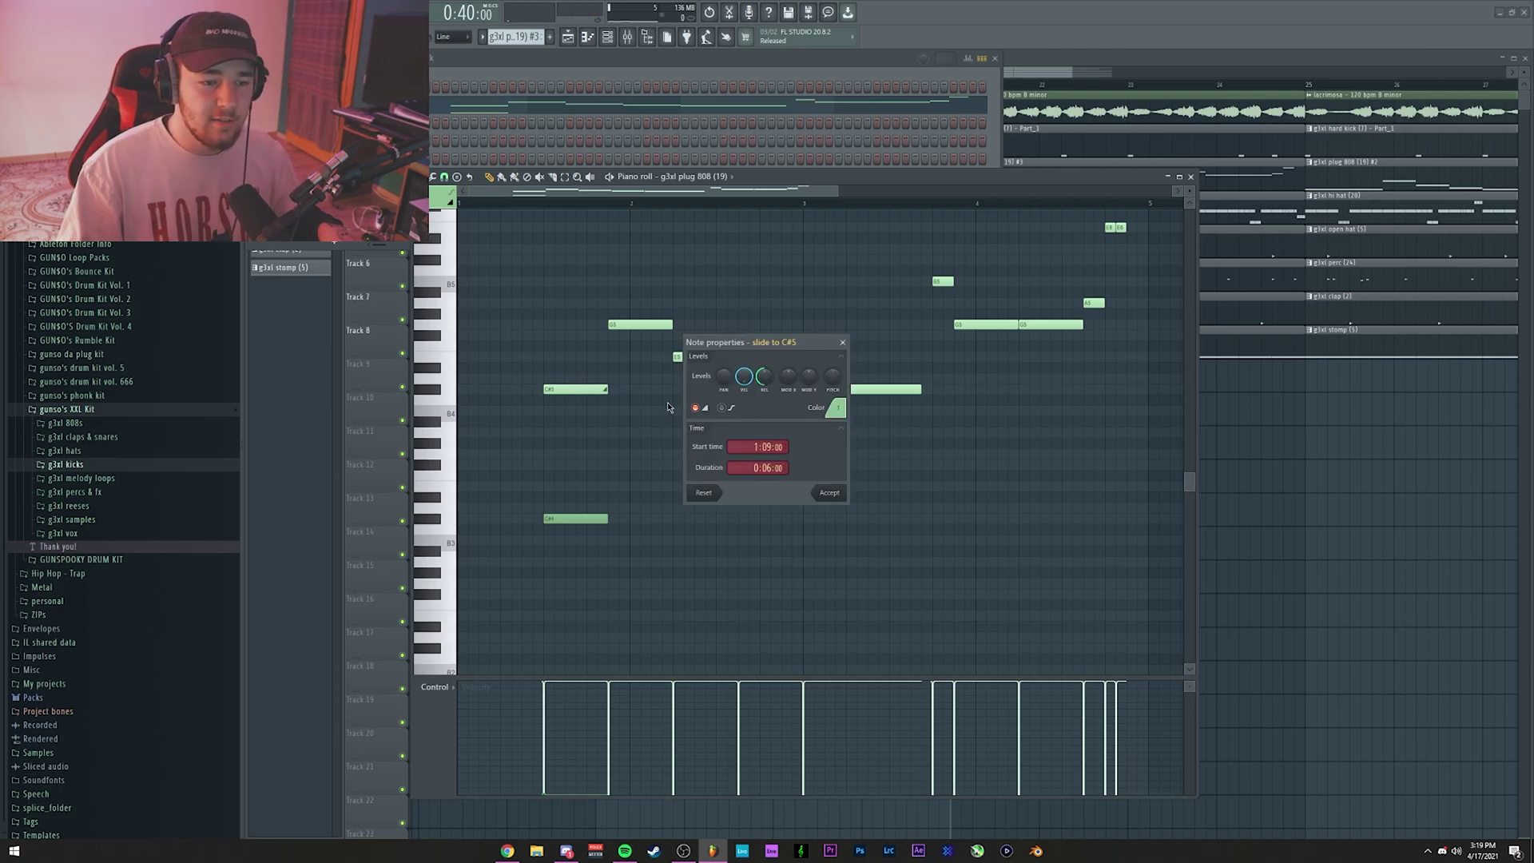
{"action": "left_click", "coordinate": [829, 493]}
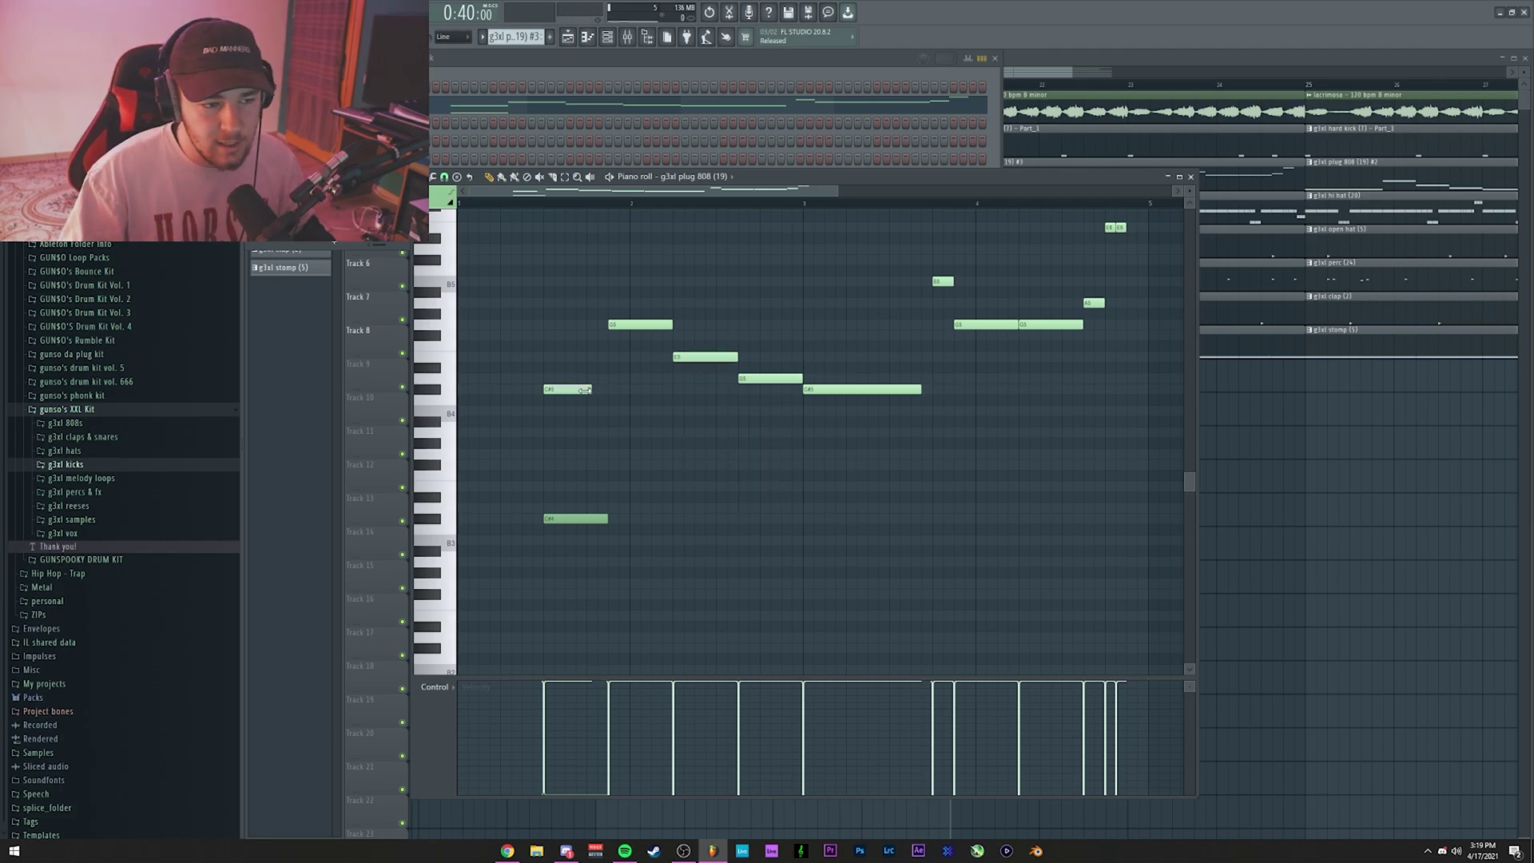
{"action": "left_click_drag", "start_coordinate": [570, 391], "coordinate": [592, 390]}
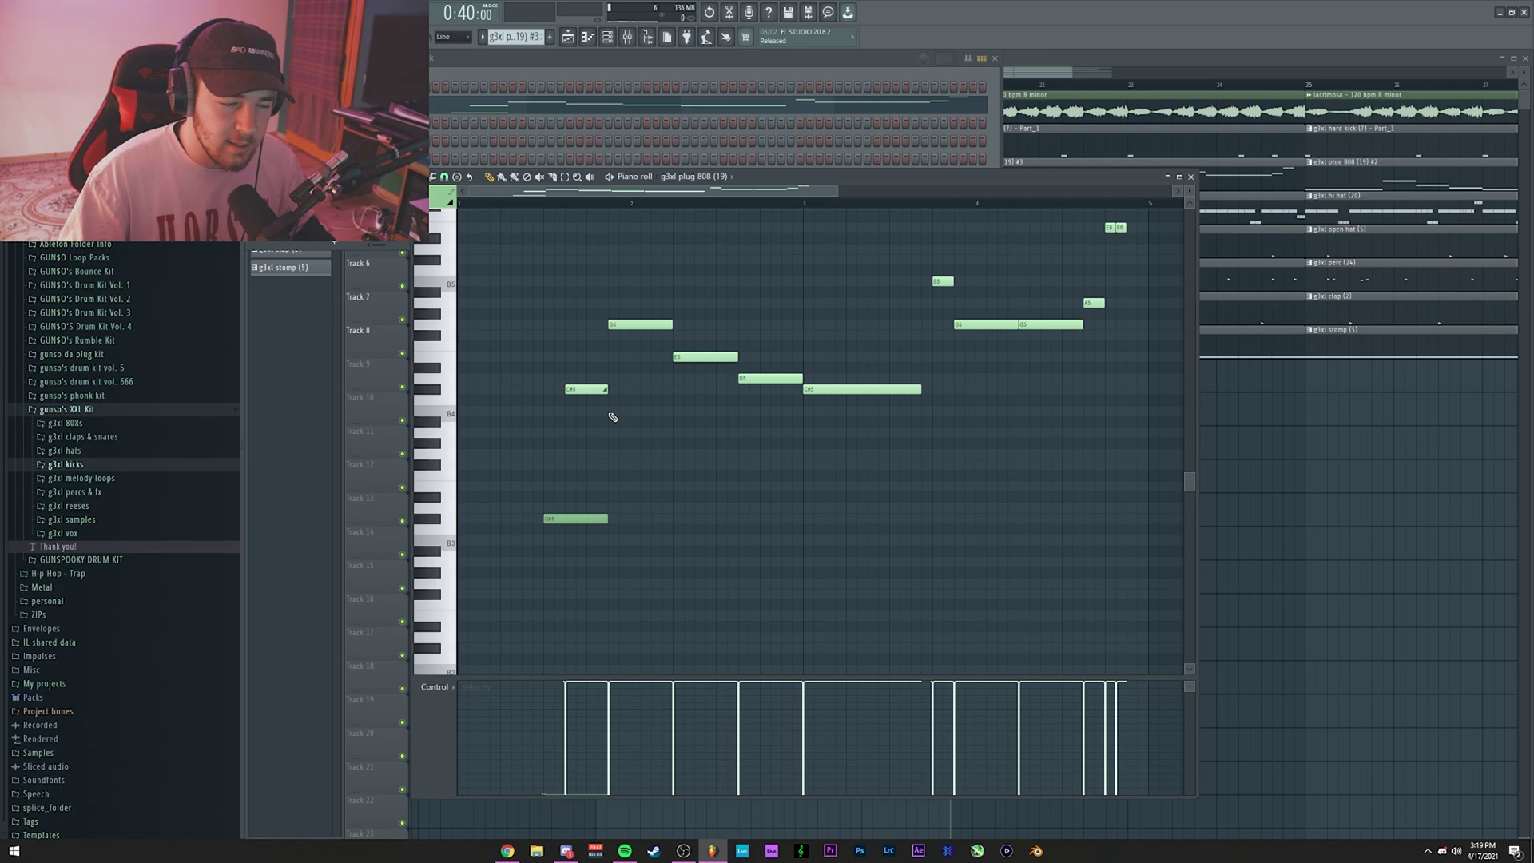
{"action": "key", "text": "space"}
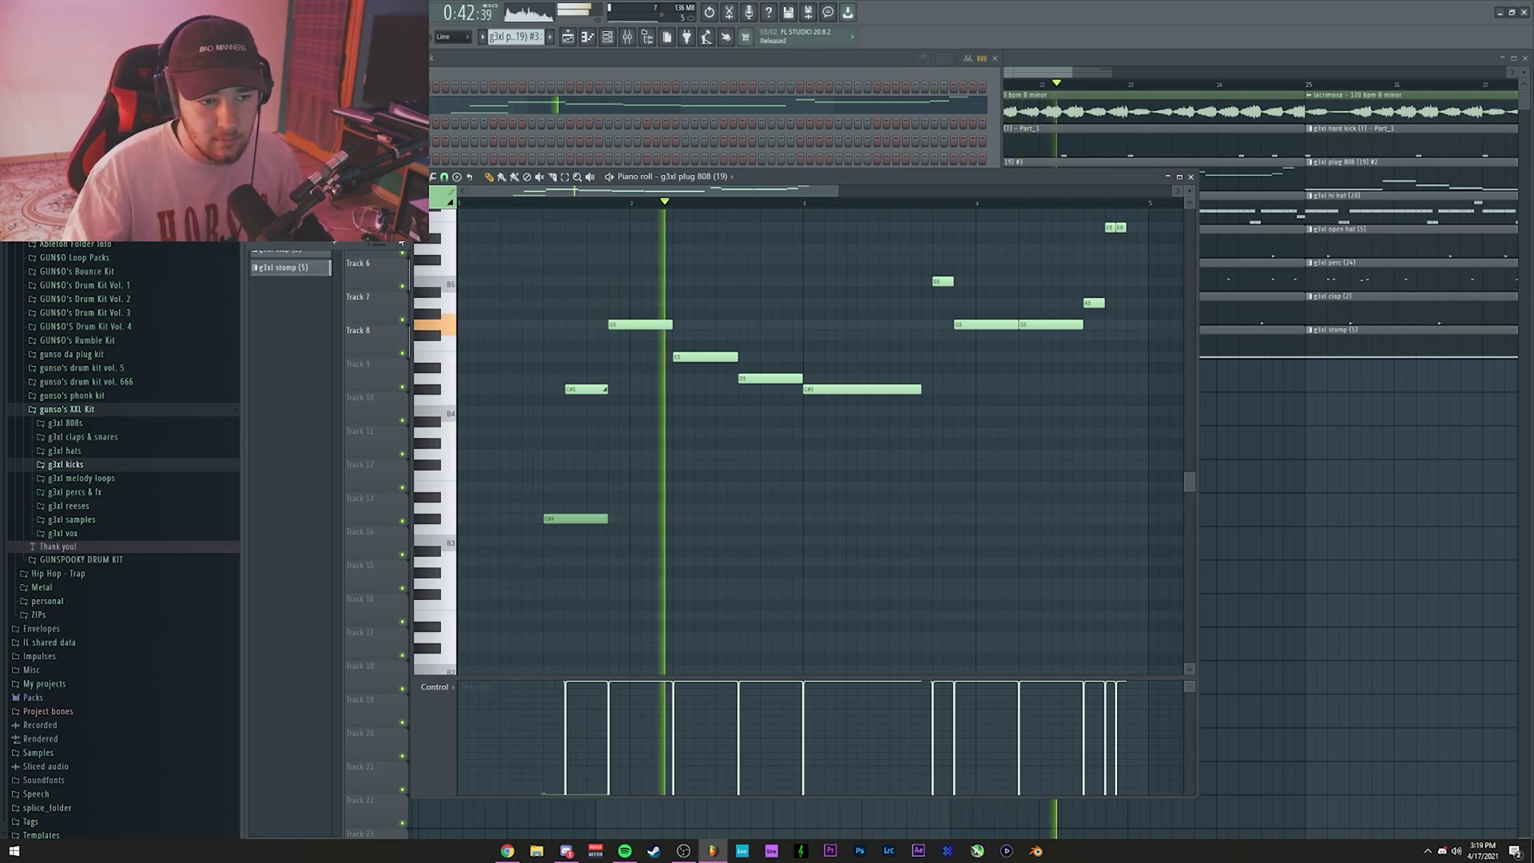
{"action": "key", "text": "space"}
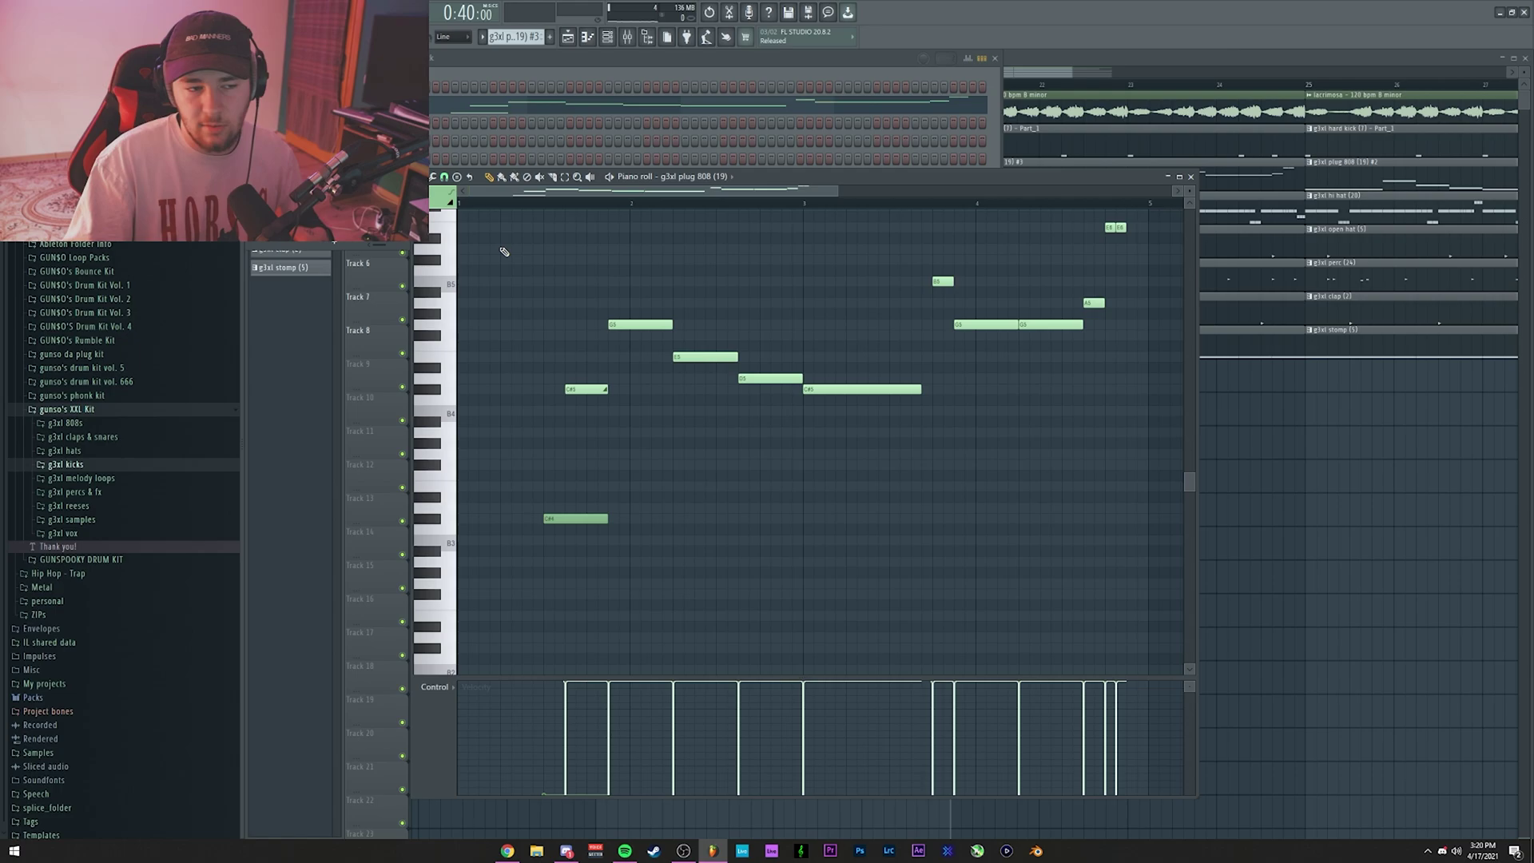
Add a half-bar note at the start of the 808 pattern, matching the pitch of the note just before bar 2, and play it.
{"action": "left_click", "coordinate": [462, 390]}
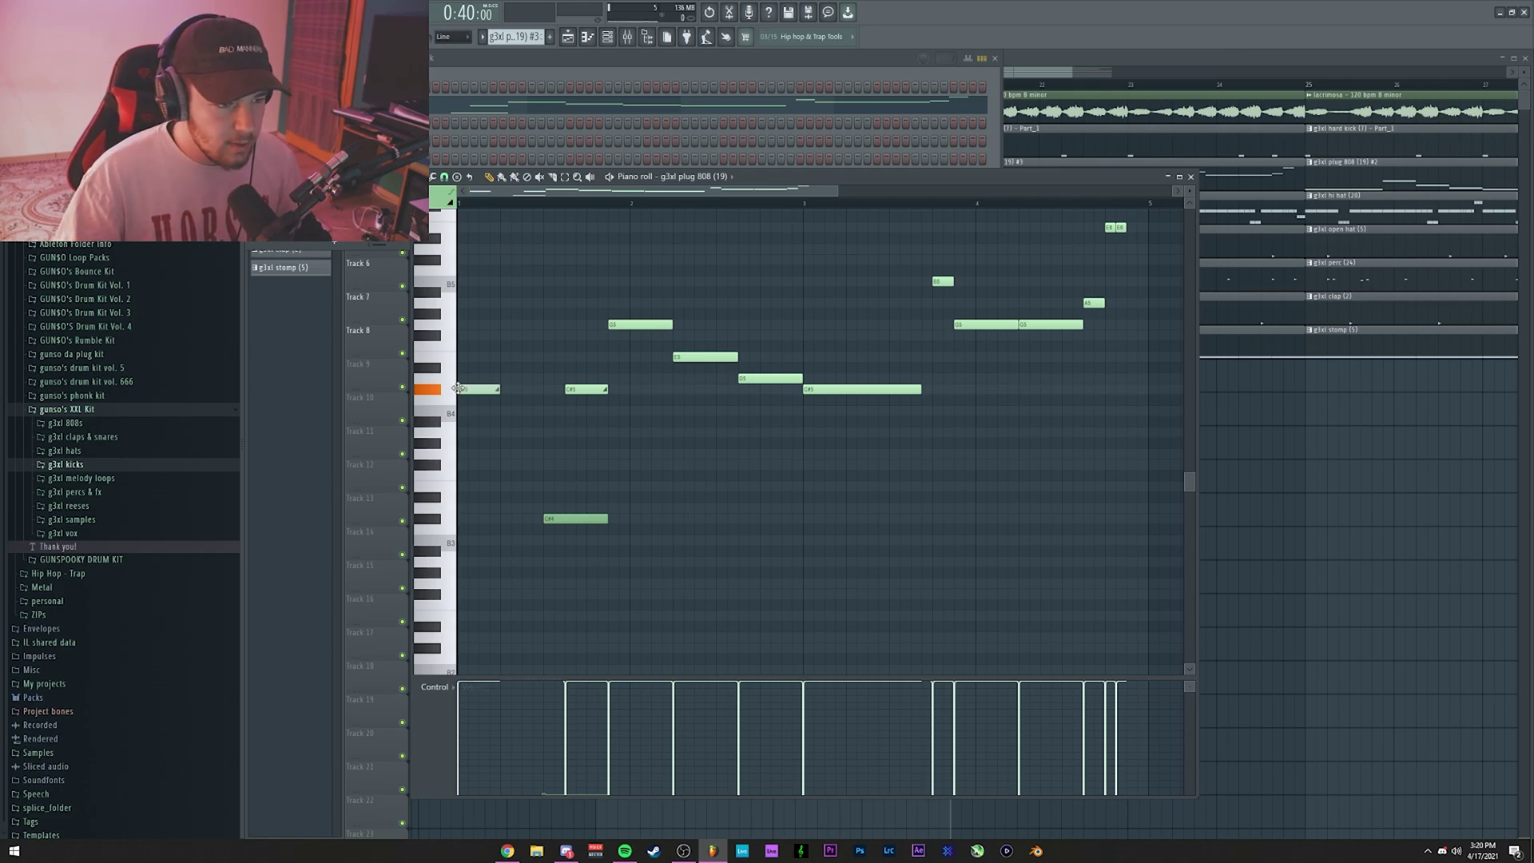
{"action": "left_click_drag", "start_coordinate": [498, 390], "coordinate": [540, 327]}
{"action": "scroll", "coordinate": [545, 209], "scroll_direction": "down", "scroll_amount": 3}
{"action": "key", "text": "space"}
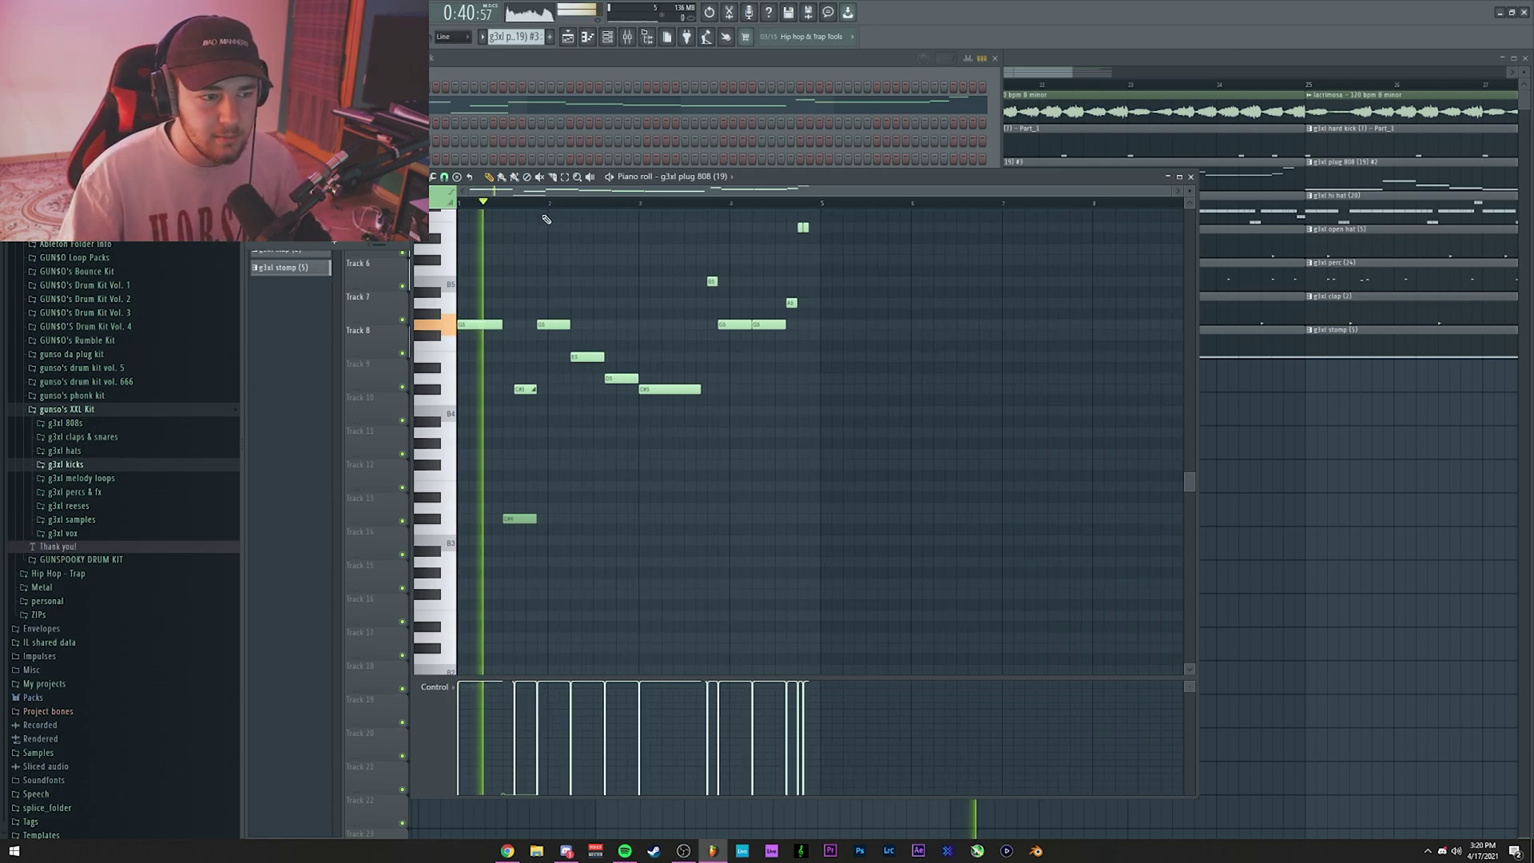
Add a slide note on C#5 at the start of the 808 pattern, shorten it to about a quarter bar, and play it.
{"action": "left_click", "coordinate": [475, 421]}
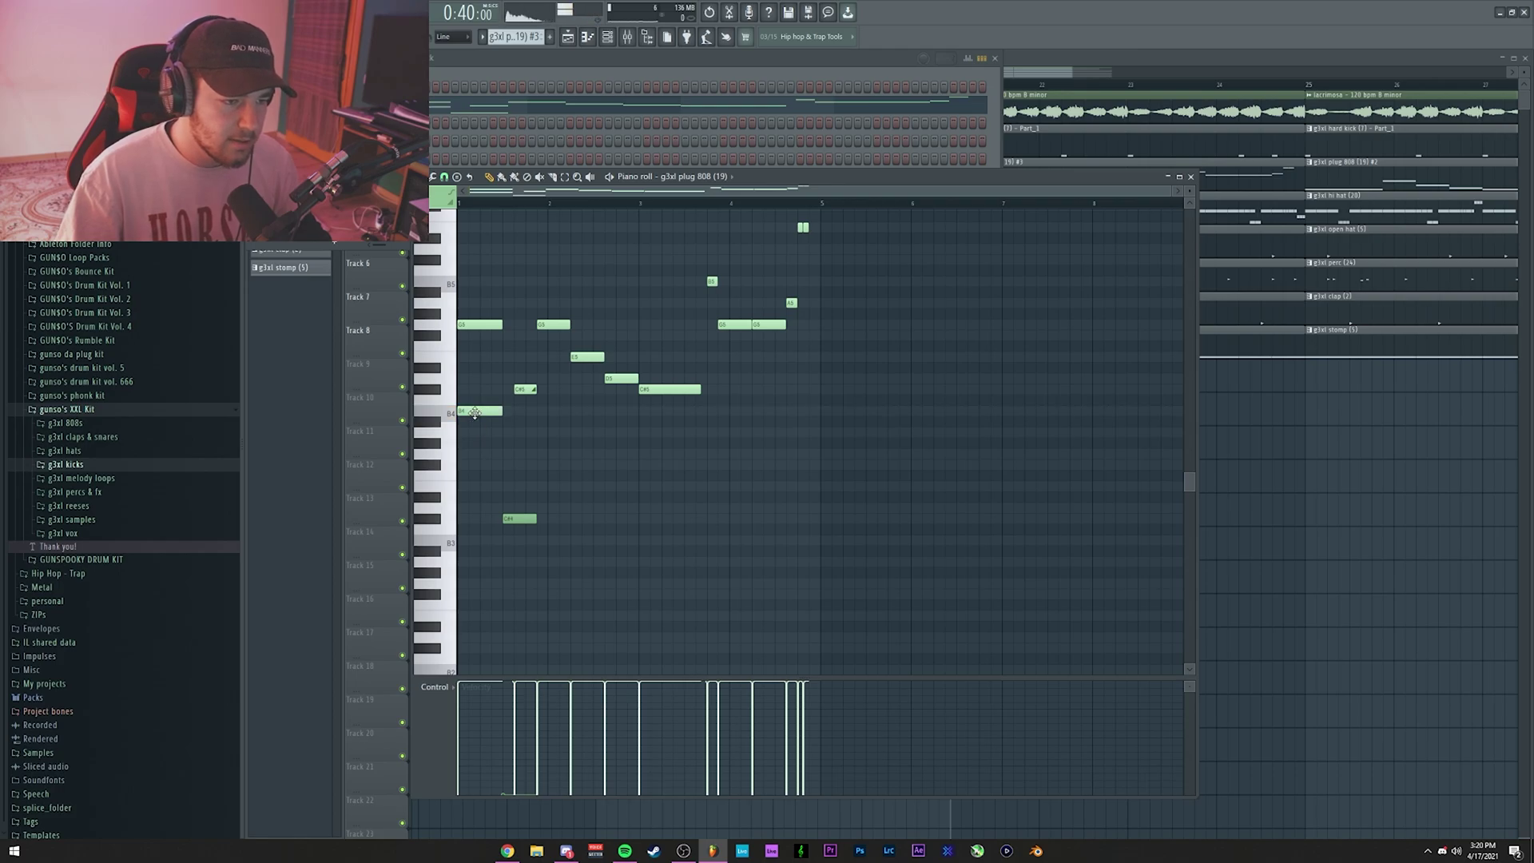
{"action": "double_click", "coordinate": [478, 410]}
{"action": "left_click", "coordinate": [828, 493]}
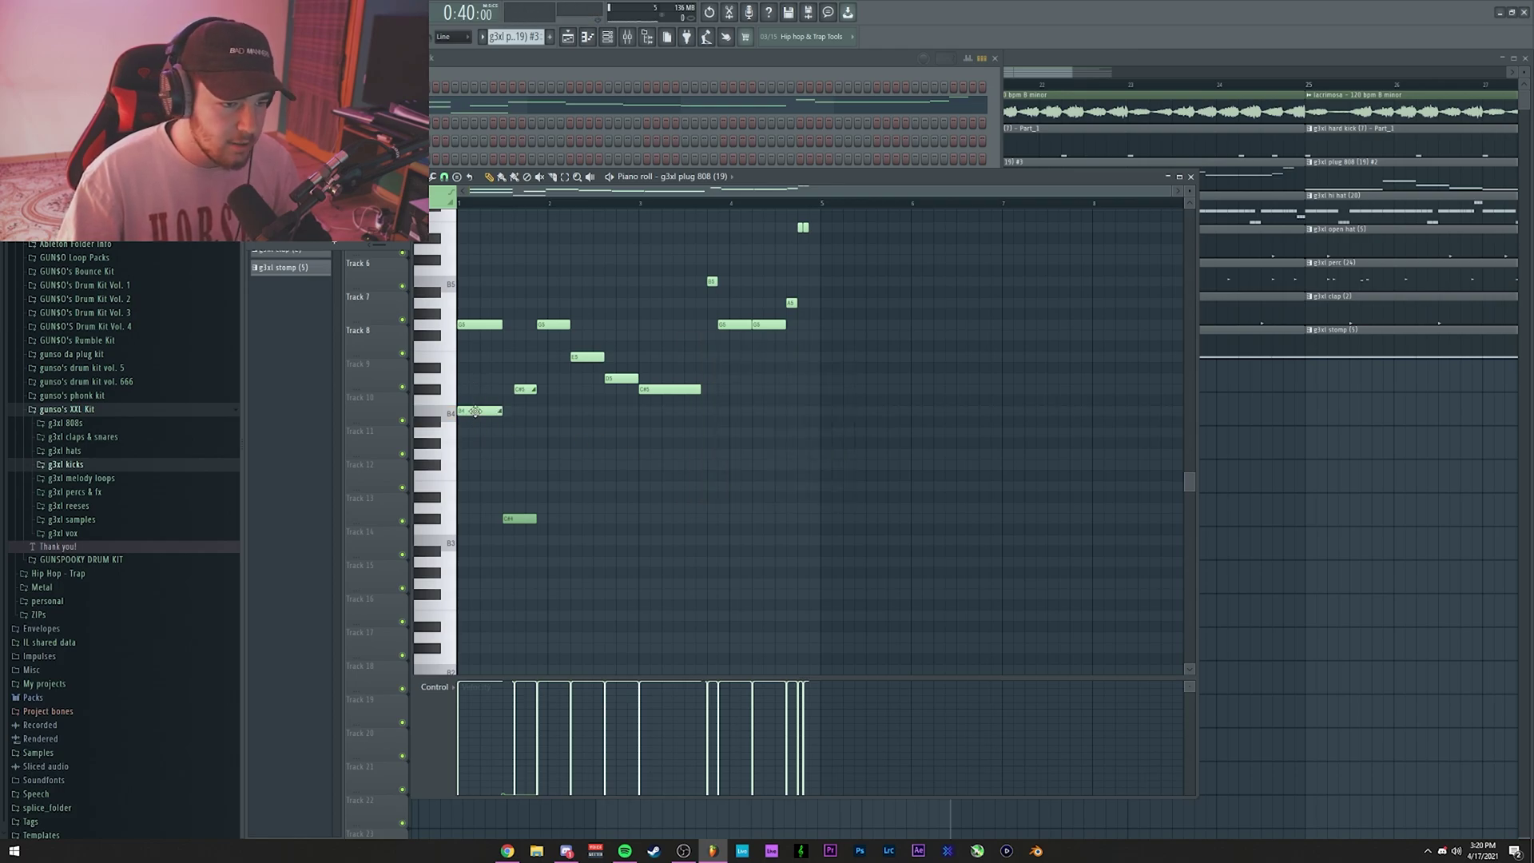
{"action": "mouse_move", "coordinate": [477, 411]}
{"action": "left_mouse_down"}
{"action": "mouse_move", "coordinate": [478, 389]}
{"action": "mouse_move", "coordinate": [497, 390]}
{"action": "mouse_move", "coordinate": [477, 390]}
{"action": "left_mouse_up"}
{"action": "key", "text": "space"}
{"action": "key", "text": "space"}
{"action": "key", "text": "space"}
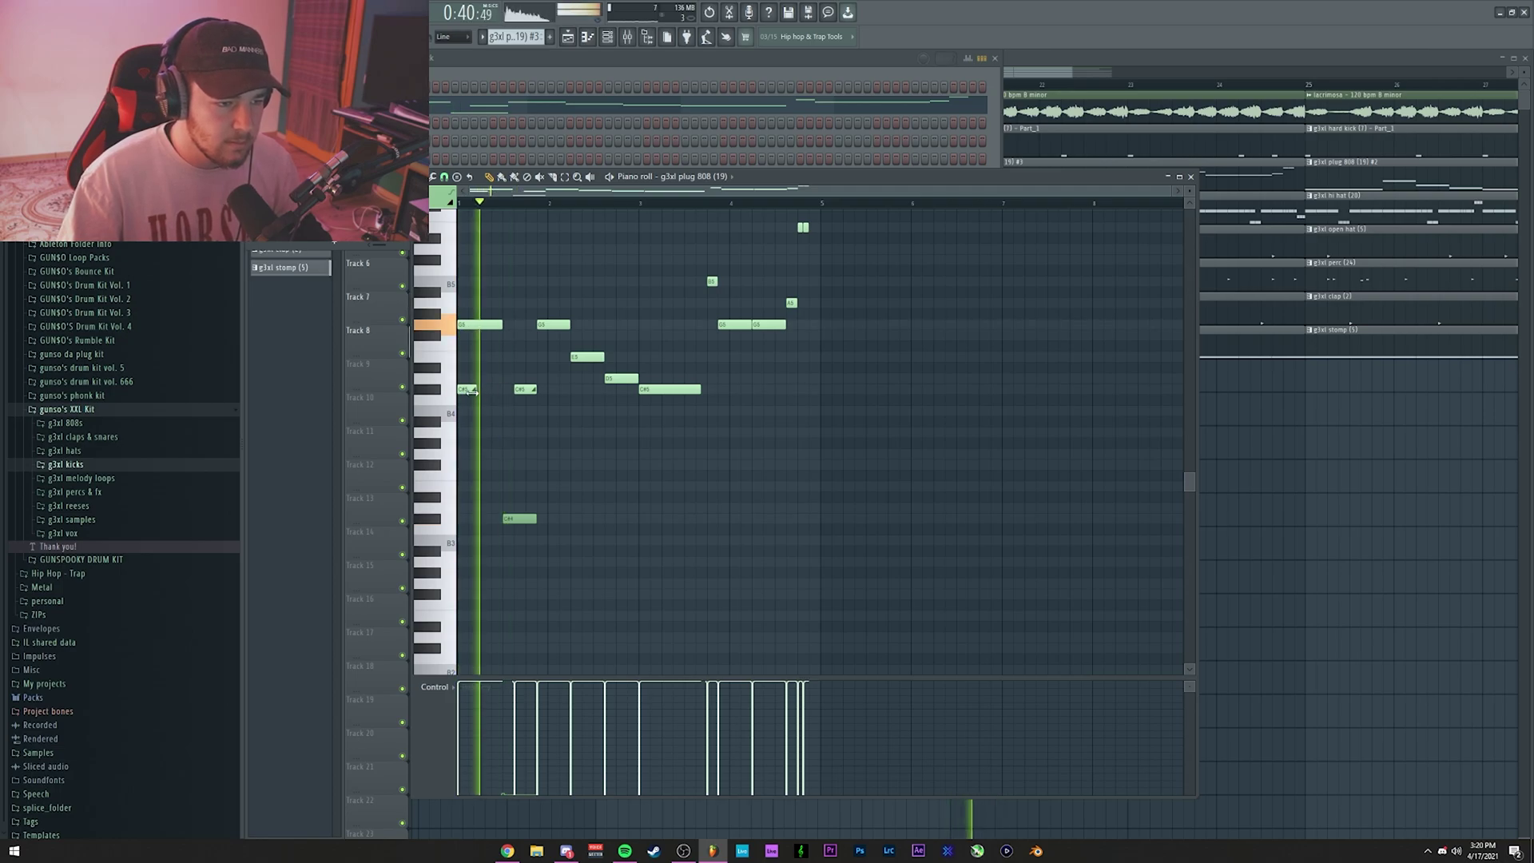
{"action": "key", "text": "space"}
{"action": "key", "text": "space"}
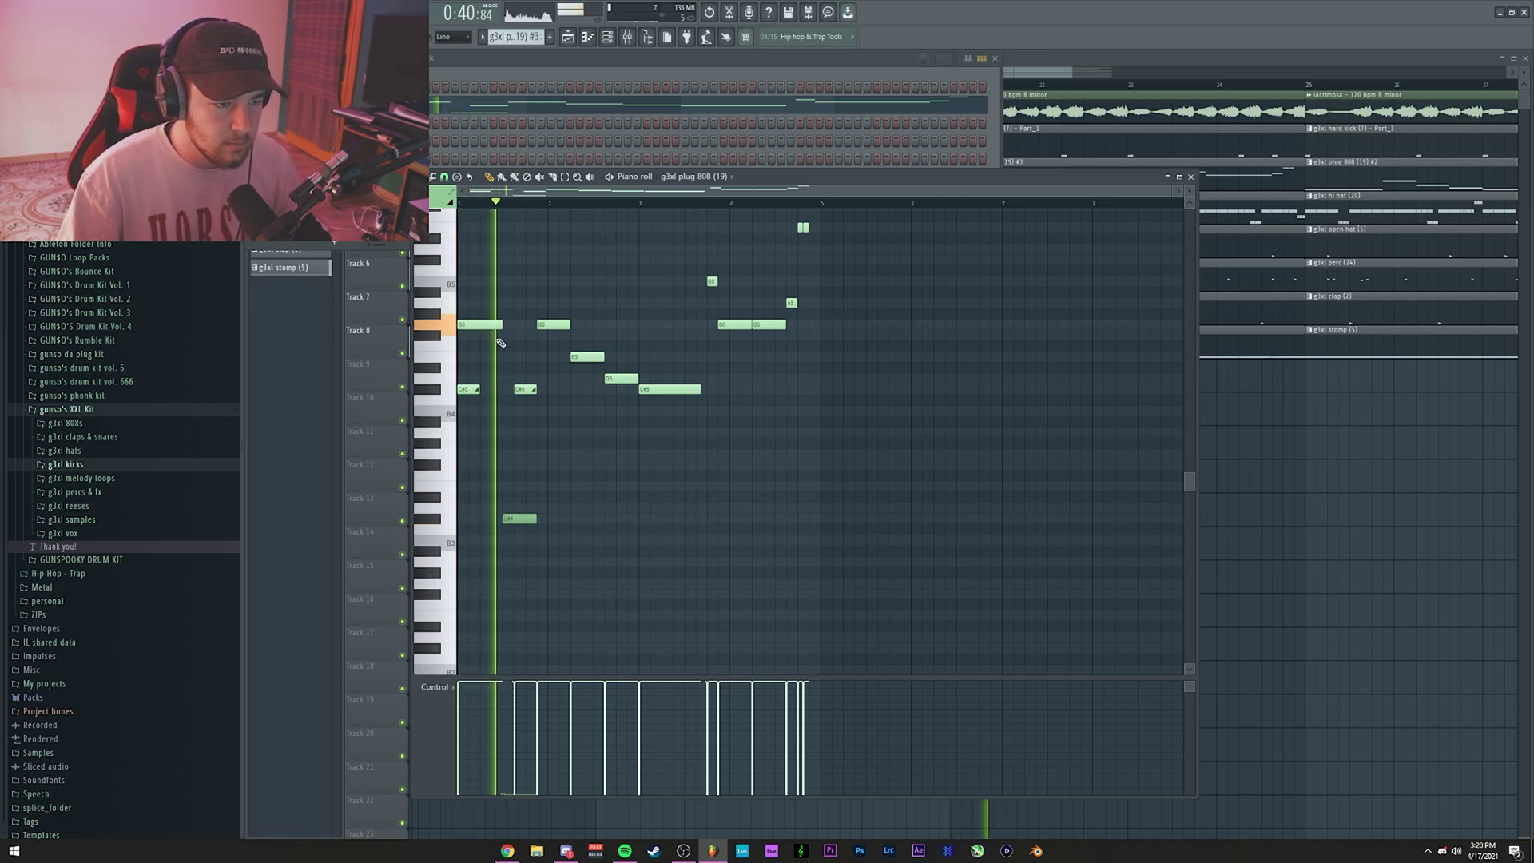
Play the arrangement from bar 20 through the transition into the section with the altered 808 slides.
{"action": "key", "text": "space"}
{"action": "key", "text": "space"}
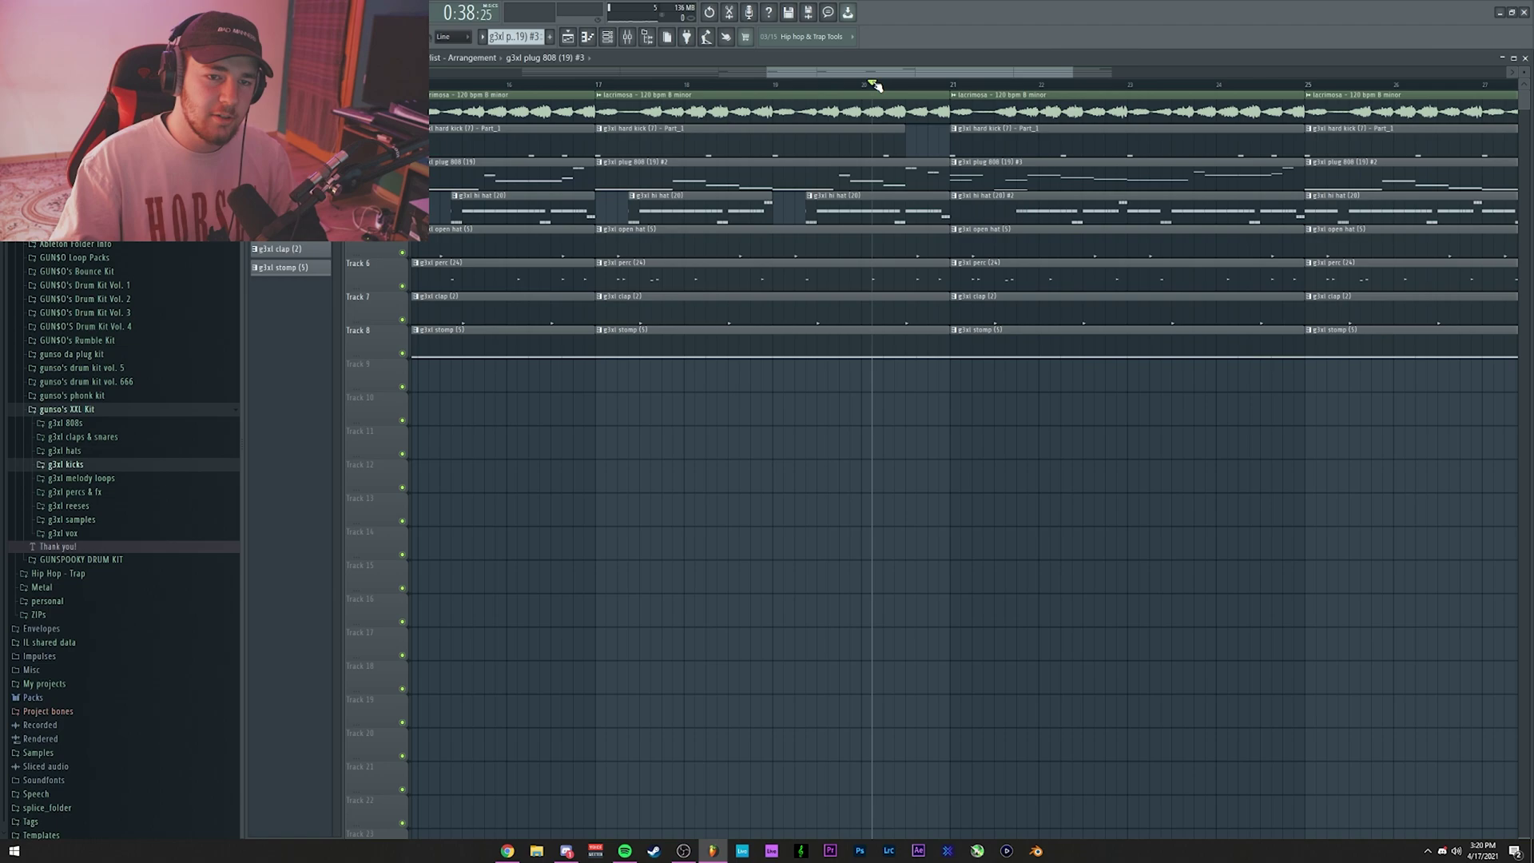
{"action": "left_click", "coordinate": [865, 85]}
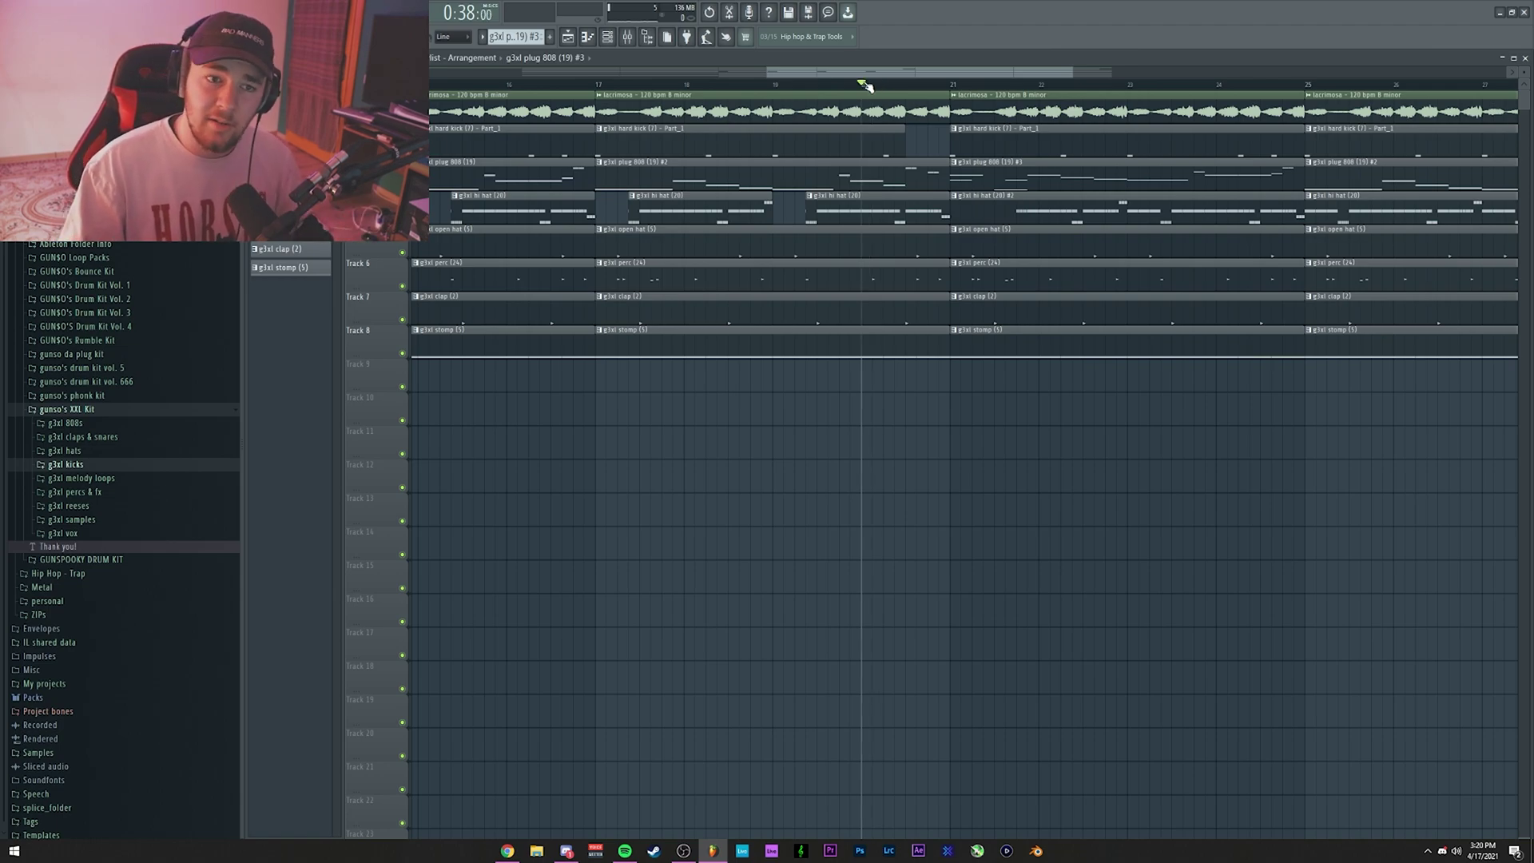
{"action": "key", "text": "space"}
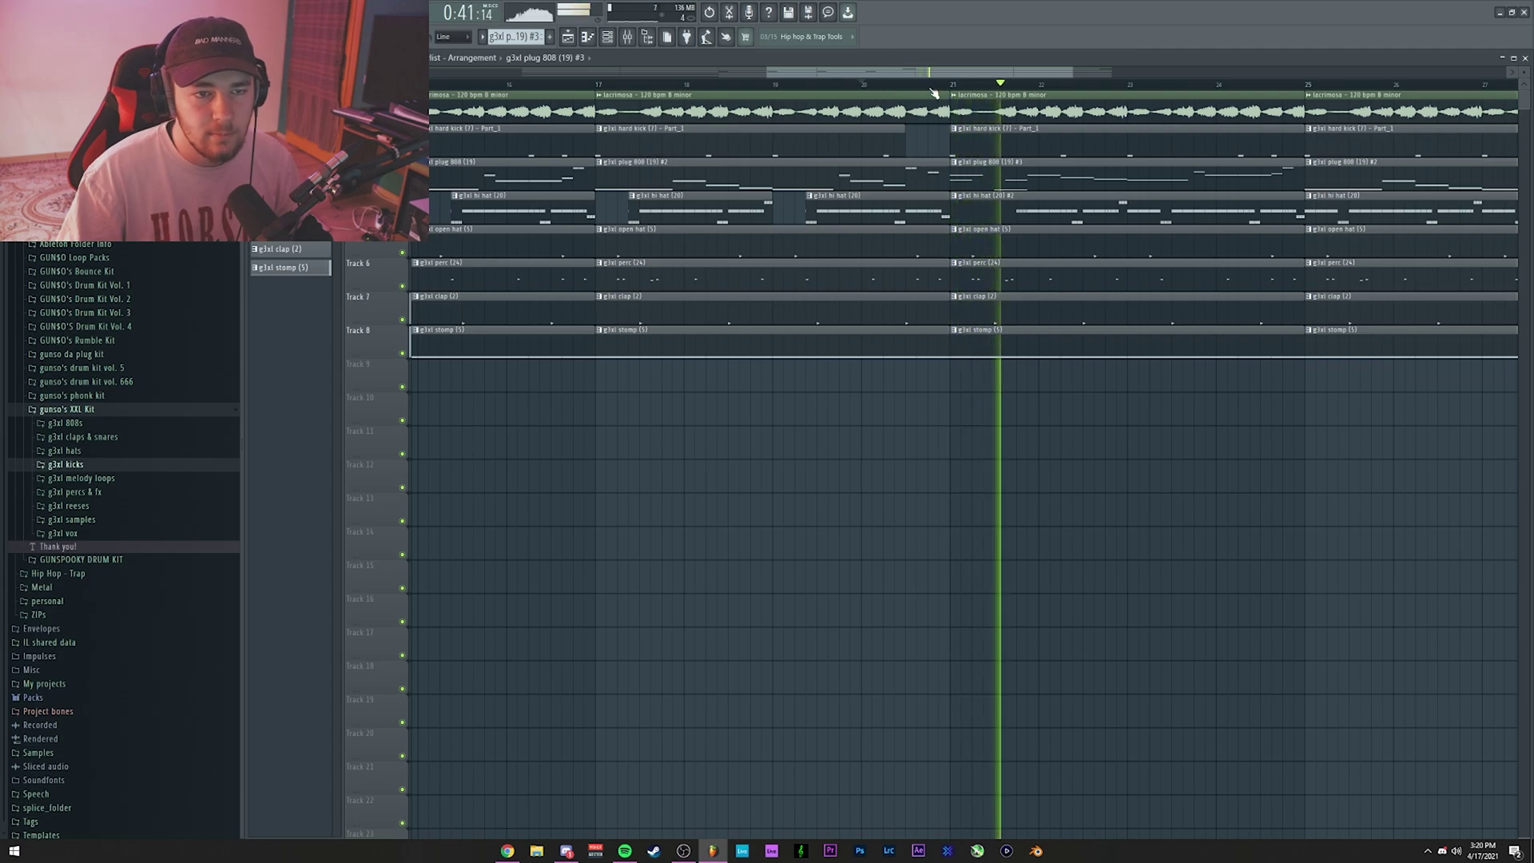
{"action": "scroll", "coordinate": [934, 93], "scroll_direction": "down", "scroll_amount": 3}
{"action": "scroll", "coordinate": [935, 93], "scroll_direction": "down", "scroll_amount": 3}
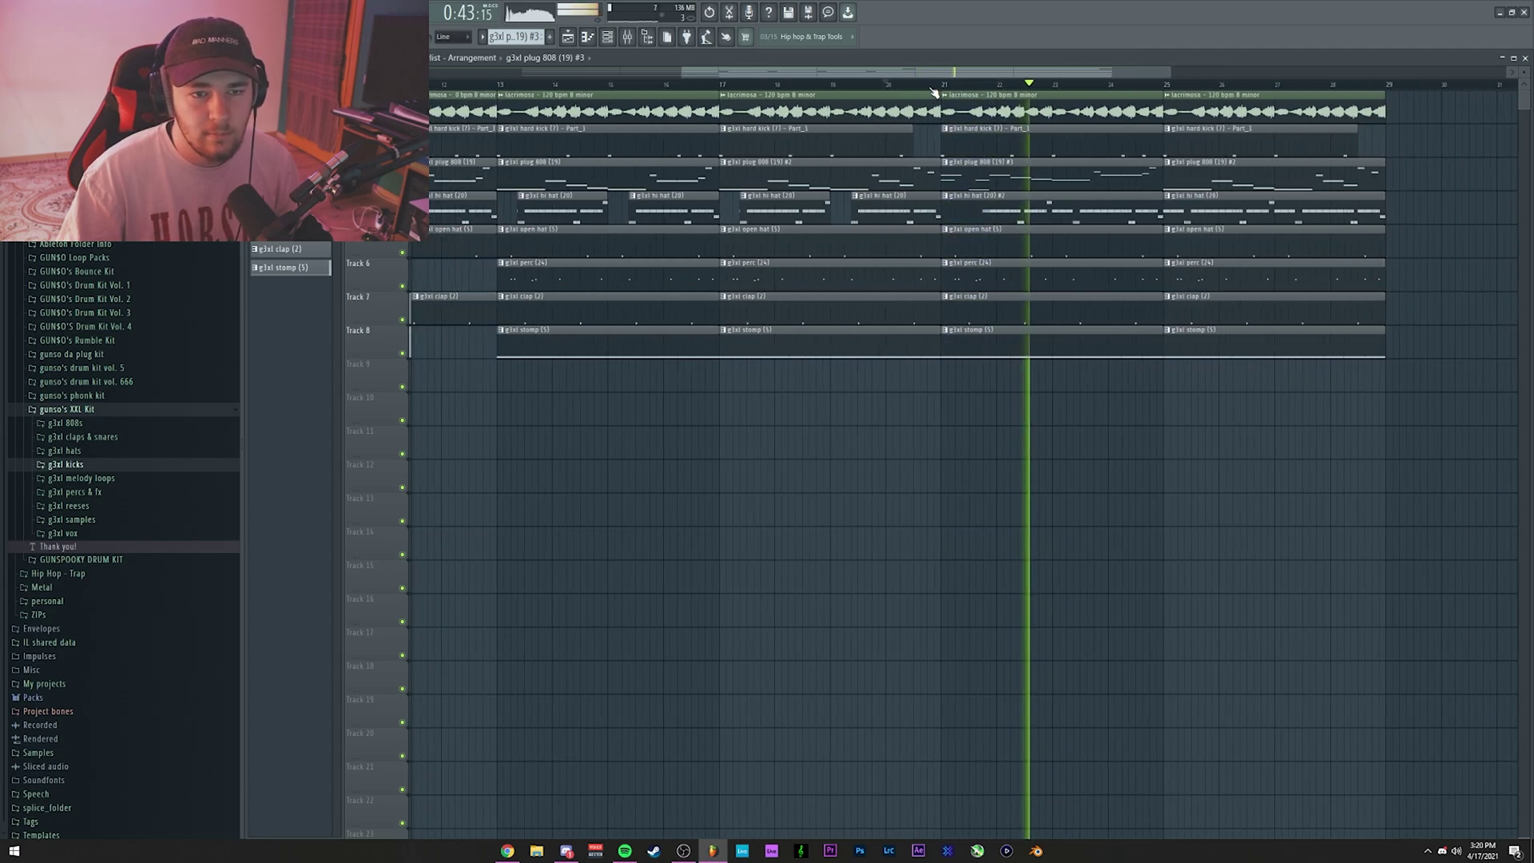
{"action": "key", "text": "space"}
Duplicate the last two melody clips so the melody alone continues through bars 29 to 37.
{"action": "scroll", "coordinate": [1075, 93], "scroll_direction": "down", "scroll_amount": 1}
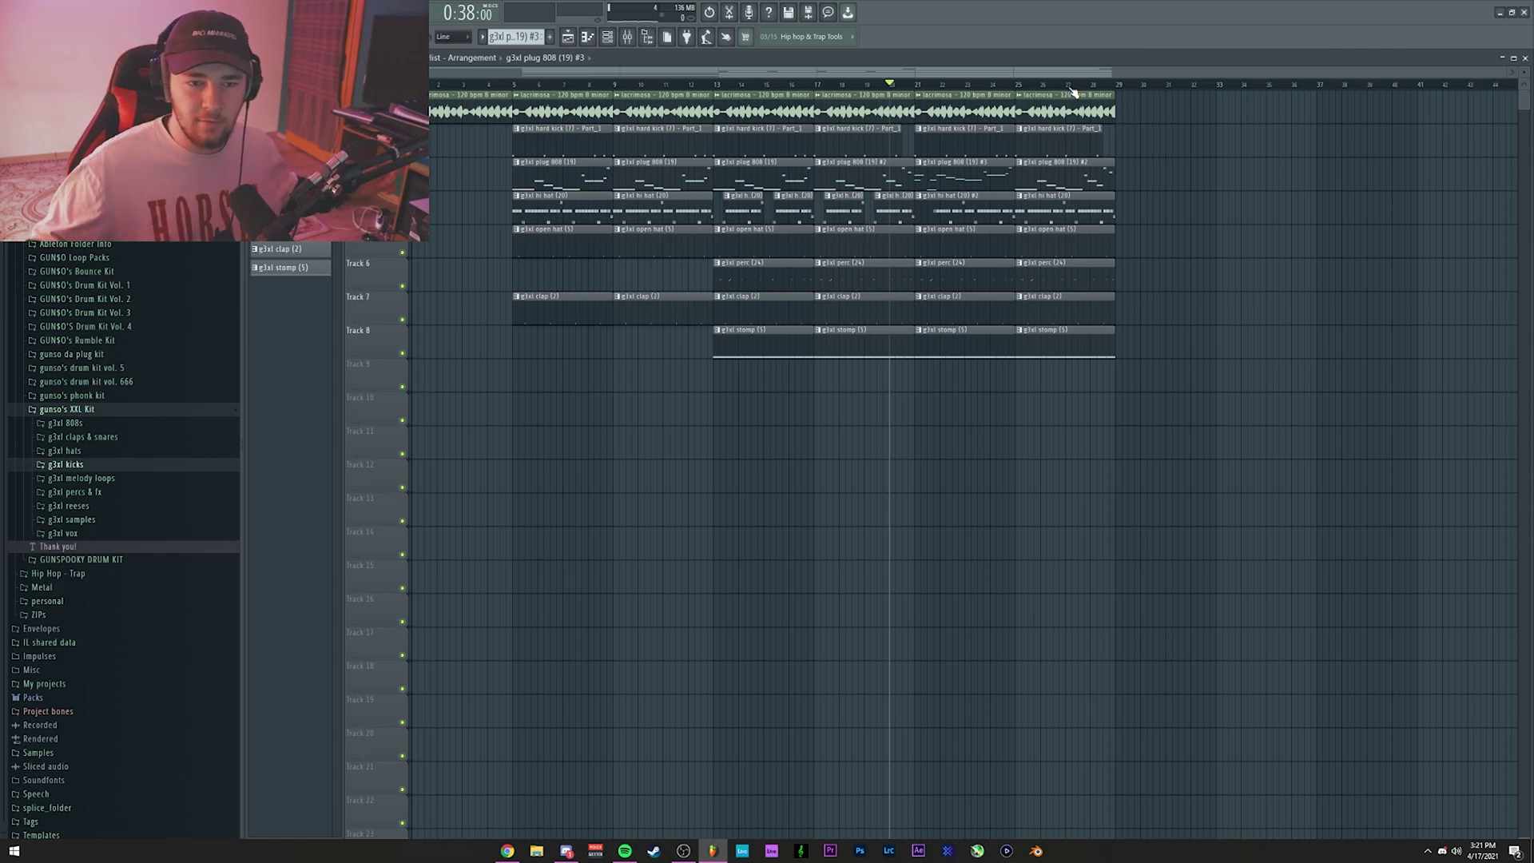
{"action": "left_click_drag", "start_coordinate": [1075, 94], "coordinate": [991, 105]}
{"action": "key", "text": "ctrl+b"}
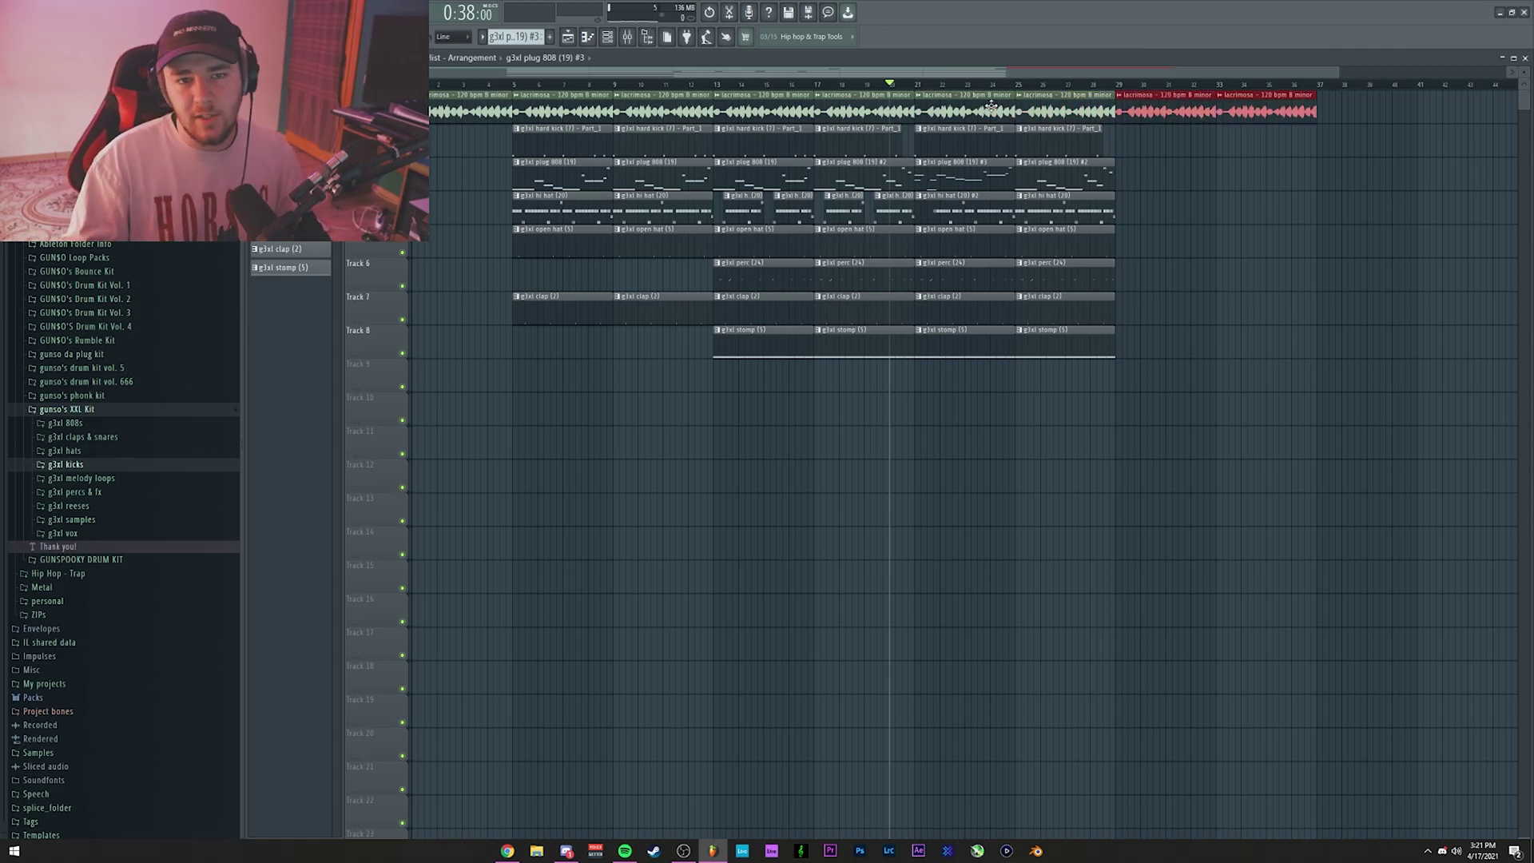
{"action": "left_click", "coordinate": [1122, 86]}
{"action": "scroll", "coordinate": [1182, 90], "scroll_direction": "down", "scroll_amount": 1}
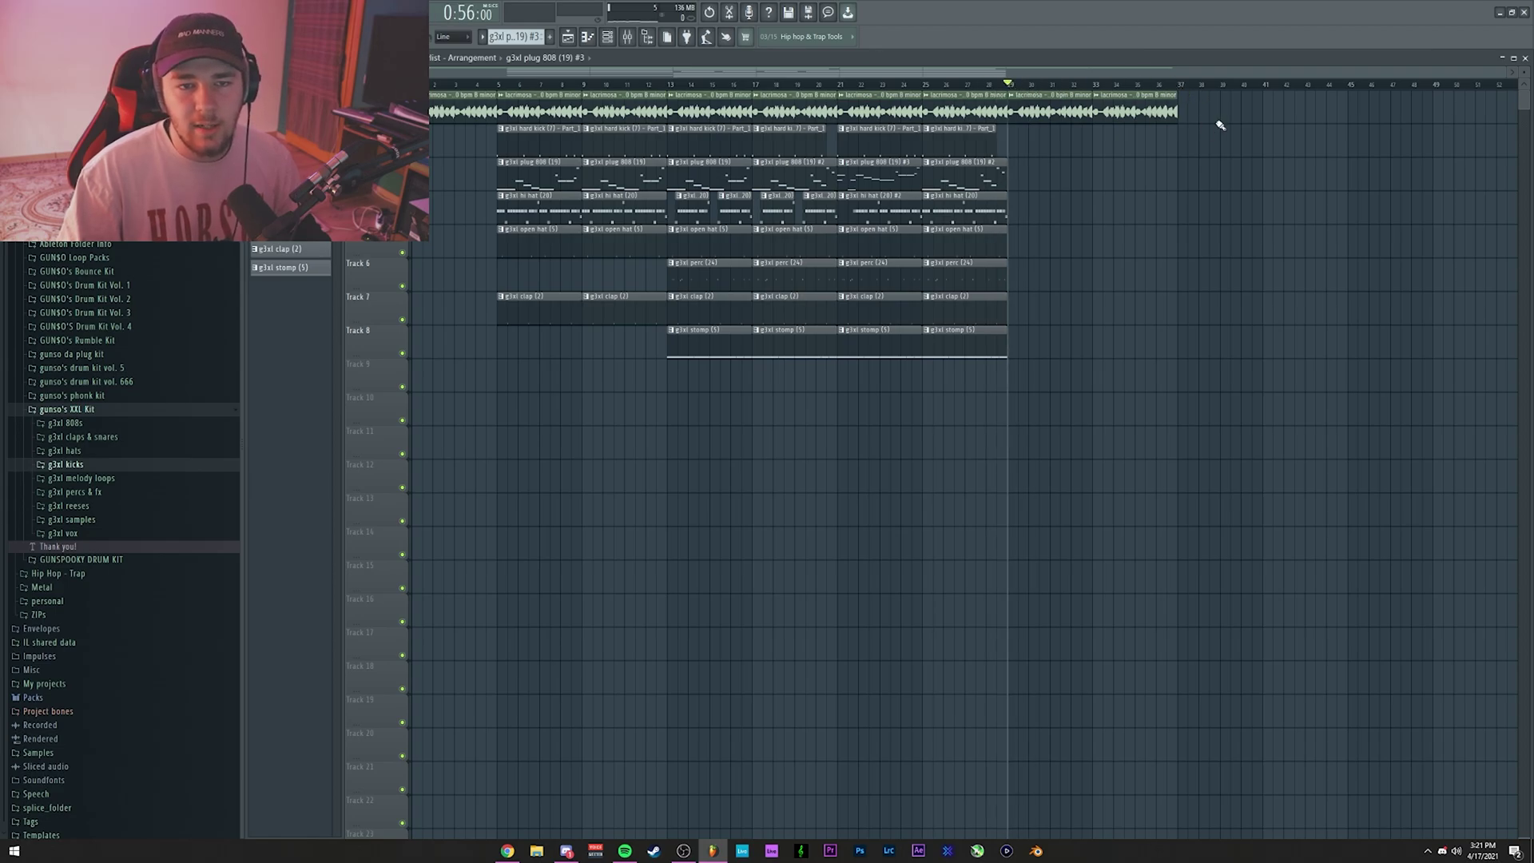
Select all clips from bar 5 up to bar 37 and duplicate the whole block after it.
{"action": "left_click_drag", "start_coordinate": [1222, 92], "coordinate": [505, 395]}
{"action": "key", "text": "ctrl+b"}
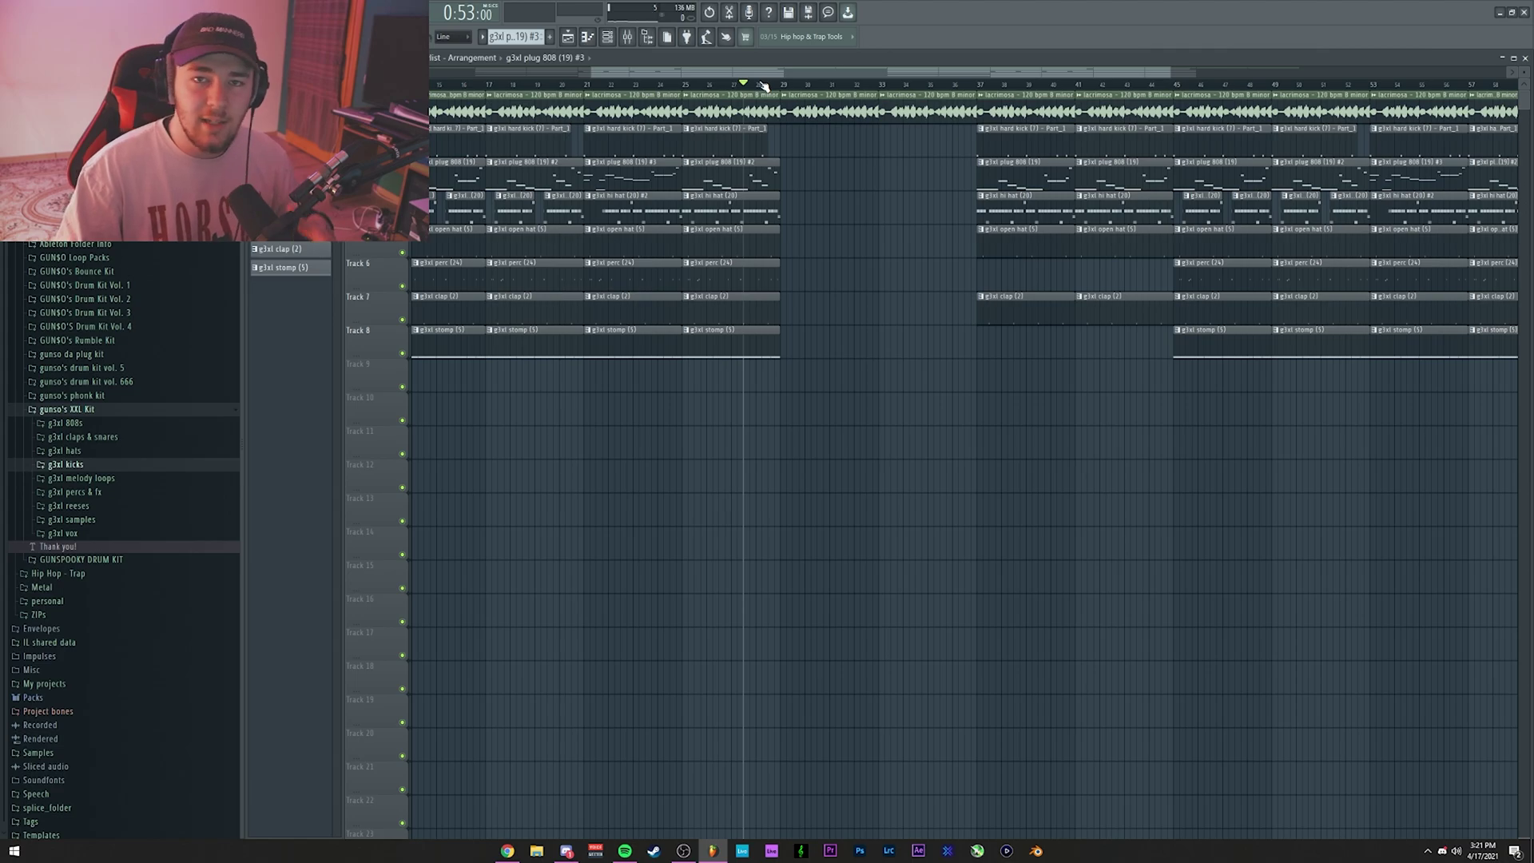
{"action": "scroll", "coordinate": [765, 86], "scroll_direction": "down", "scroll_amount": 2}
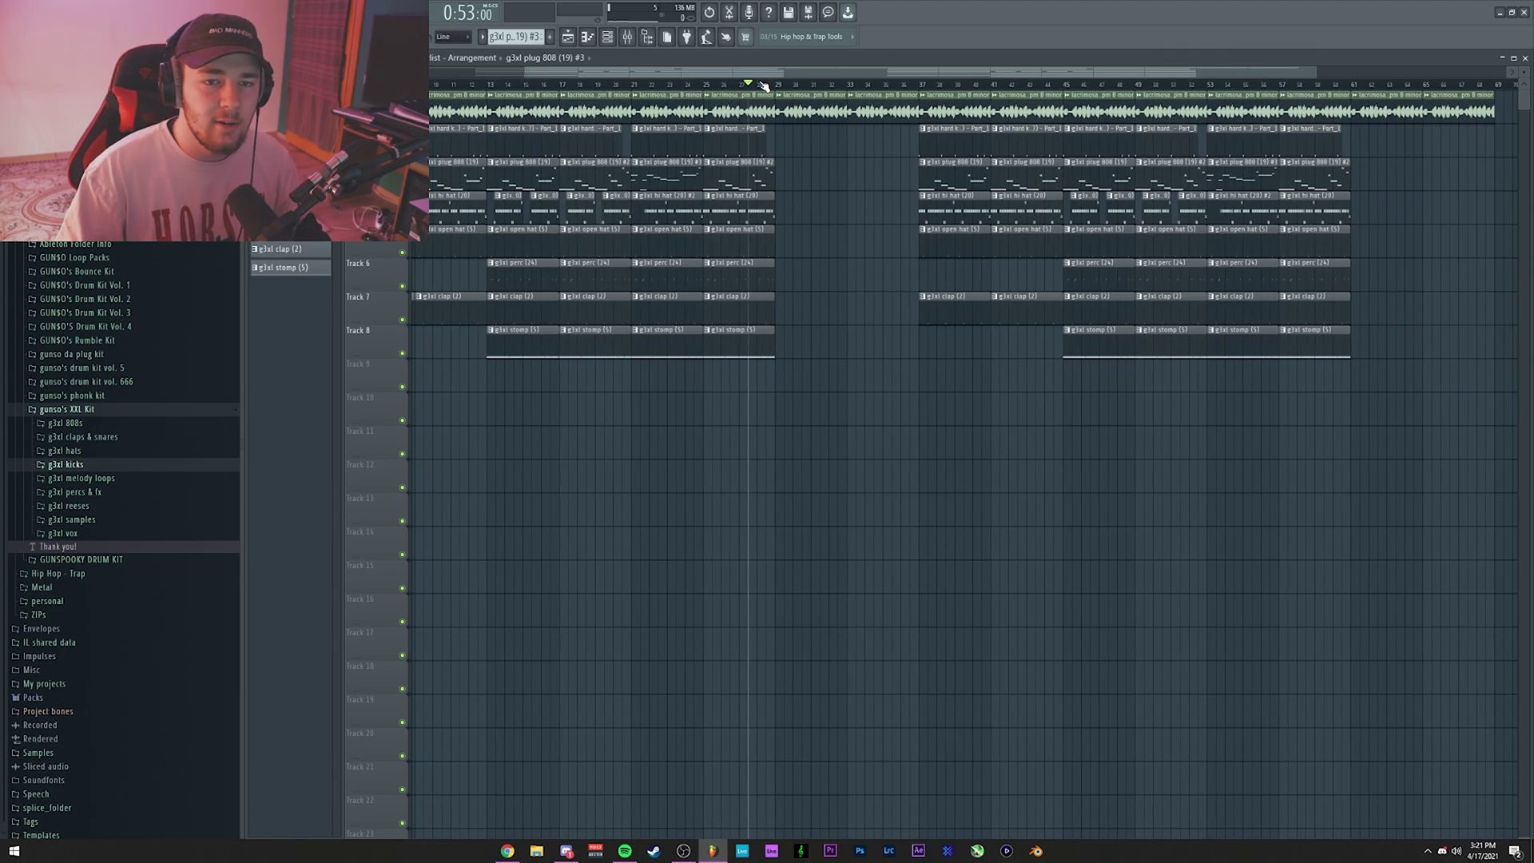
Copy the first 808 clip of the duplicated block to bar 29 and make it a unique pattern.
{"action": "left_click_drag", "start_coordinate": [954, 182], "coordinate": [806, 179]}
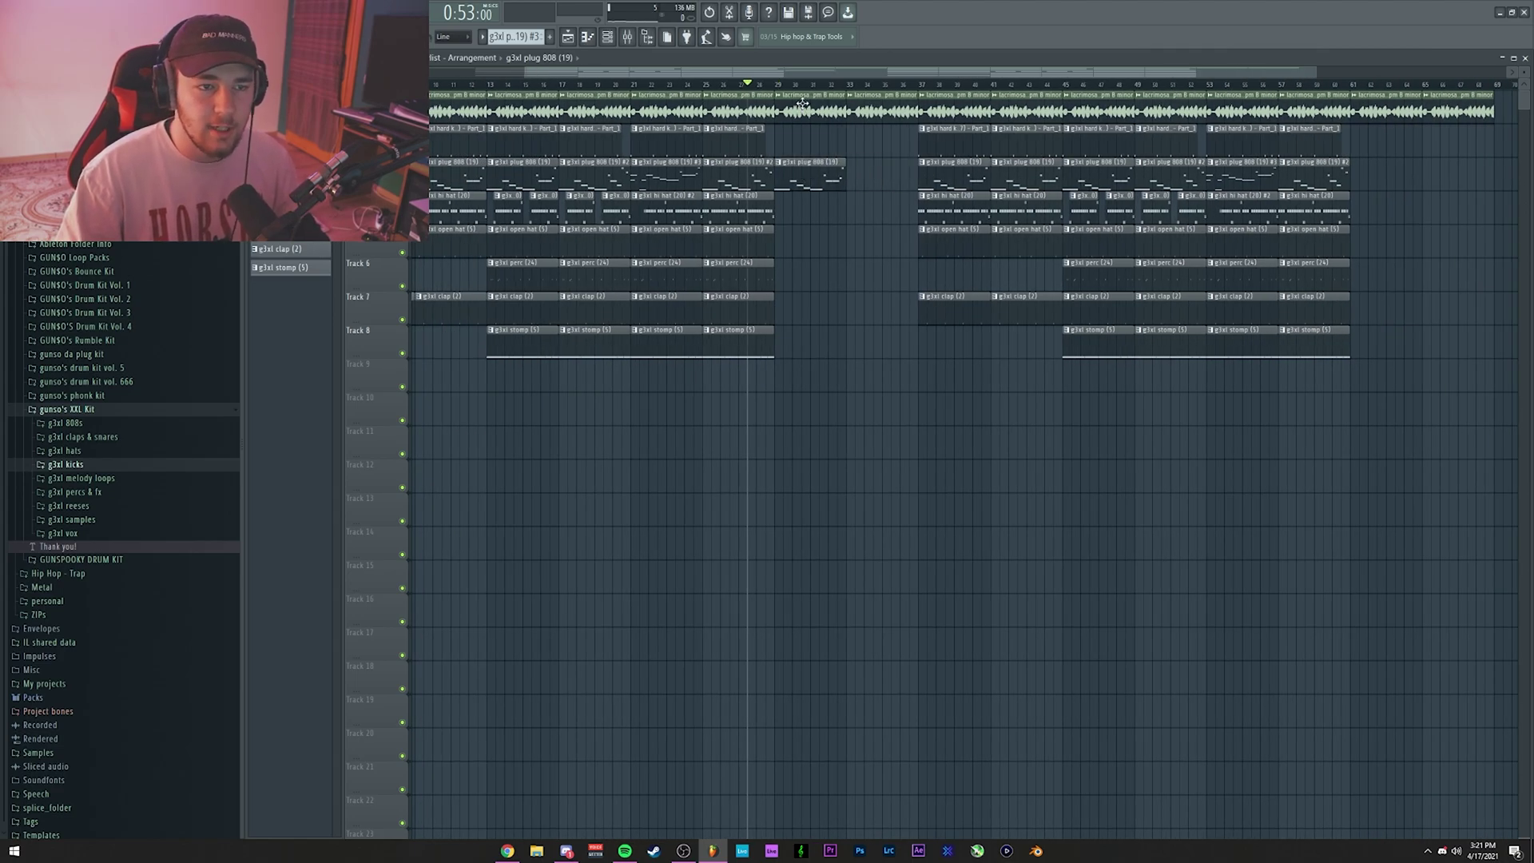
{"action": "scroll", "coordinate": [786, 86], "scroll_direction": "up", "scroll_amount": 3}
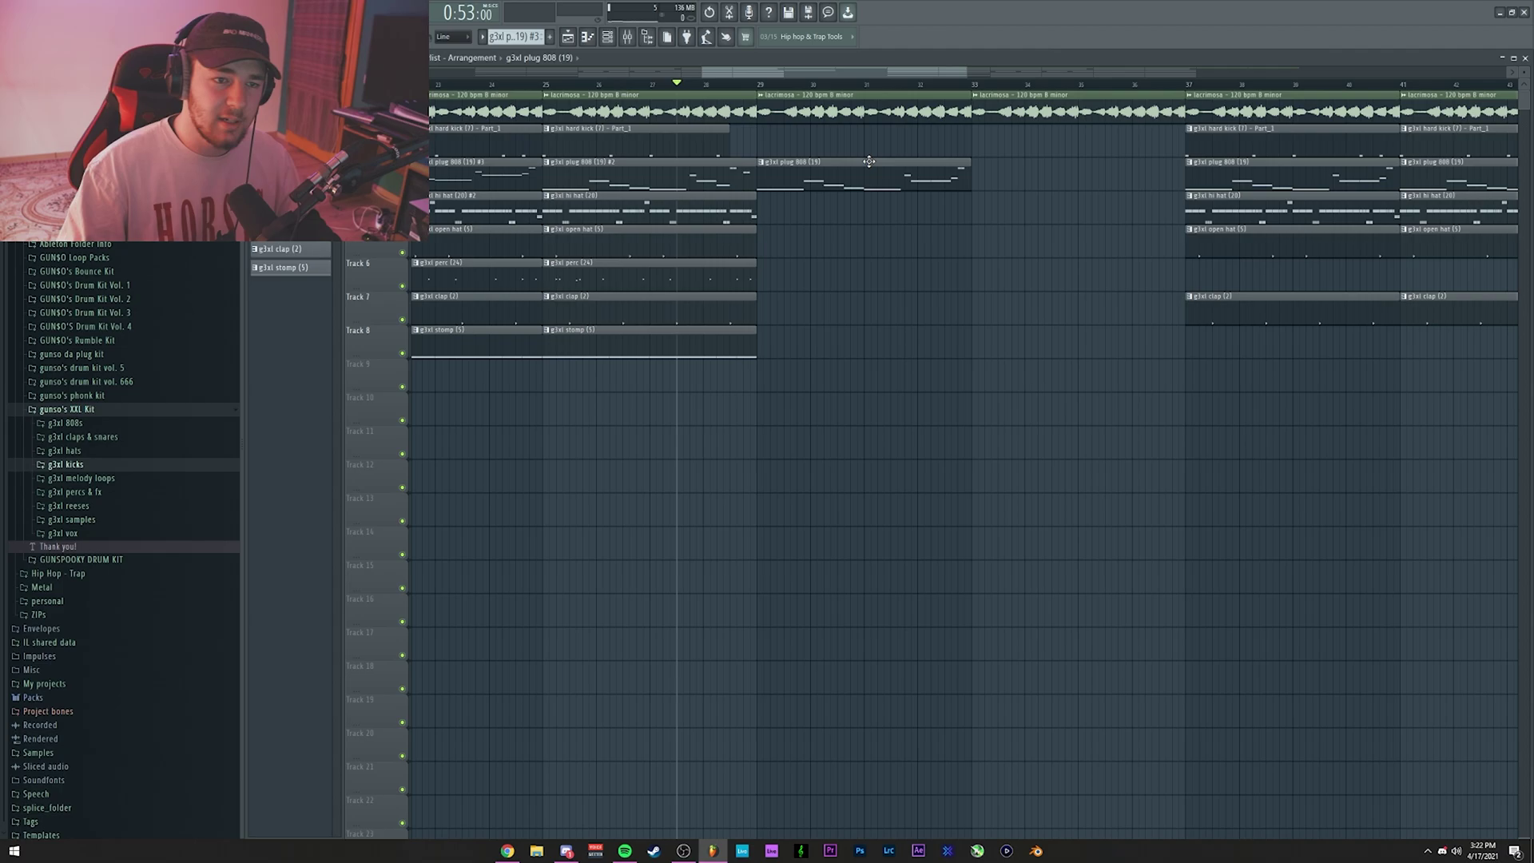
{"action": "left_click", "coordinate": [766, 164]}
{"action": "left_click", "coordinate": [799, 233]}
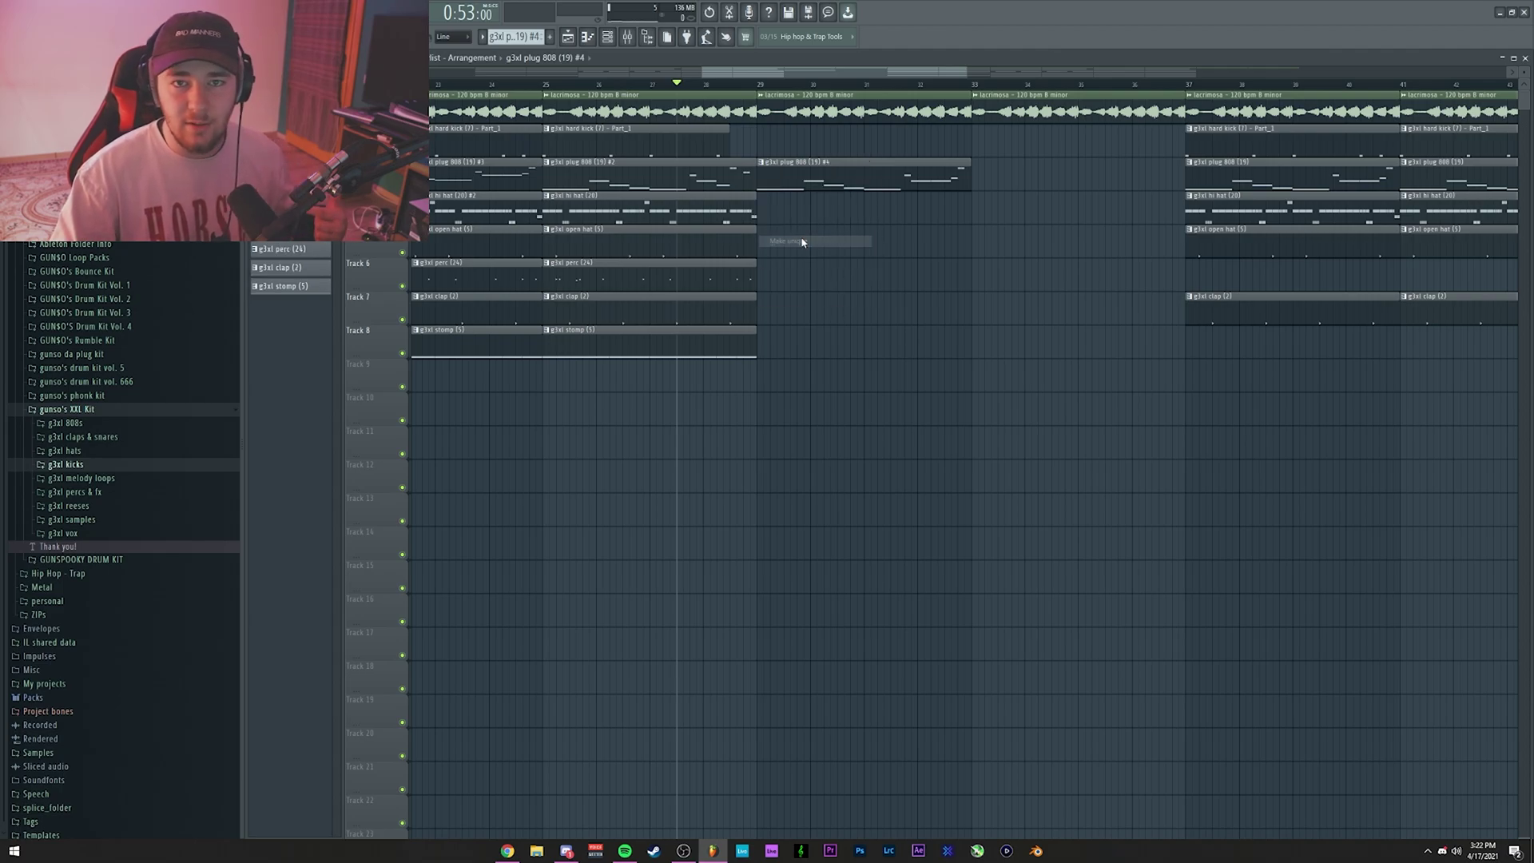
In the new 808 pattern, delete the second note and extend the opening note to fill its gap.
{"action": "double_click", "coordinate": [831, 184]}
{"action": "left_click_drag", "start_coordinate": [595, 193], "coordinate": [479, 203]}
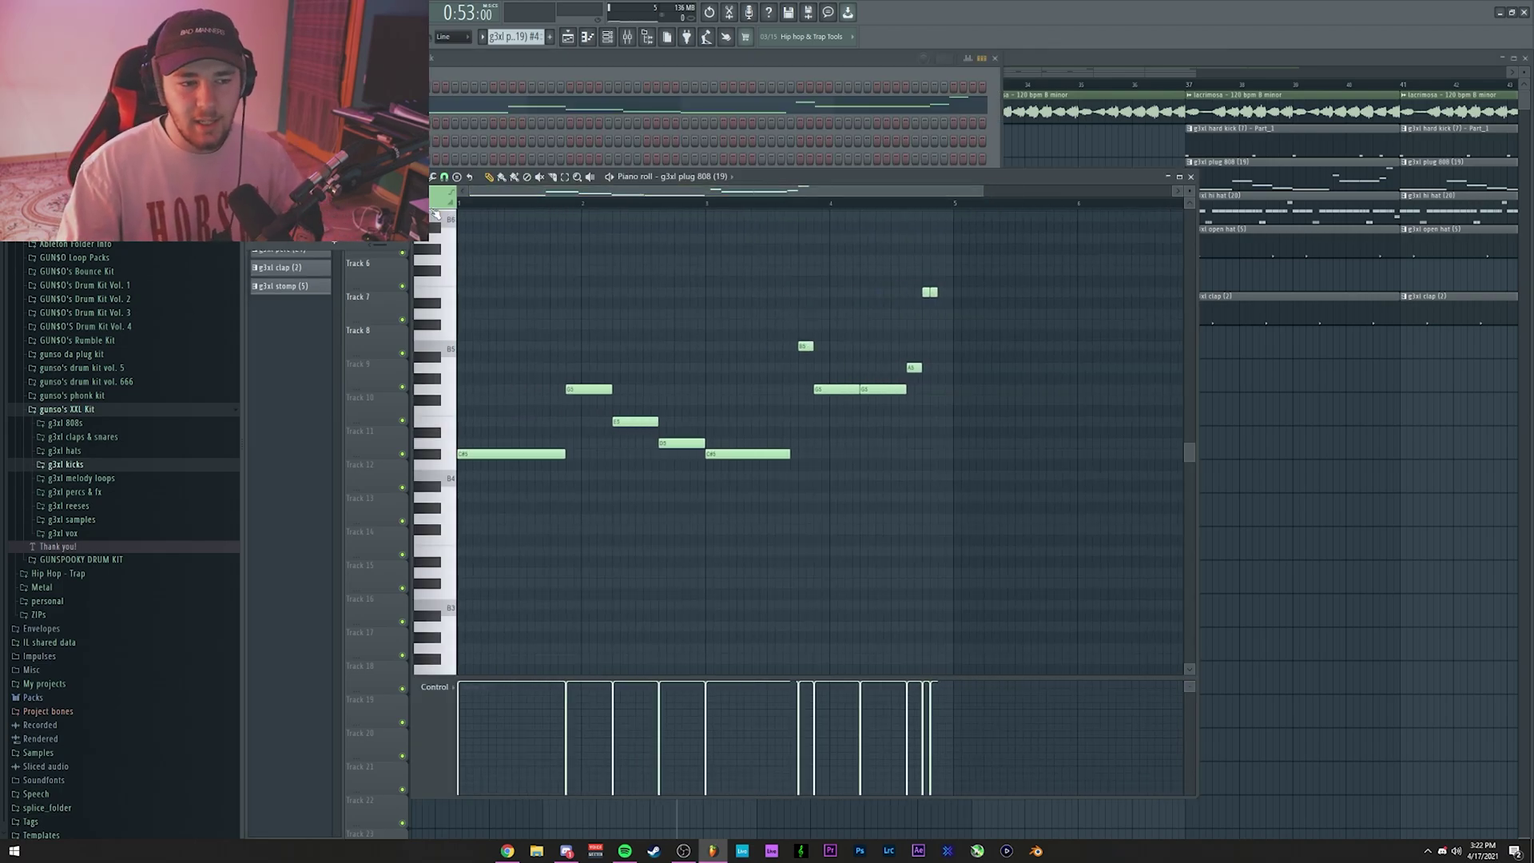
{"action": "right_click", "coordinate": [591, 389]}
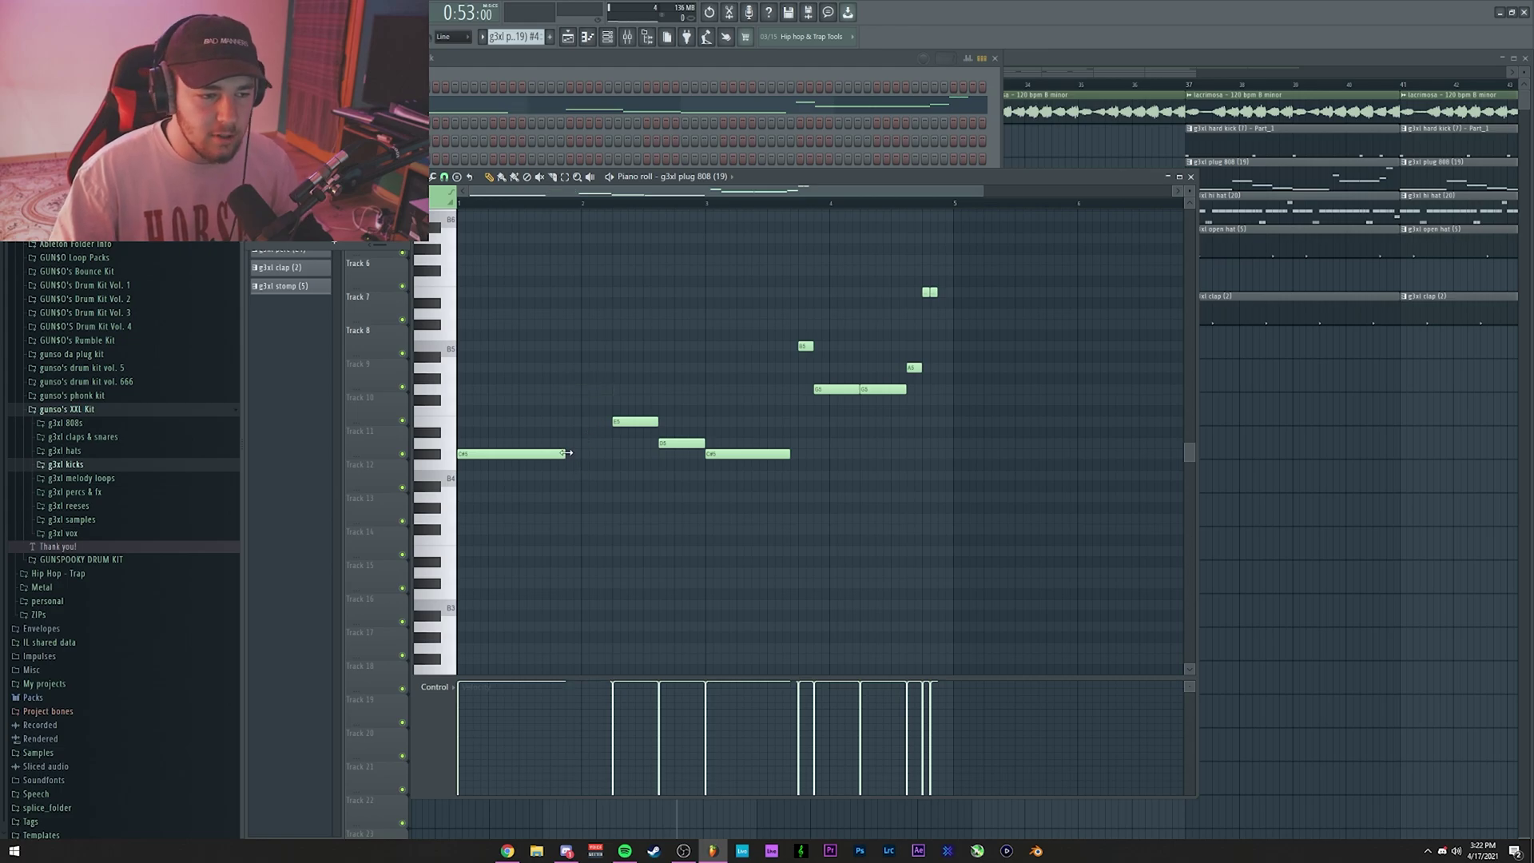
{"action": "left_click_drag", "start_coordinate": [565, 453], "coordinate": [609, 458]}
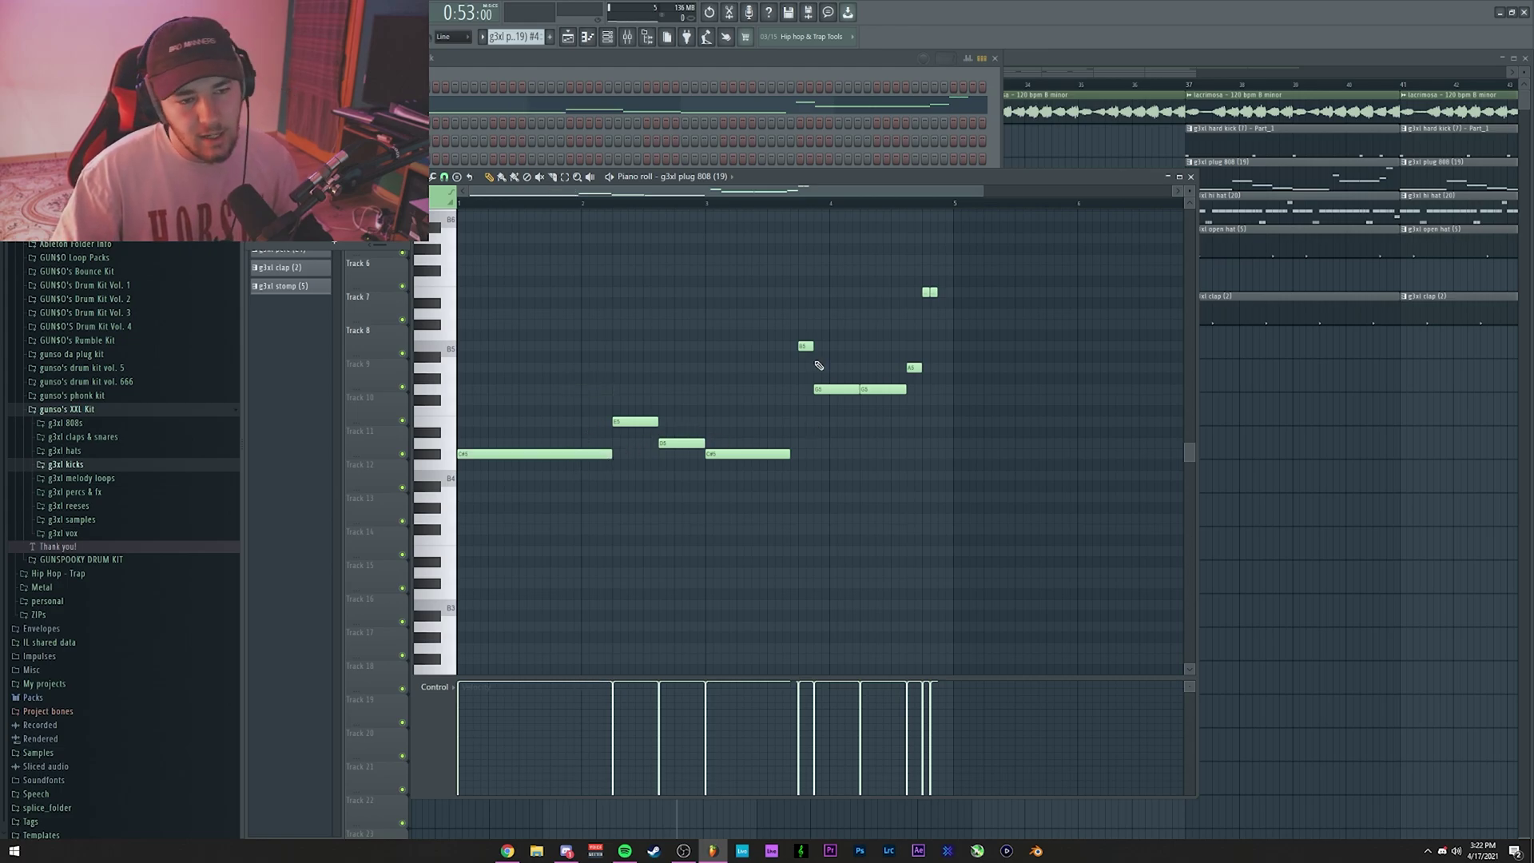
Thin bars 3 and 4 of the 808 pattern to a lengthened bar 3 note, one higher note, and a copy of bar 2's first note.
{"action": "right_click", "coordinate": [806, 345]}
{"action": "right_click", "coordinate": [832, 389]}
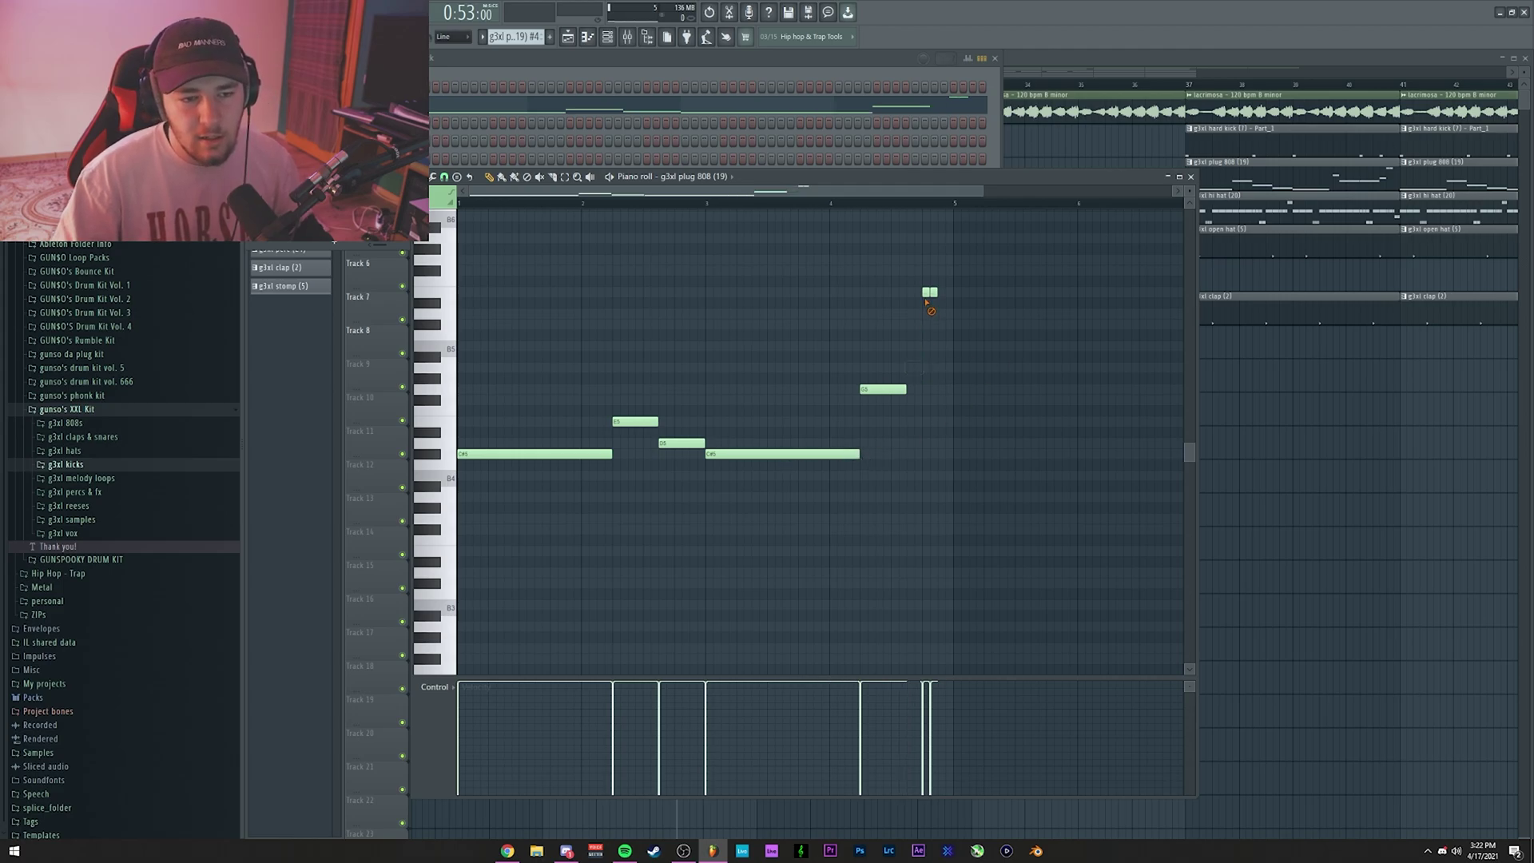
{"action": "right_click", "coordinate": [928, 296]}
{"action": "left_click_drag", "start_coordinate": [633, 421], "coordinate": [928, 410]}
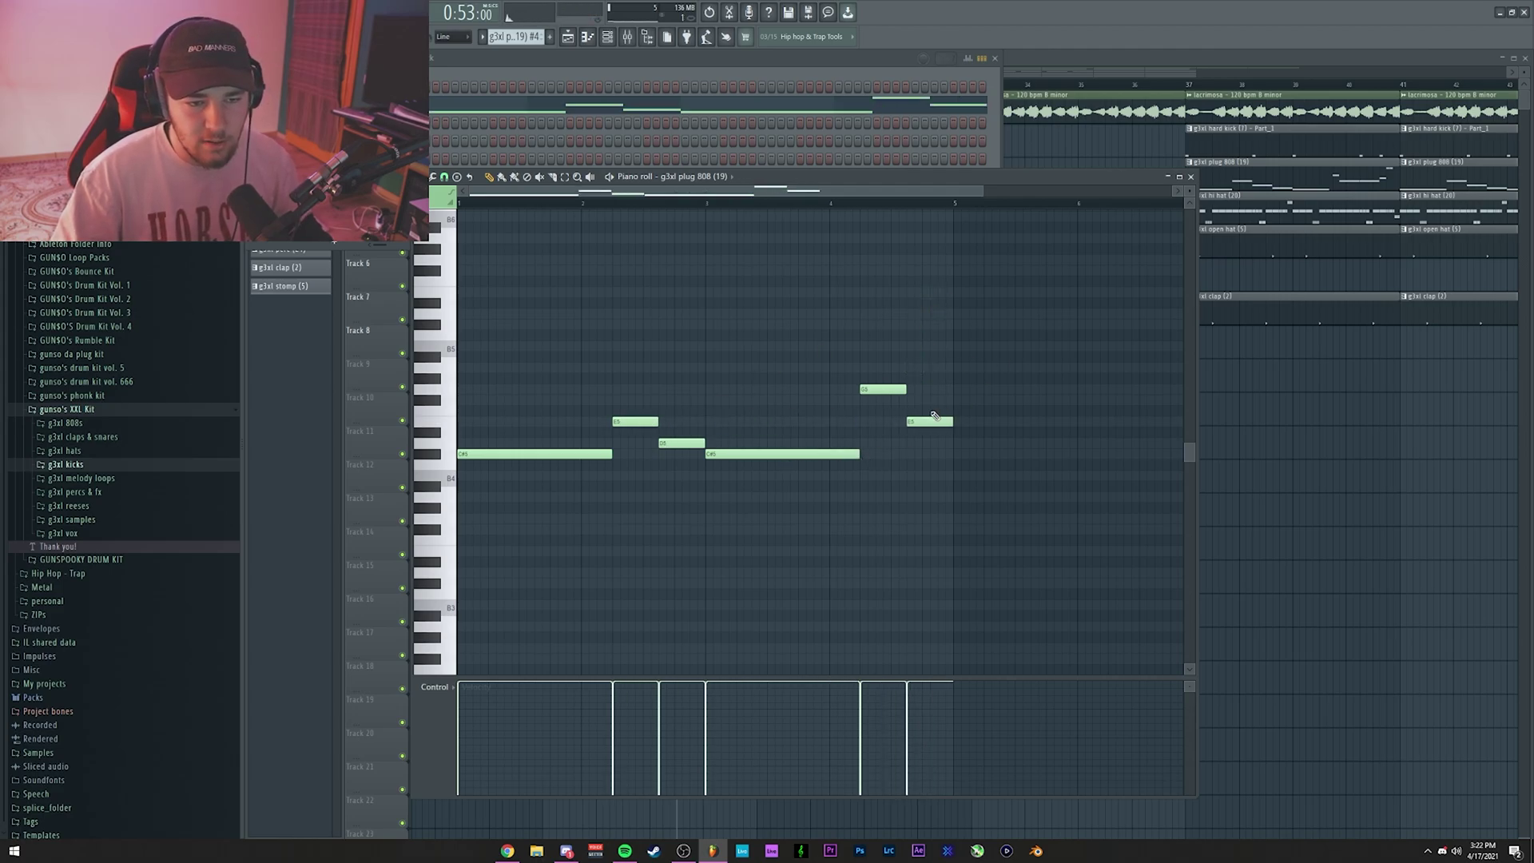
Play bars 29 to 33 with the original and the simplified 808 clips soloed in turn to compare them.
{"action": "right_click", "coordinate": [1051, 147]}
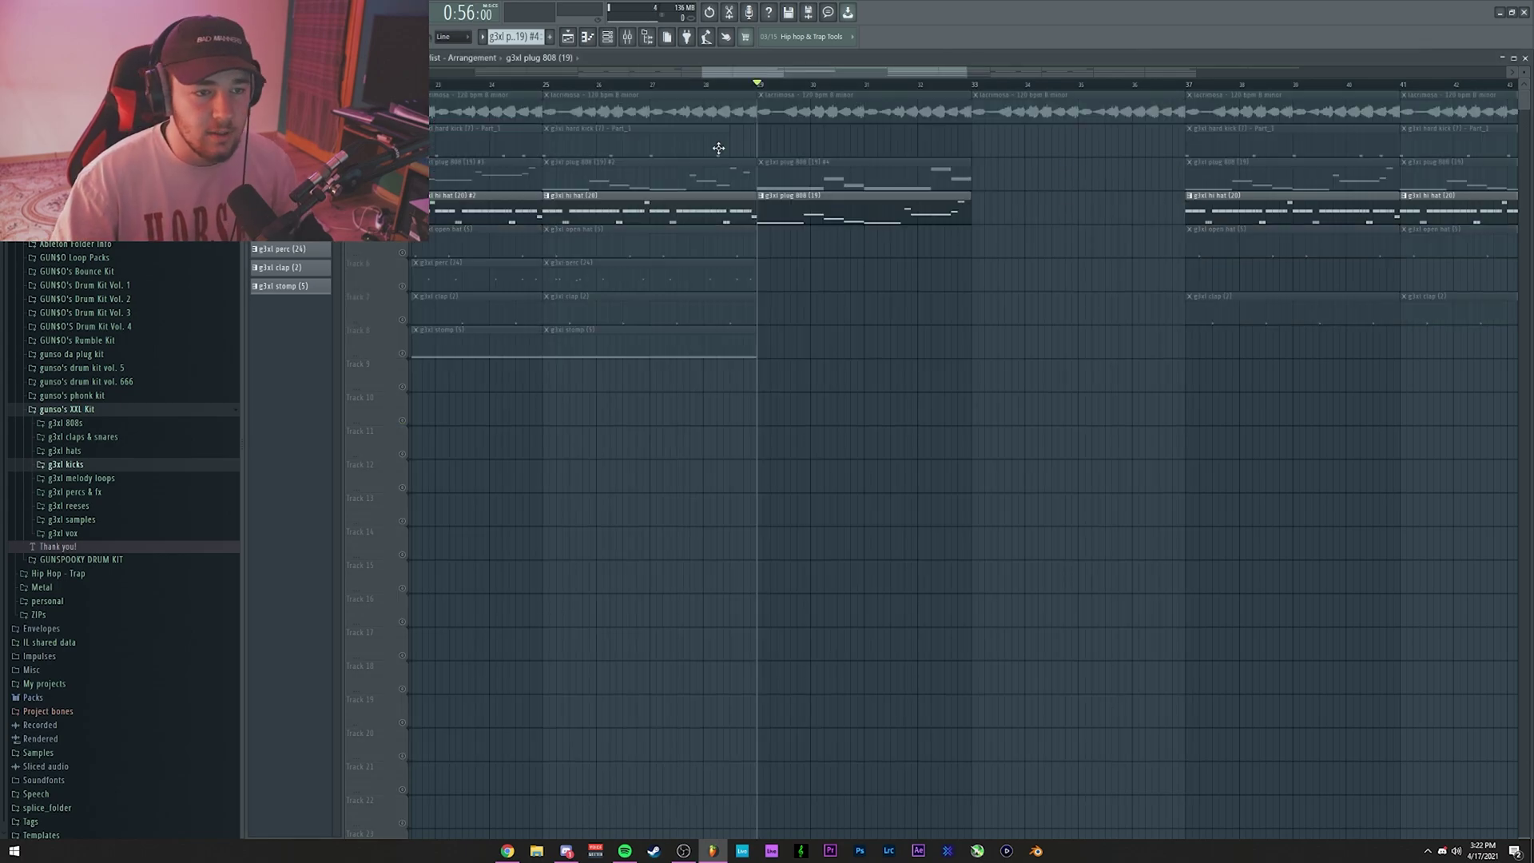
{"action": "key", "text": "space"}
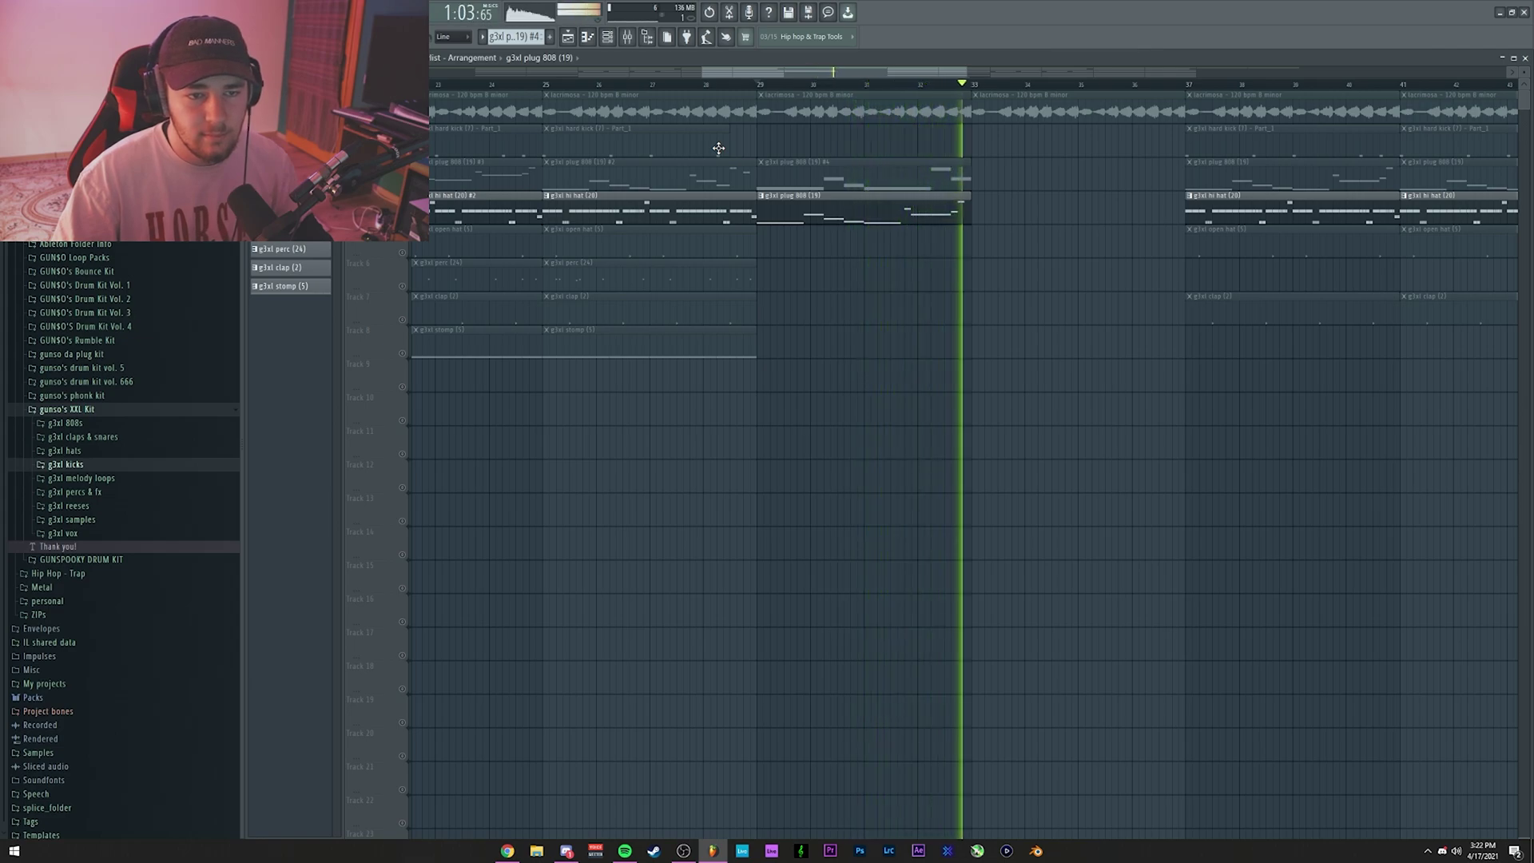
{"action": "key", "text": "space"}
{"action": "key", "text": "space"}
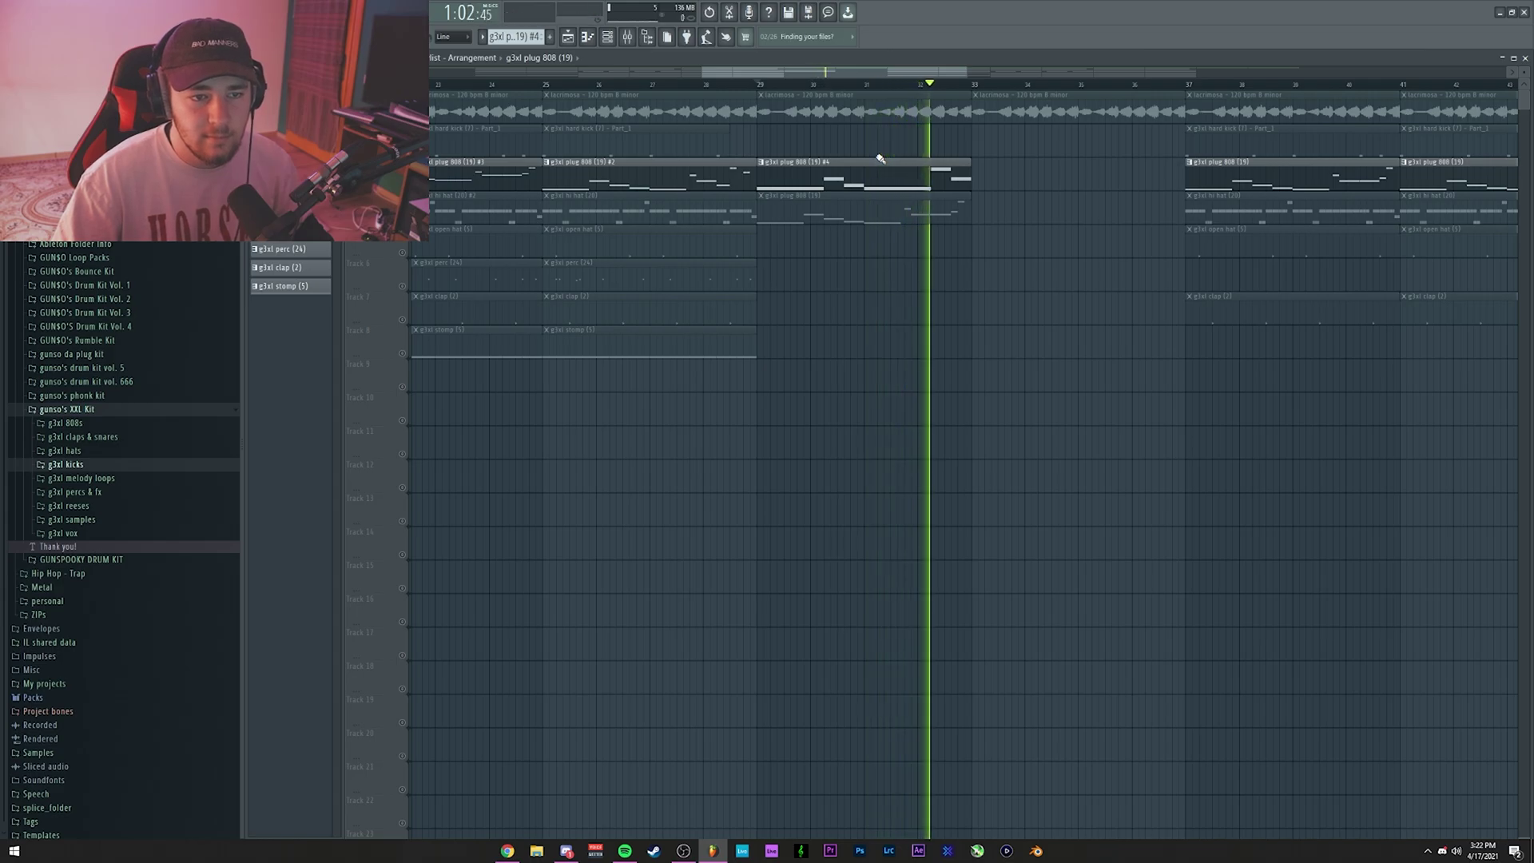
Duplicate the simplified 808 clip to bar 33 and unsolo its track.
{"action": "left_click_drag", "start_coordinate": [987, 173], "coordinate": [958, 181]}
{"action": "key", "text": "space"}
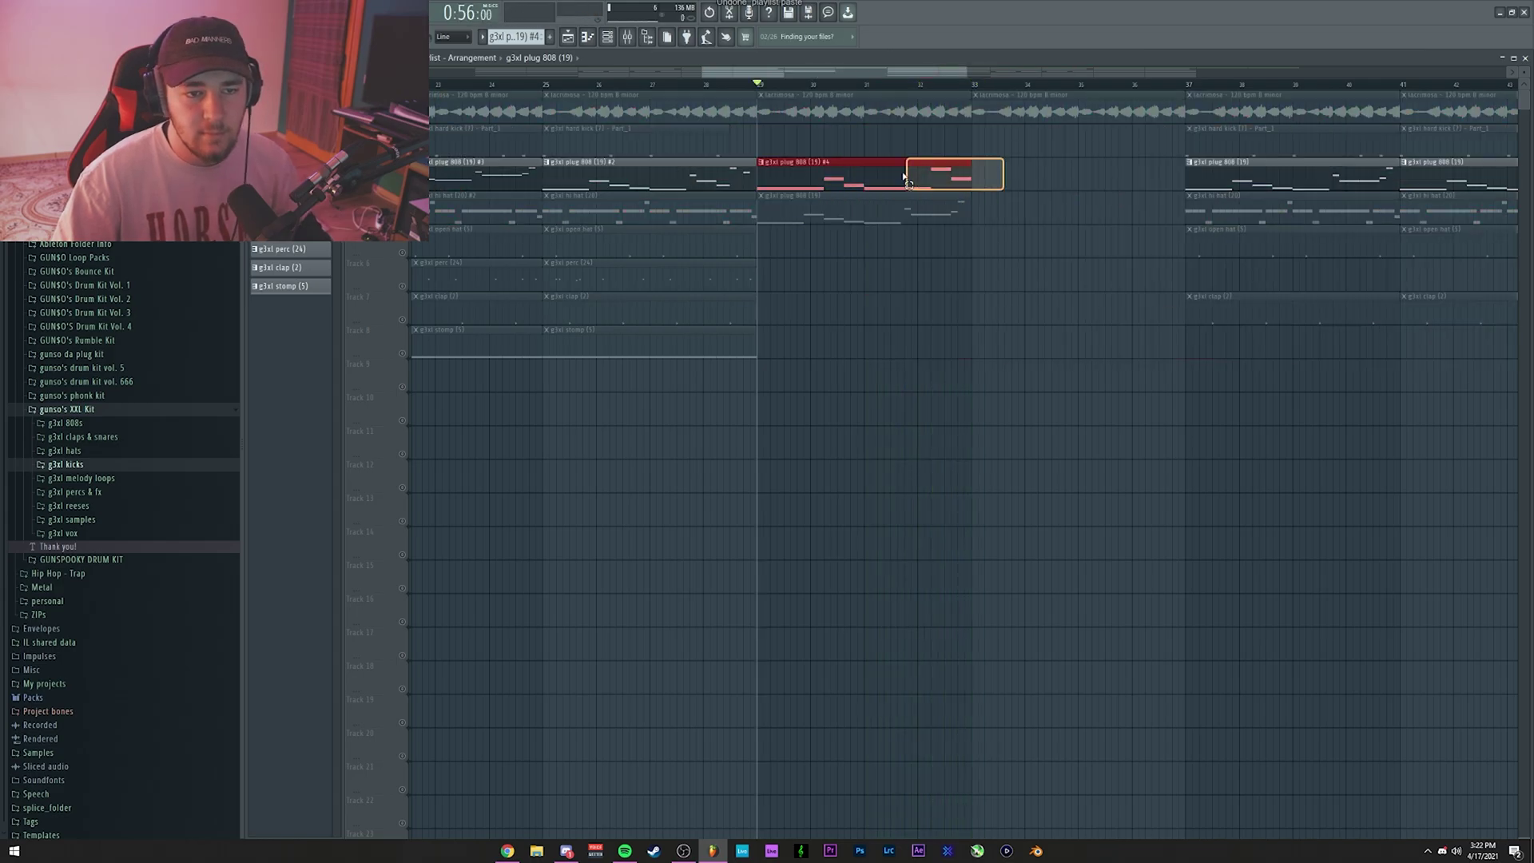
{"action": "key", "text": "ctrl+b"}
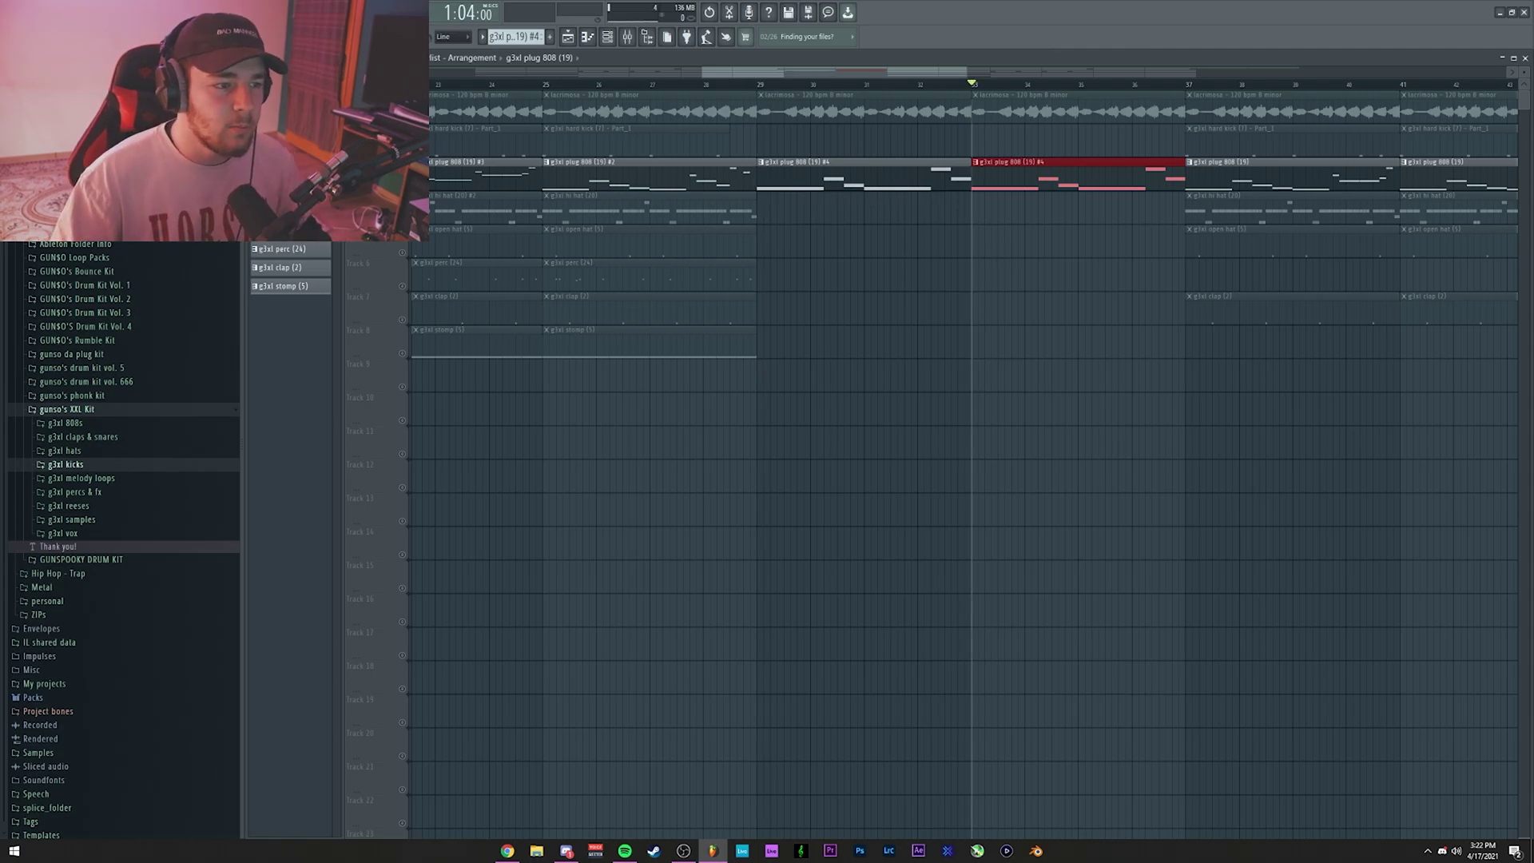
{"action": "right_click", "coordinate": [402, 185]}
{"action": "scroll", "coordinate": [963, 88], "scroll_direction": "down", "scroll_amount": 3}
{"action": "left_click", "coordinate": [961, 83], "text": "ctrl"}
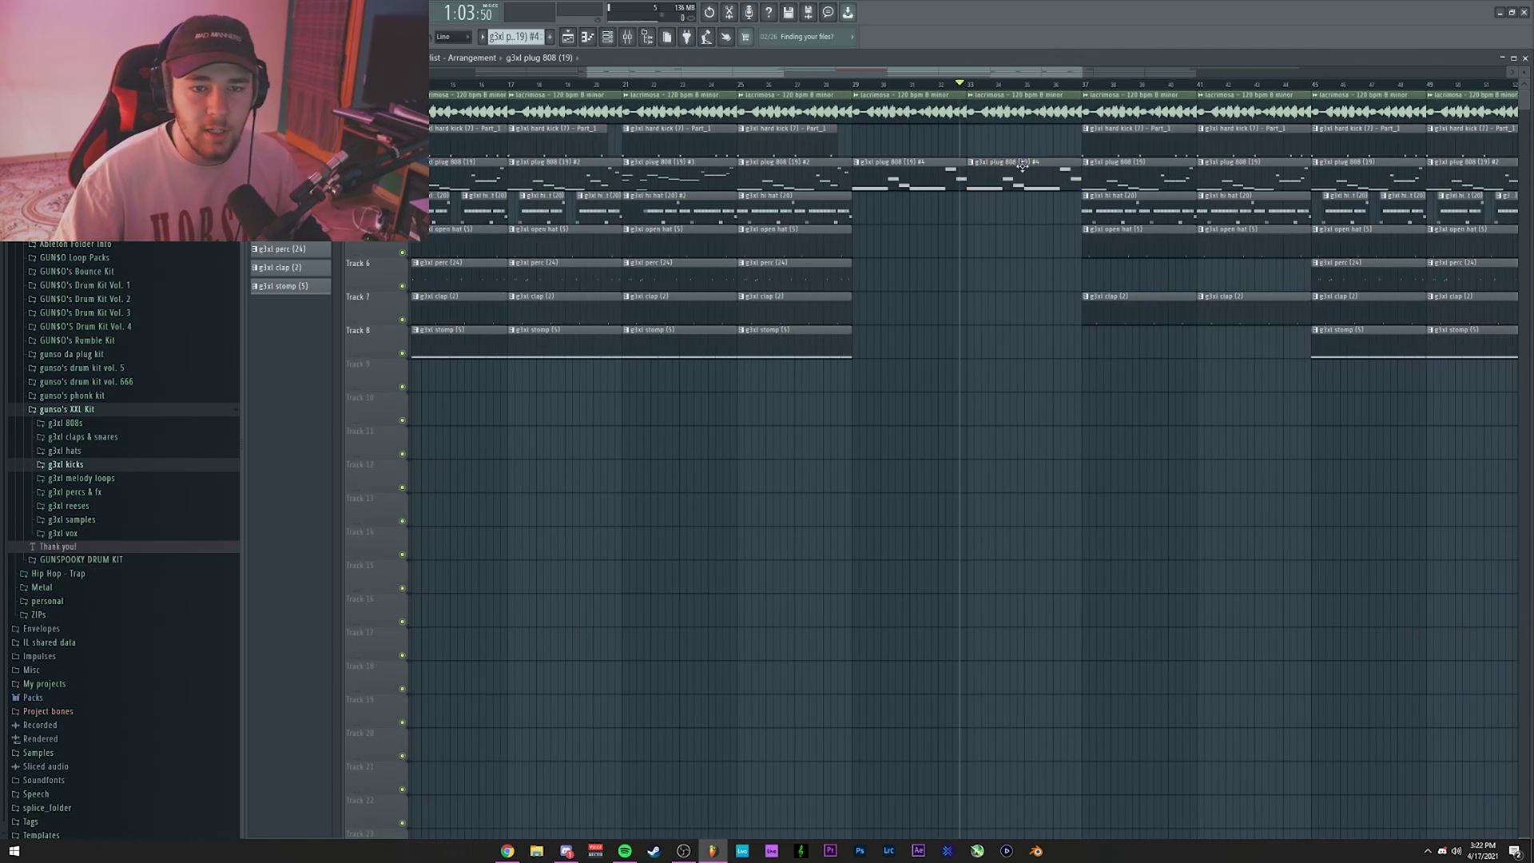
Copy the hi-hat clip from bar 37 to bar 33 and make it a unique pattern.
{"action": "left_click_drag", "start_coordinate": [1113, 219], "coordinate": [999, 224]}
{"action": "left_click", "coordinate": [971, 196]}
{"action": "left_click", "coordinate": [994, 274]}
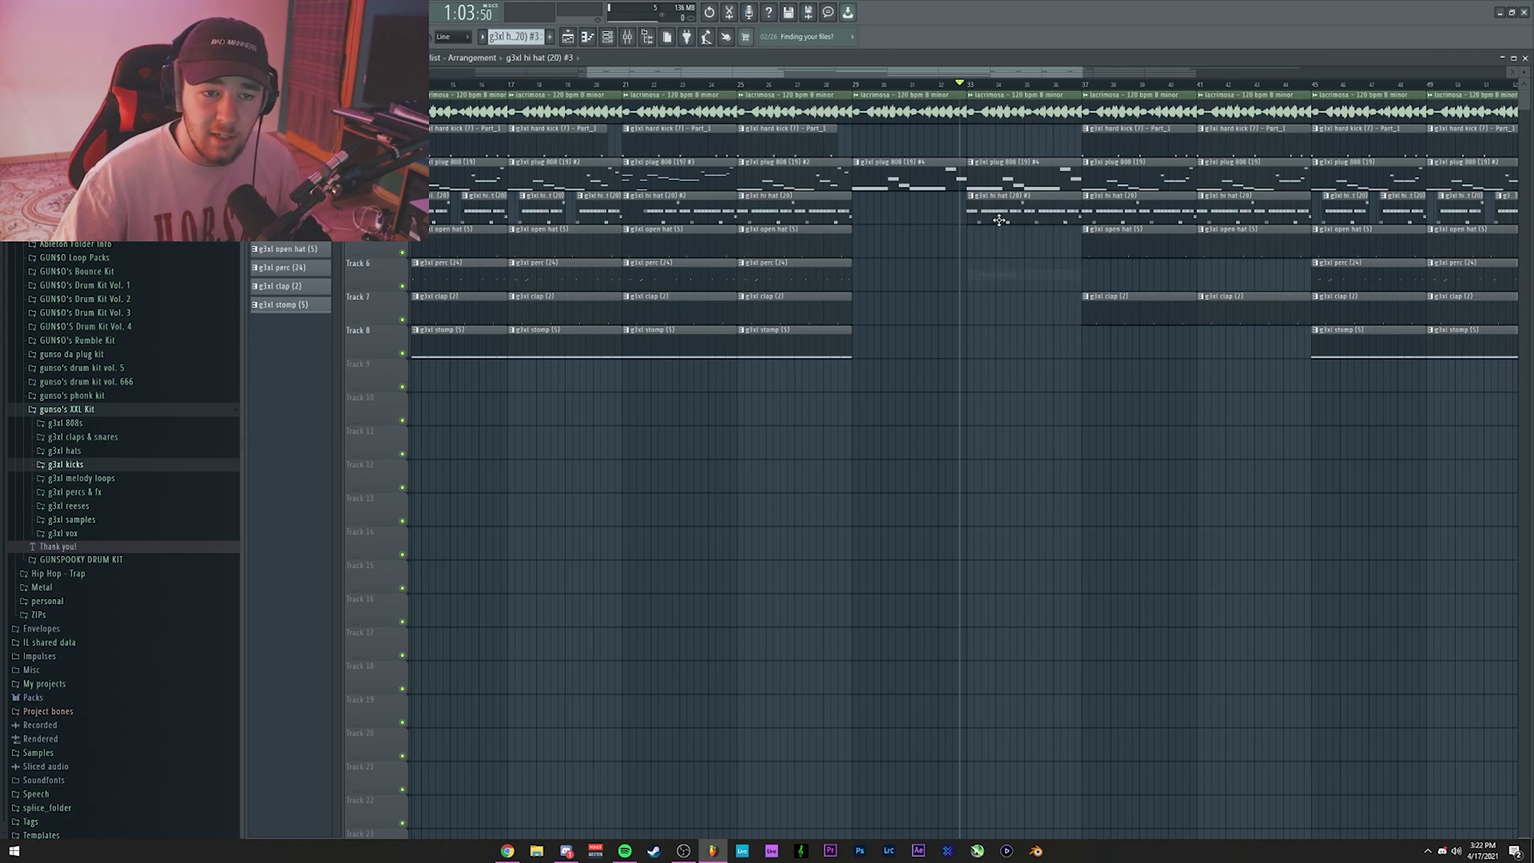
Ramp the note velocities up from nearly zero over the new hi-hat pattern's first two bars and play the section.
{"action": "double_click", "coordinate": [999, 221]}
{"action": "left_click_drag", "start_coordinate": [832, 177], "coordinate": [918, 94]}
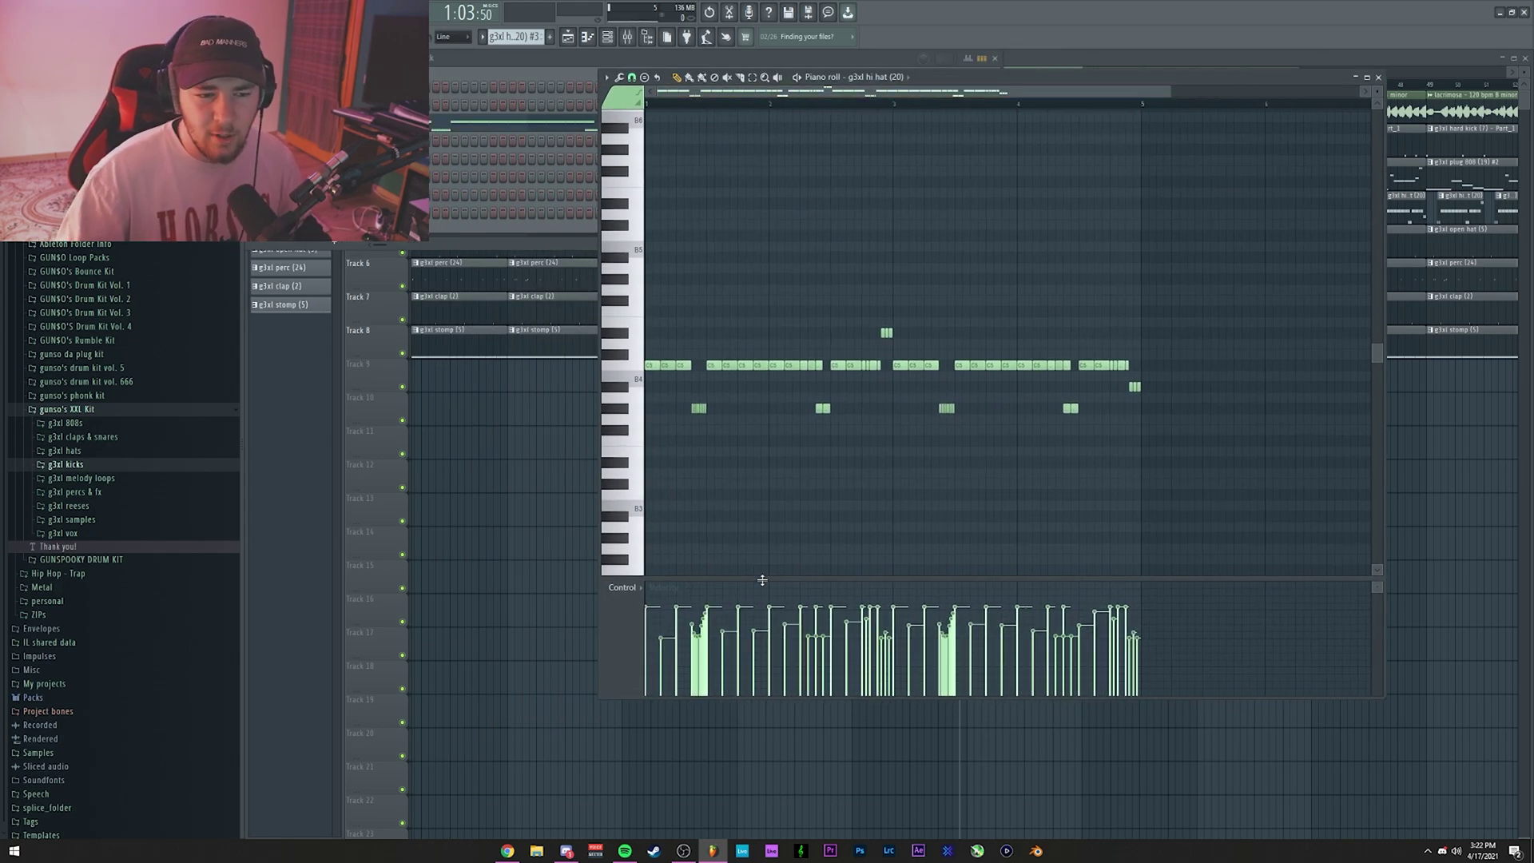
{"action": "left_click_drag", "start_coordinate": [894, 319], "coordinate": [647, 438]}
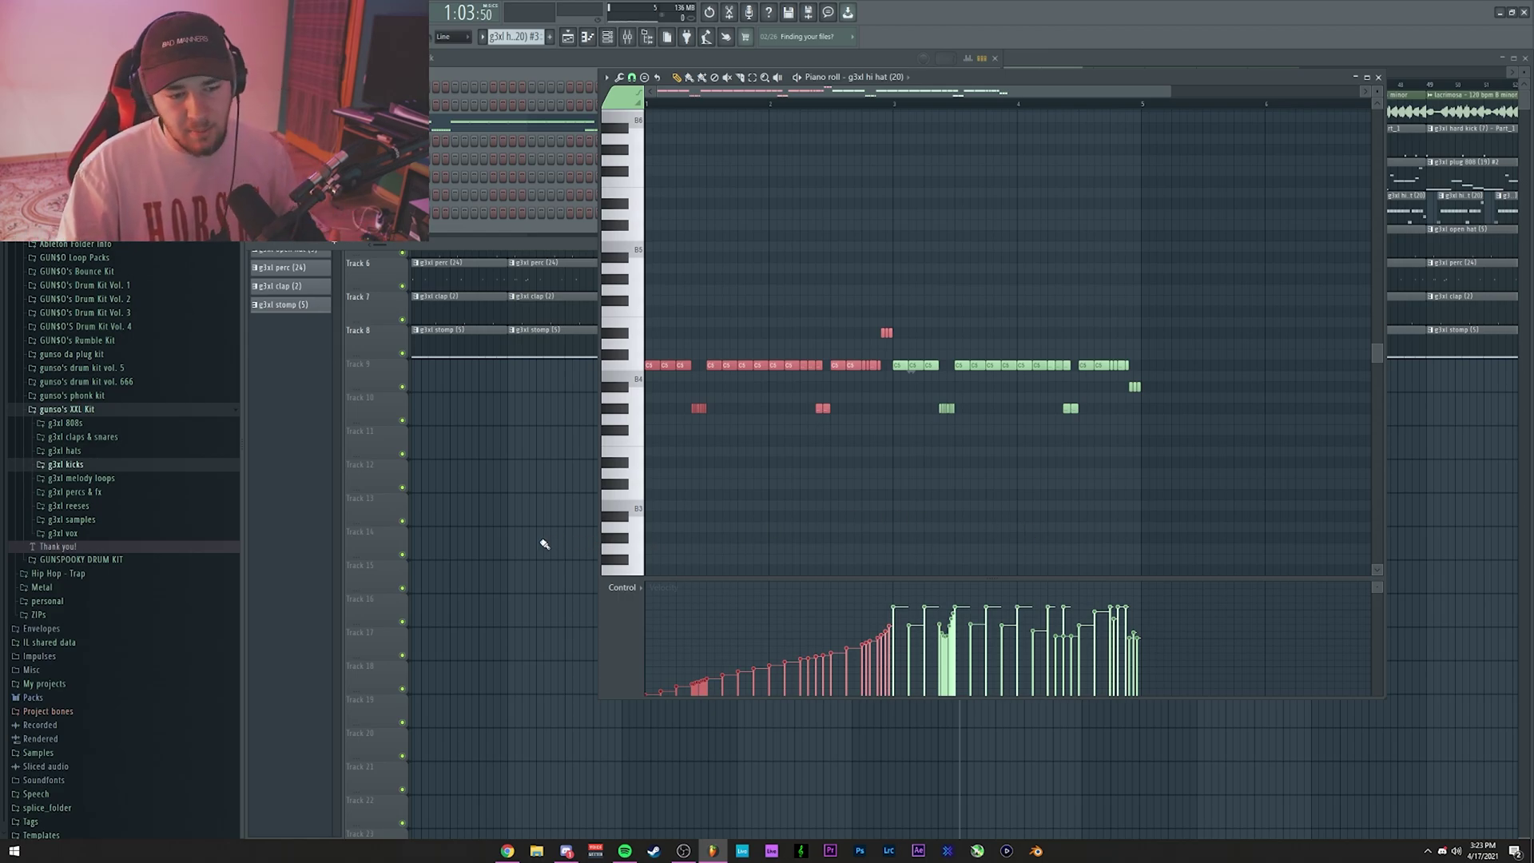
{"action": "key", "text": "ctrl+d"}
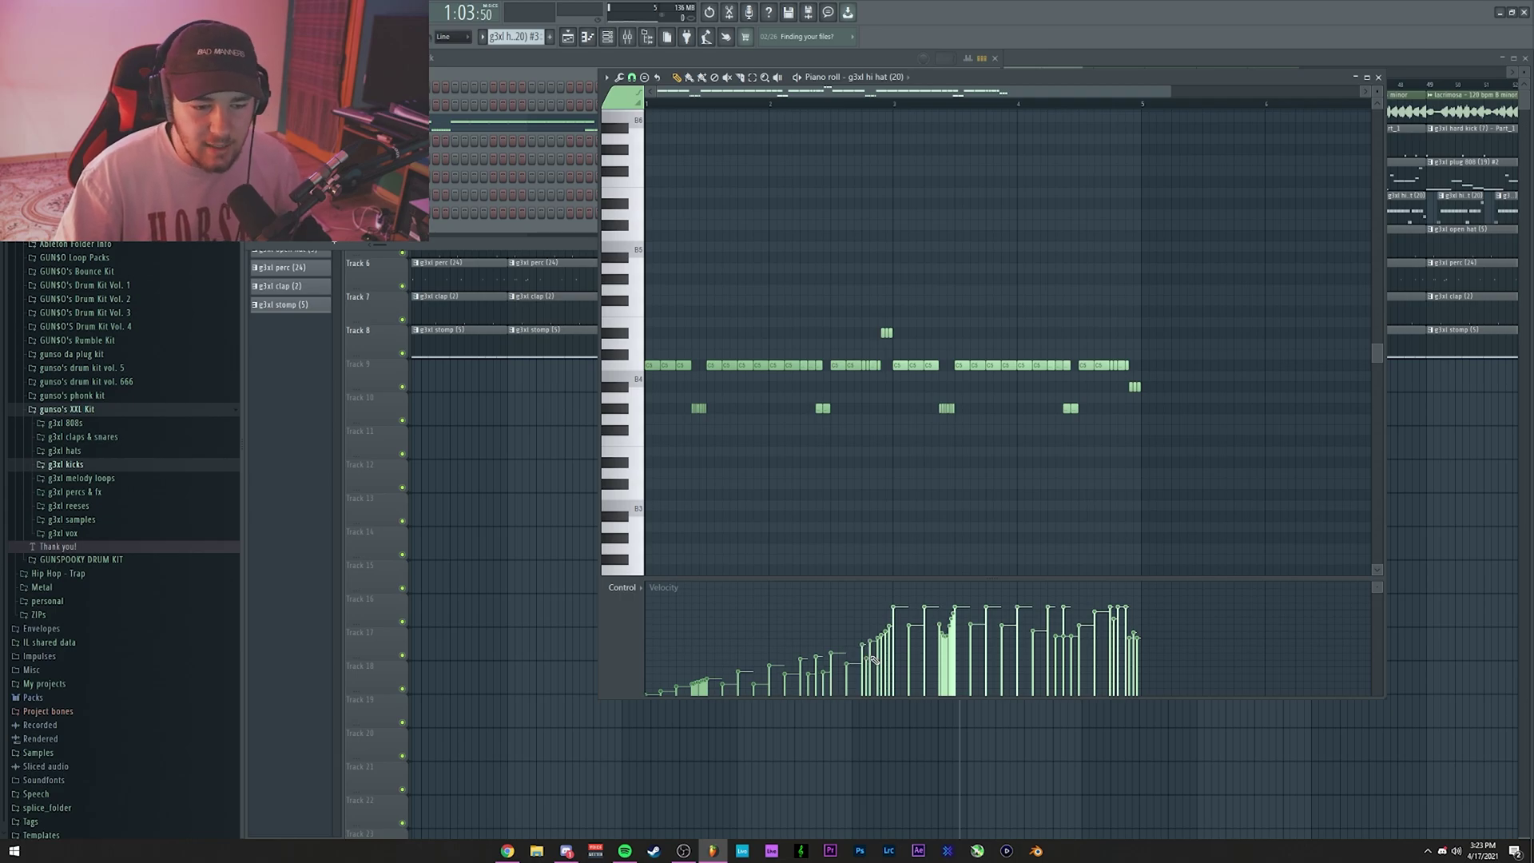
{"action": "right_click", "coordinate": [477, 571]}
{"action": "key", "text": "space"}
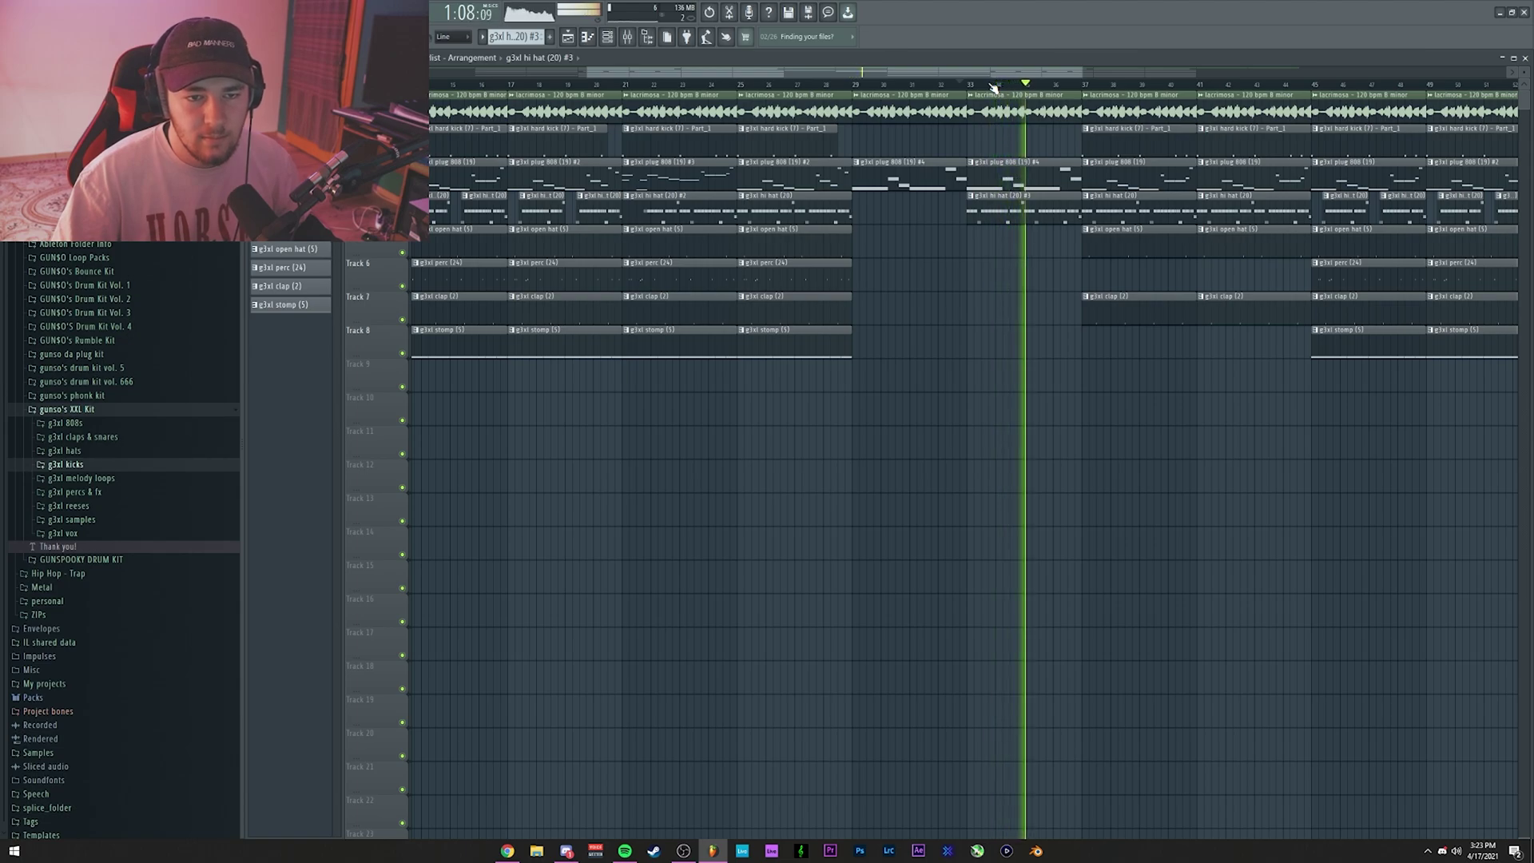
Add open hat and clap clips at bar 33, trimming their starts to a quarter and halfway into bar 36.
{"action": "scroll", "coordinate": [1048, 85], "scroll_direction": "up", "scroll_amount": 5}
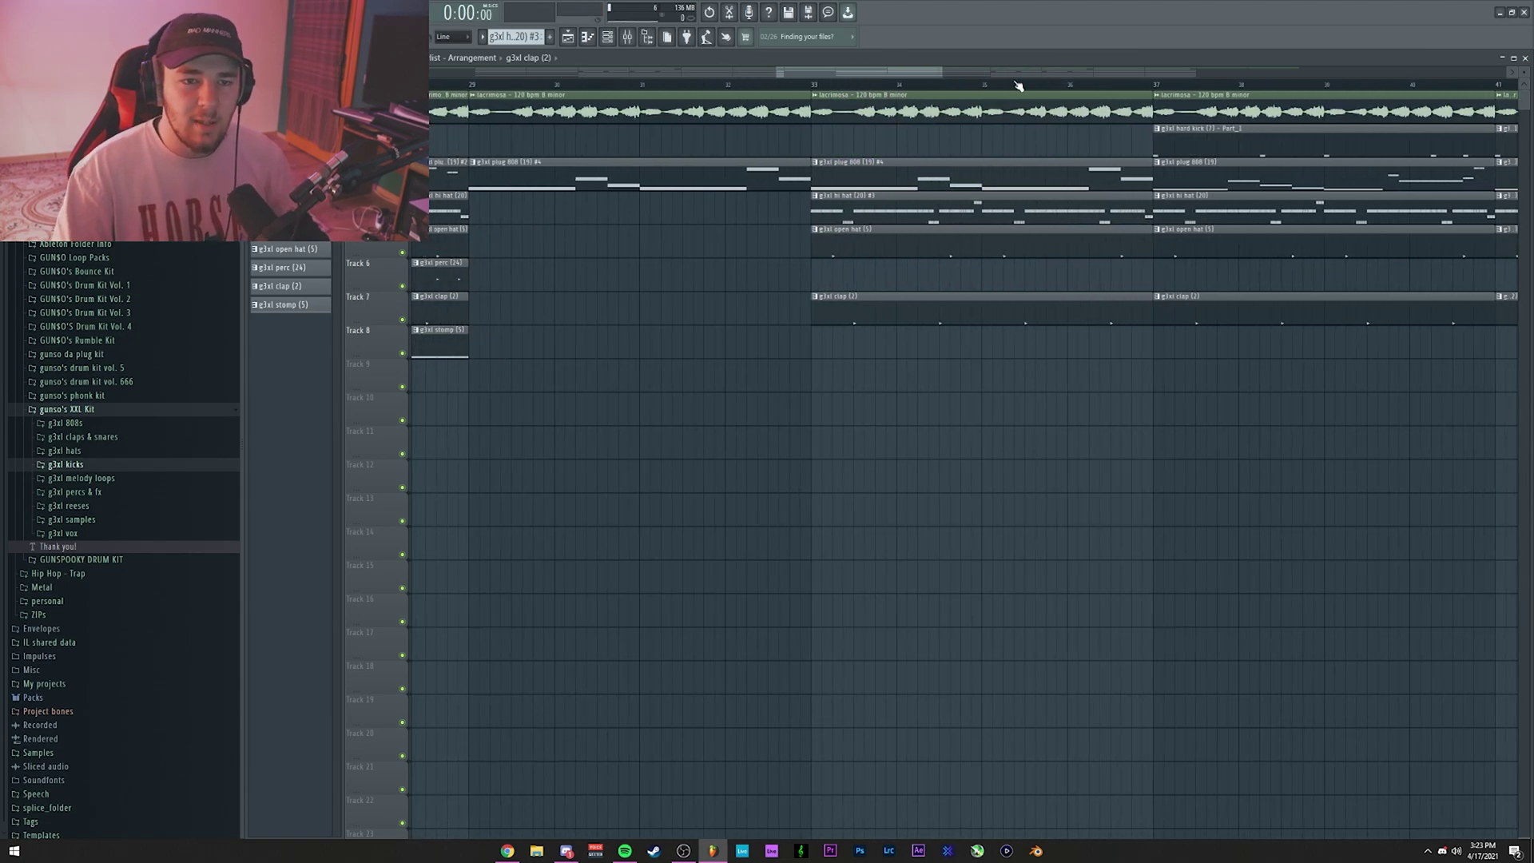
{"action": "left_click_drag", "start_coordinate": [912, 74], "coordinate": [938, 77]}
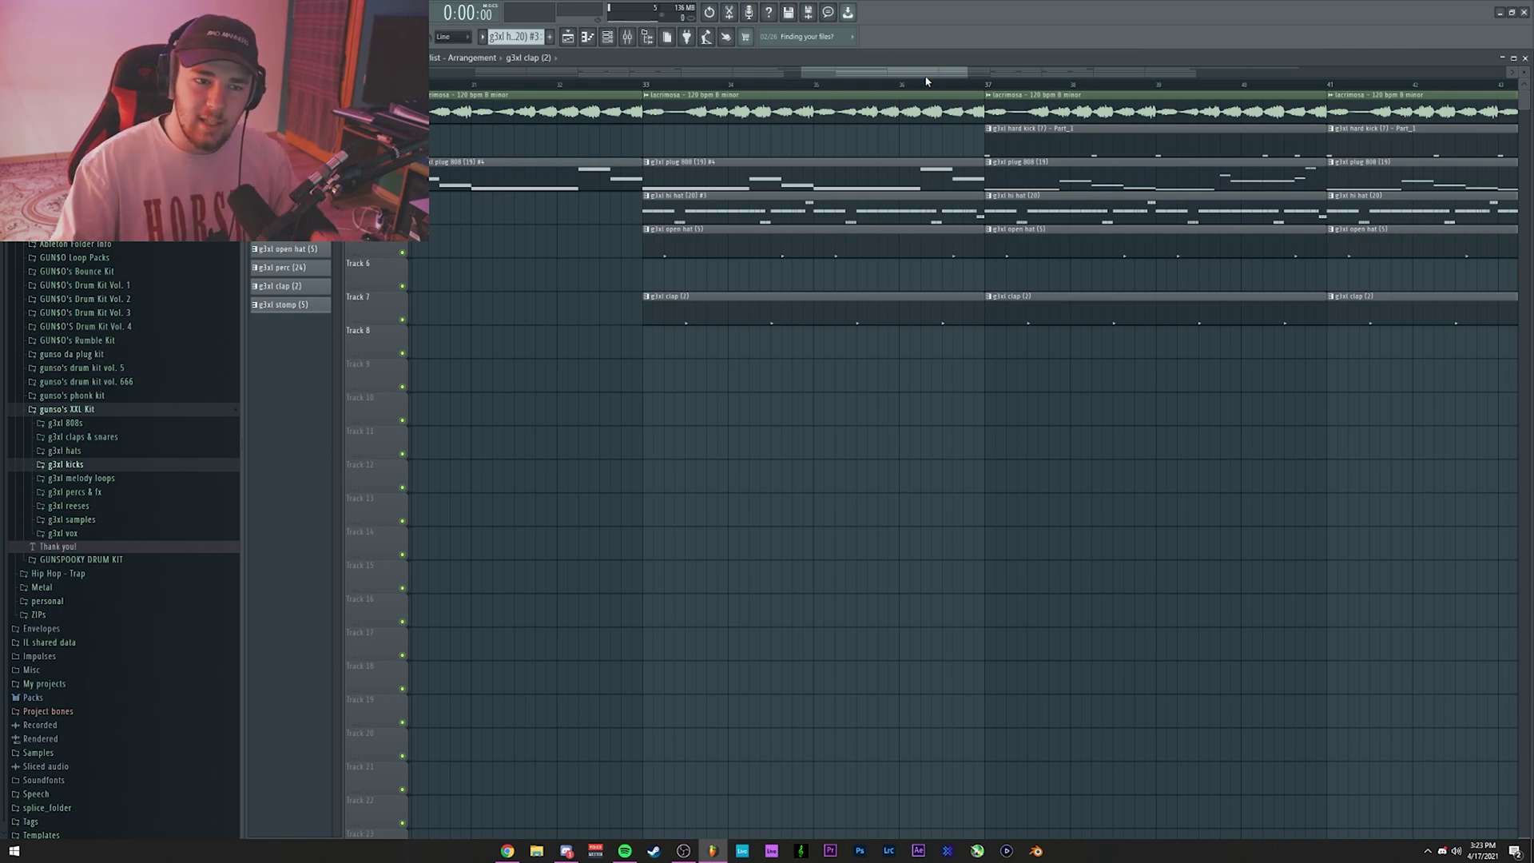
{"action": "left_click_drag", "start_coordinate": [645, 231], "coordinate": [940, 231]}
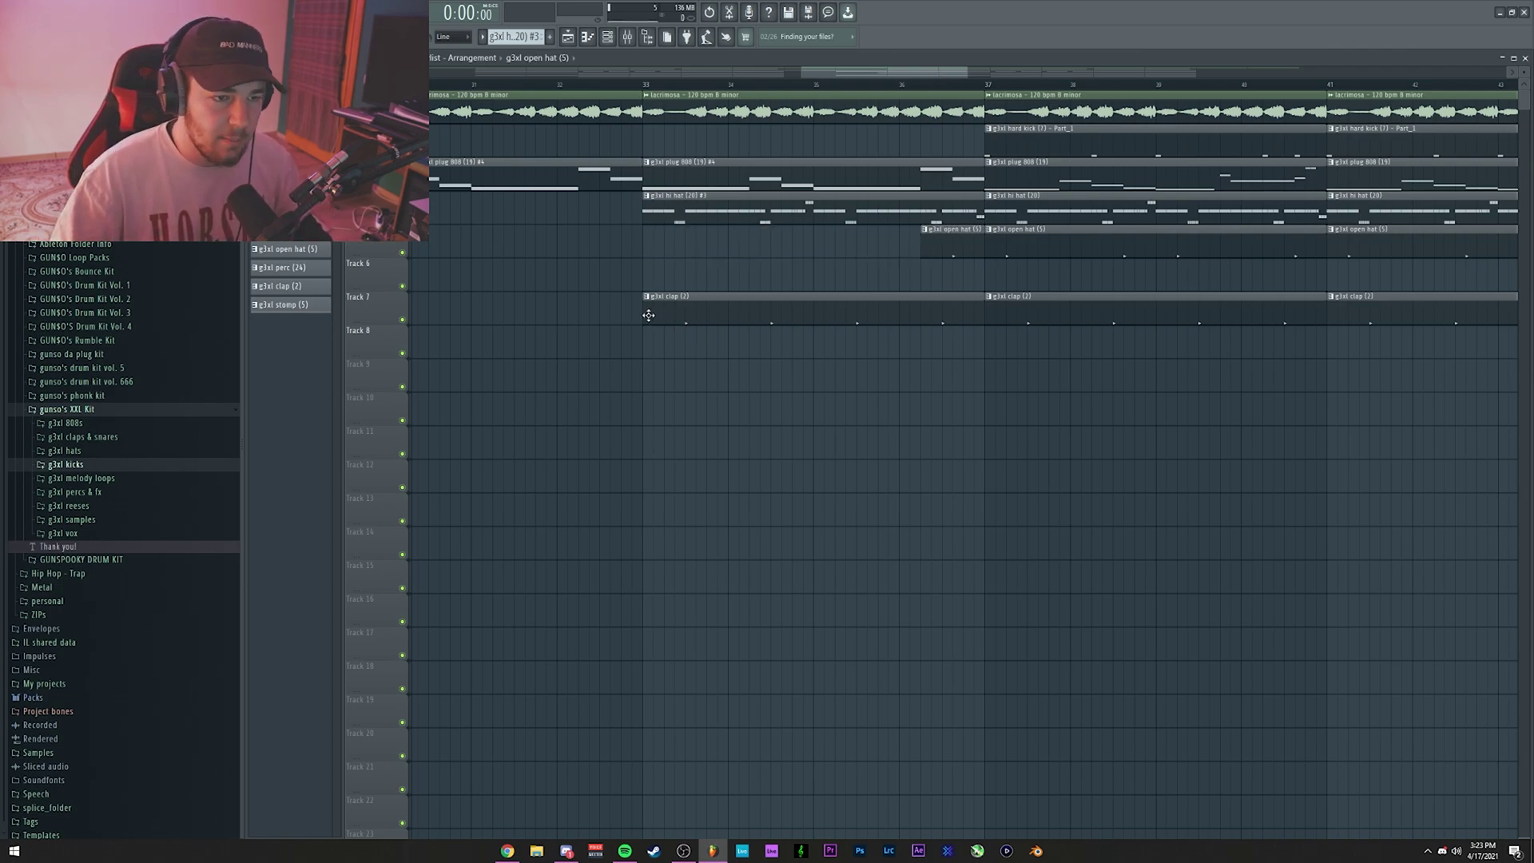
{"action": "left_click_drag", "start_coordinate": [648, 315], "coordinate": [943, 314]}
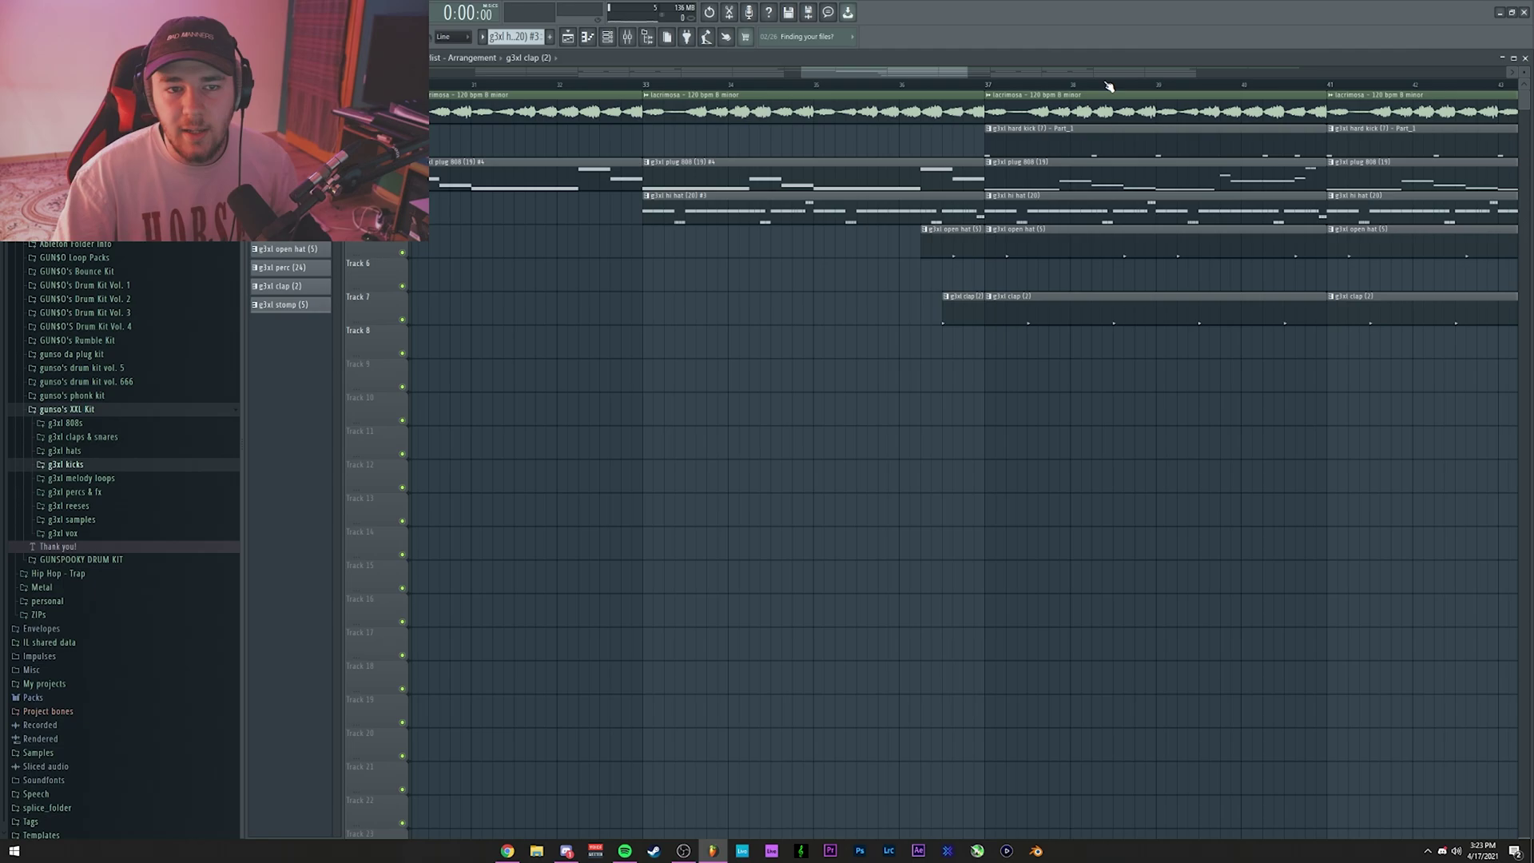
Place a very short percussion clip just before the middle of bar 36 and play the transition.
{"action": "scroll", "coordinate": [1109, 86], "scroll_direction": "down", "scroll_amount": 5}
{"action": "left_click", "coordinate": [1319, 280]}
{"action": "left_click", "coordinate": [957, 275]}
{"action": "scroll", "coordinate": [1046, 87], "scroll_direction": "up", "scroll_amount": 6}
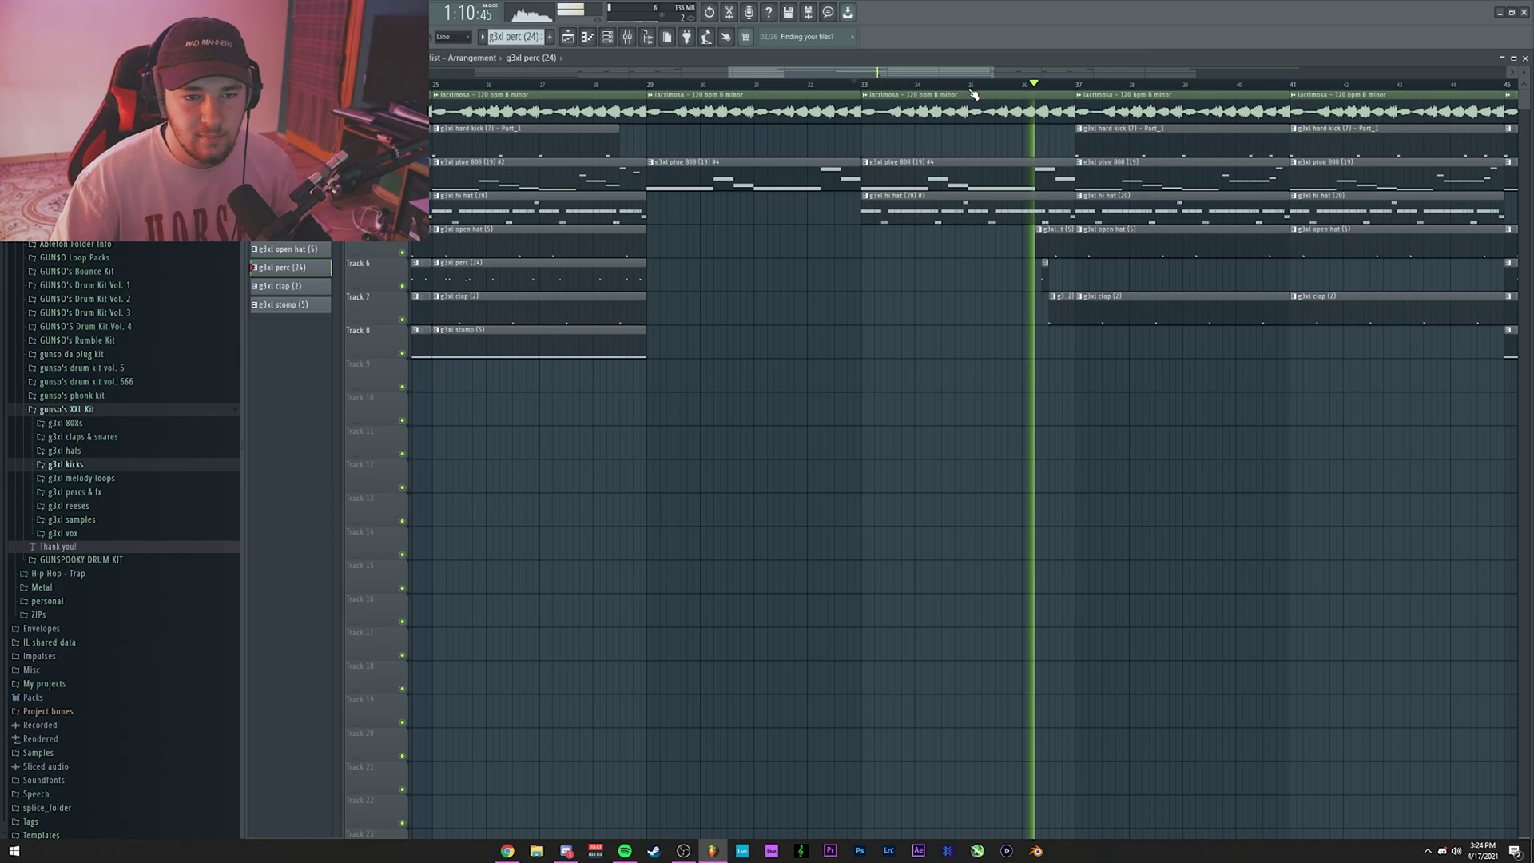
{"action": "scroll", "coordinate": [974, 95], "scroll_direction": "down", "scroll_amount": 5}
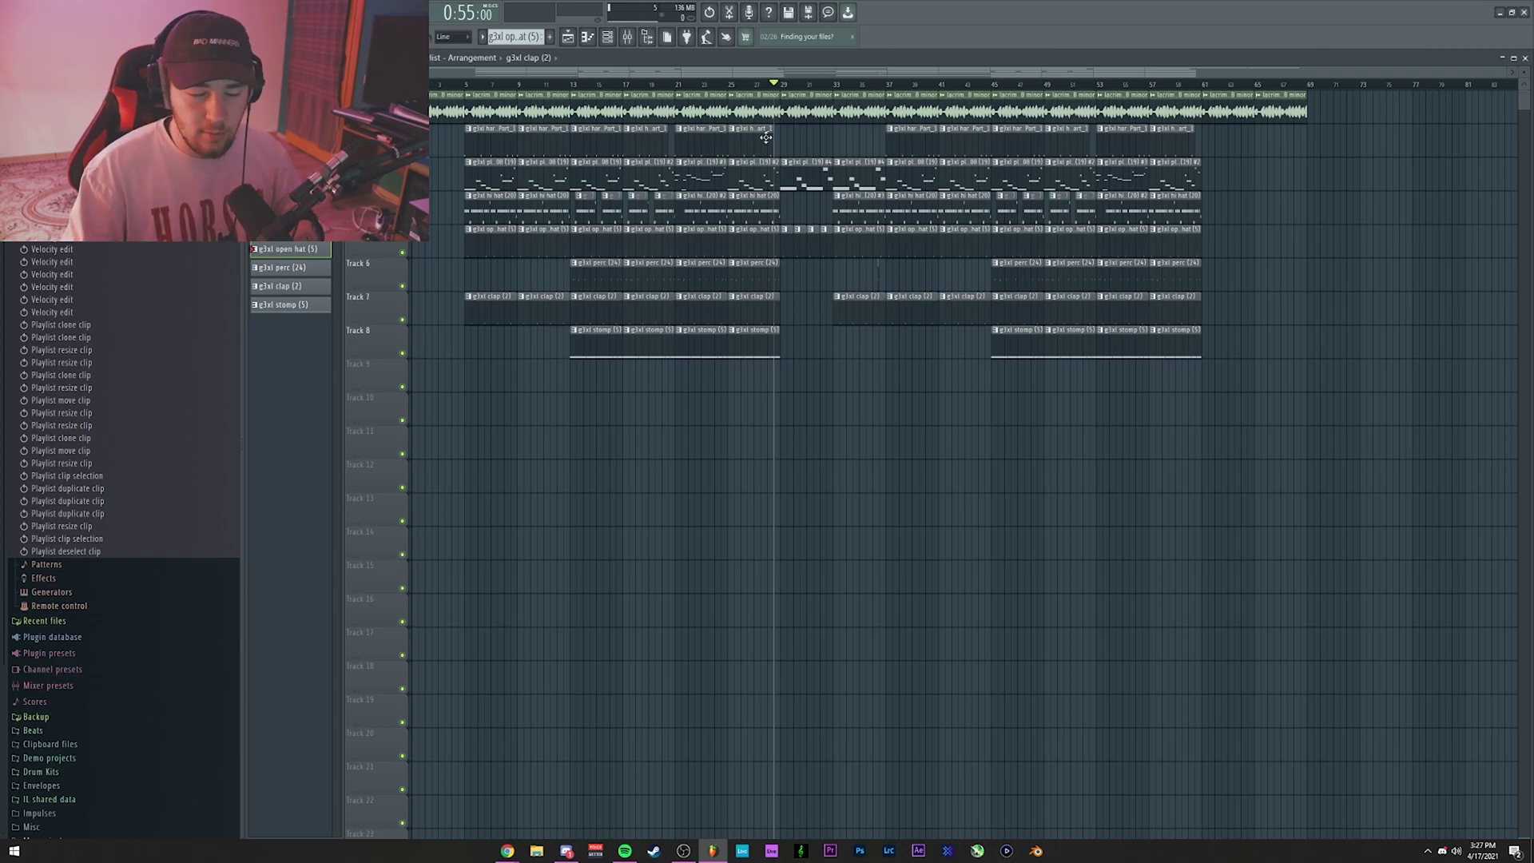
{"action": "scroll", "coordinate": [695, 86], "scroll_direction": "up", "scroll_amount": 2}
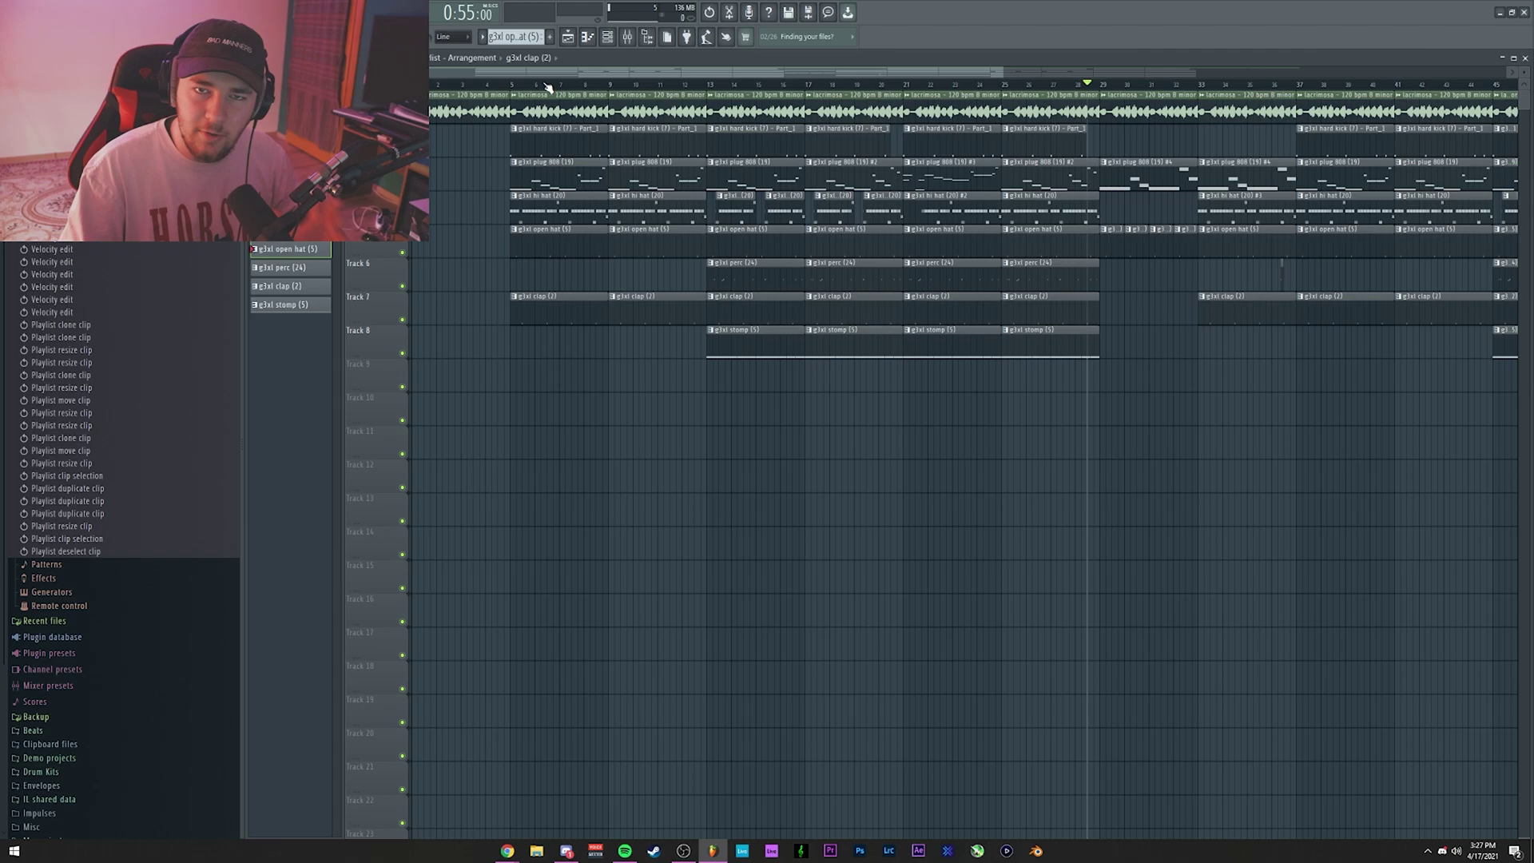
Try shortening the intro by deleting the melody clip before bar 5 and shifting all clips four bars earlier, and play it.
{"action": "left_click", "coordinate": [512, 86]}
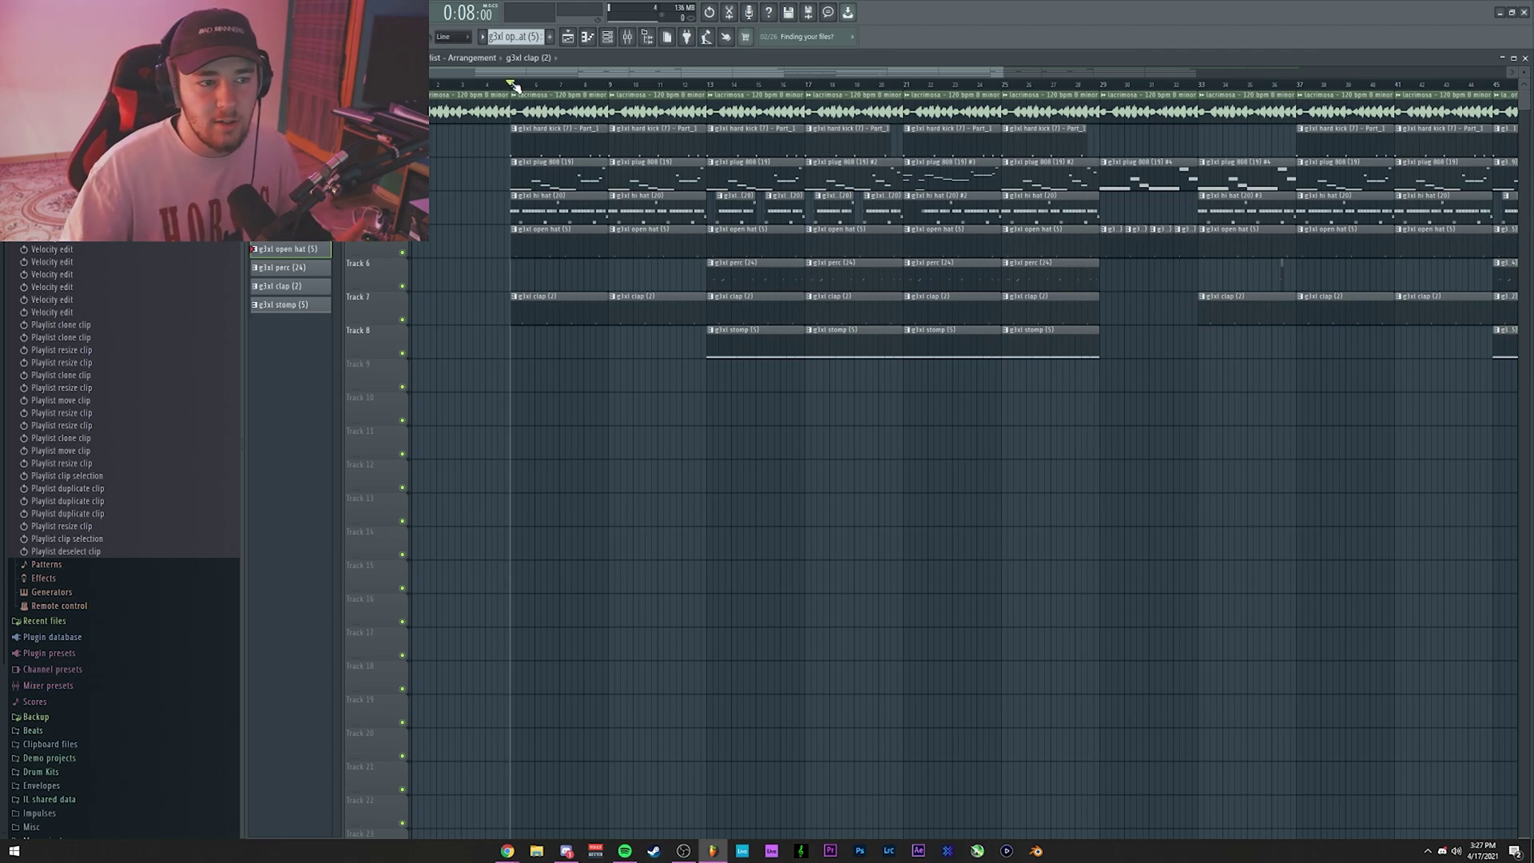
{"action": "right_click", "coordinate": [483, 110]}
{"action": "key", "text": "ctrl+a"}
{"action": "left_click_drag", "start_coordinate": [534, 112], "coordinate": [509, 112]}
{"action": "key", "text": "space"}
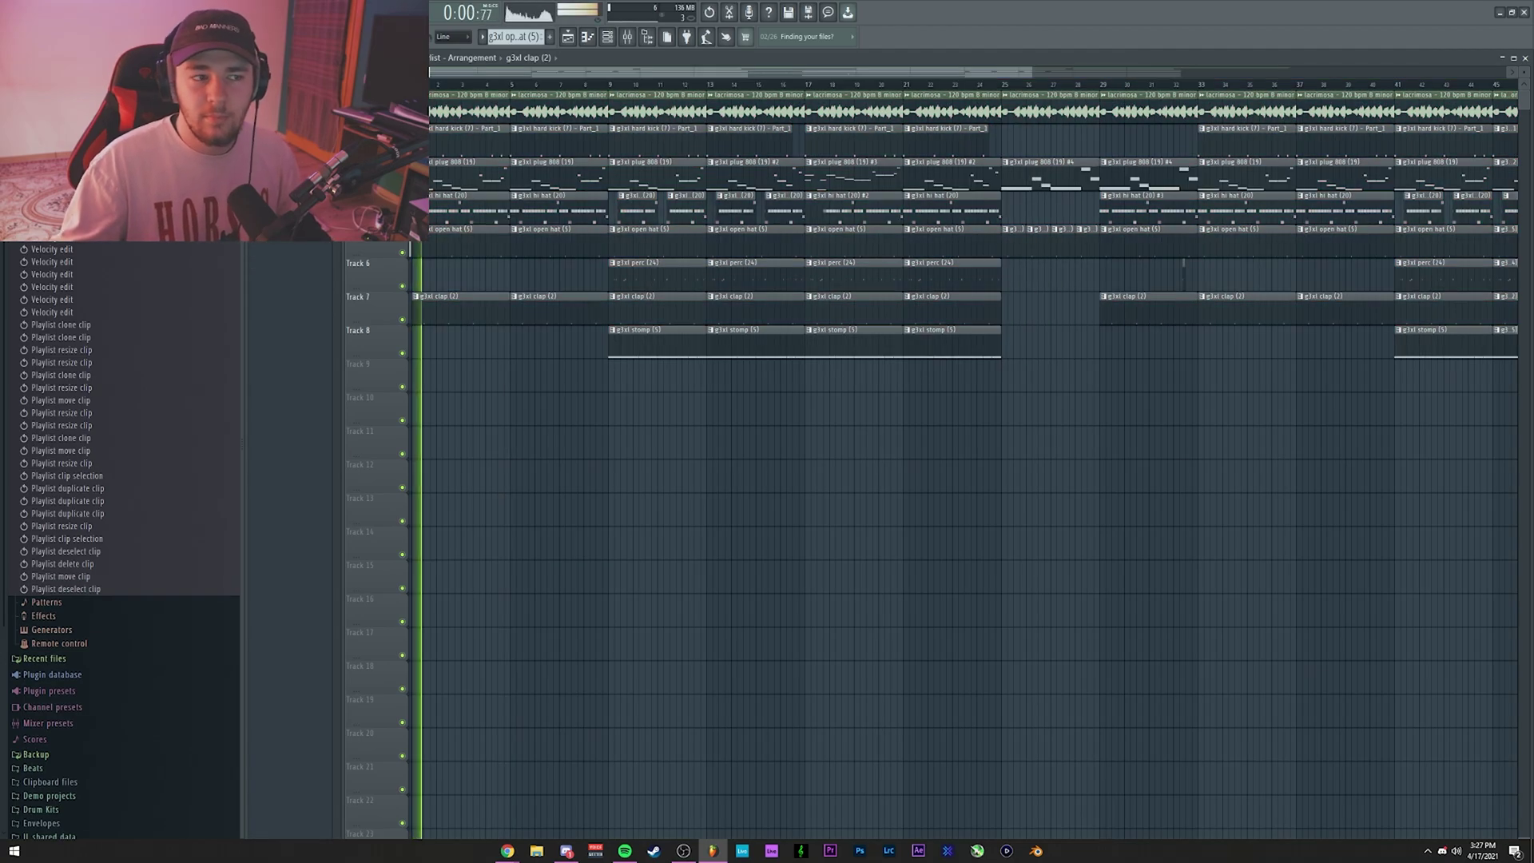
Stop playback and undo the melody clip deletion and the shift of the arrangement.
{"action": "key", "text": "space"}
{"action": "key", "text": "ctrl+z"}
{"action": "key", "text": "ctrl+z"}
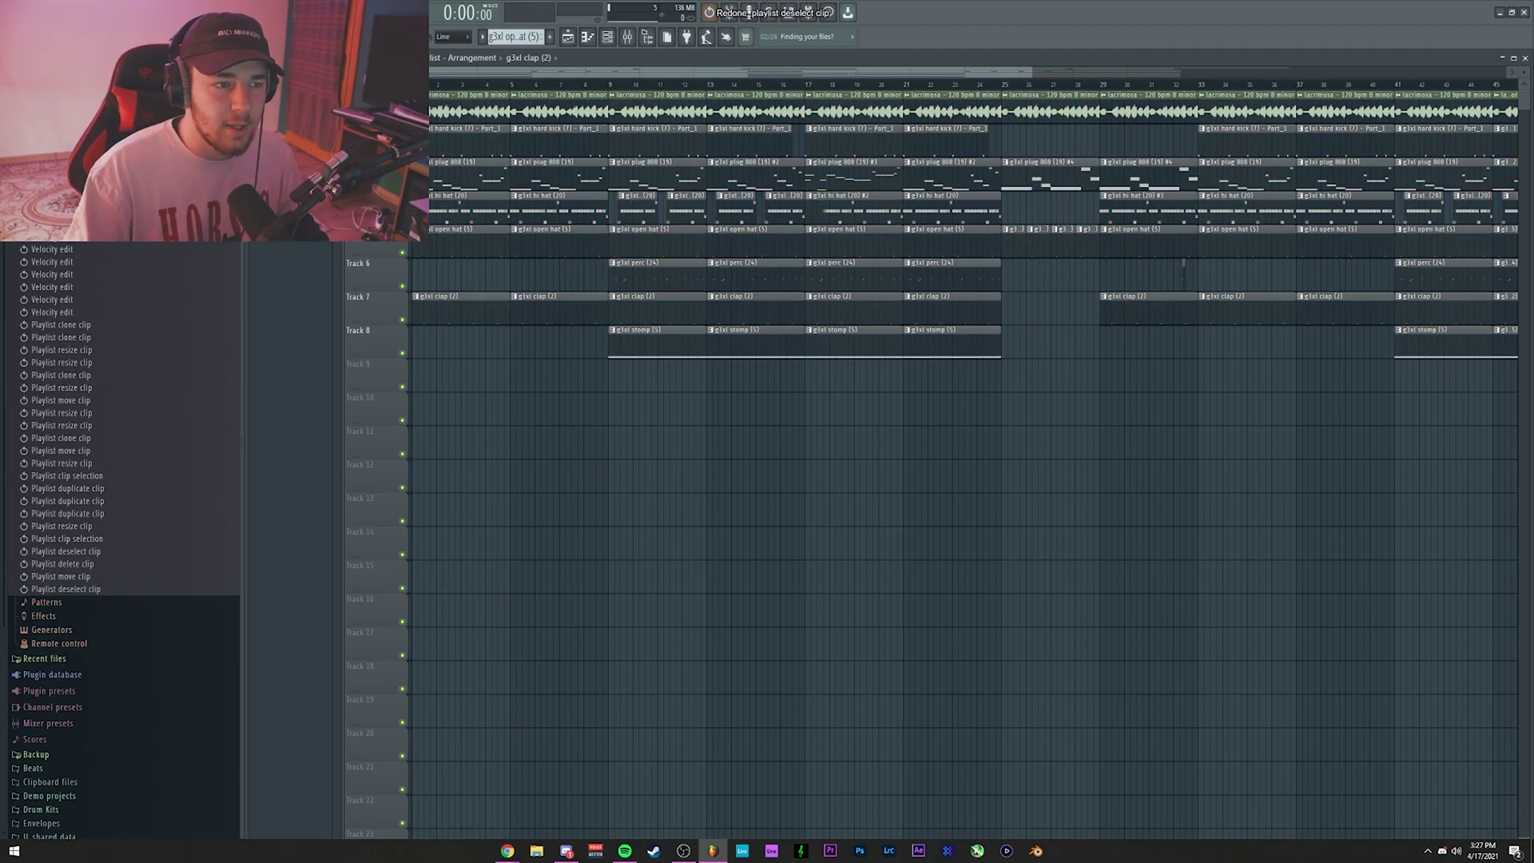
{"action": "key", "text": "ctrl+alt+z"}
{"action": "key", "text": "ctrl+alt+z"}
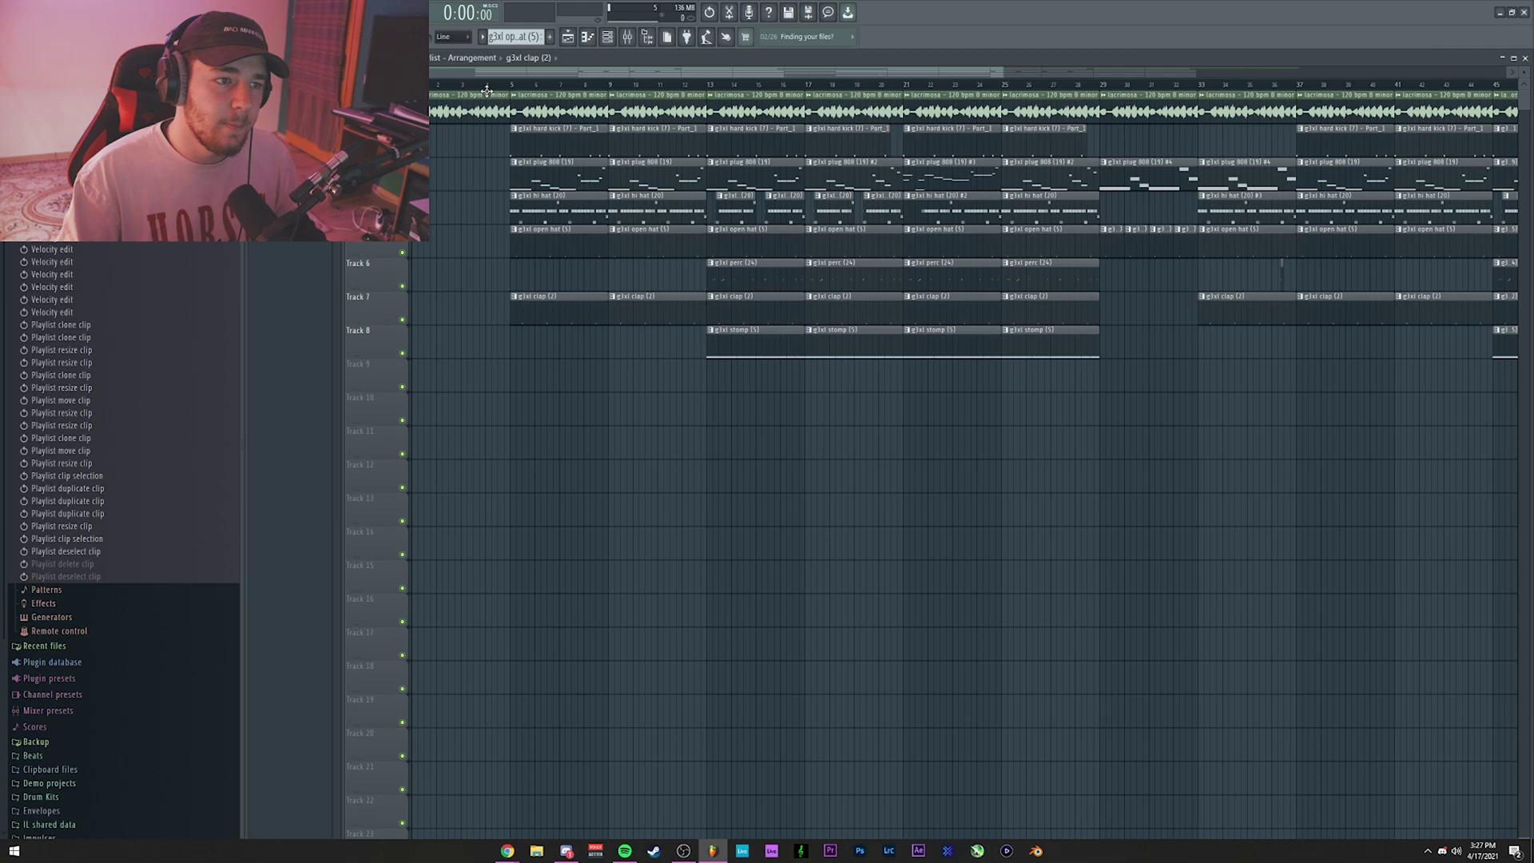
Copy the simplified 808 clip from bar 29 to bar 1 so it plays under the intro melody.
{"action": "scroll", "coordinate": [486, 90], "scroll_direction": "up", "scroll_amount": 3}
{"action": "key", "text": "F9"}
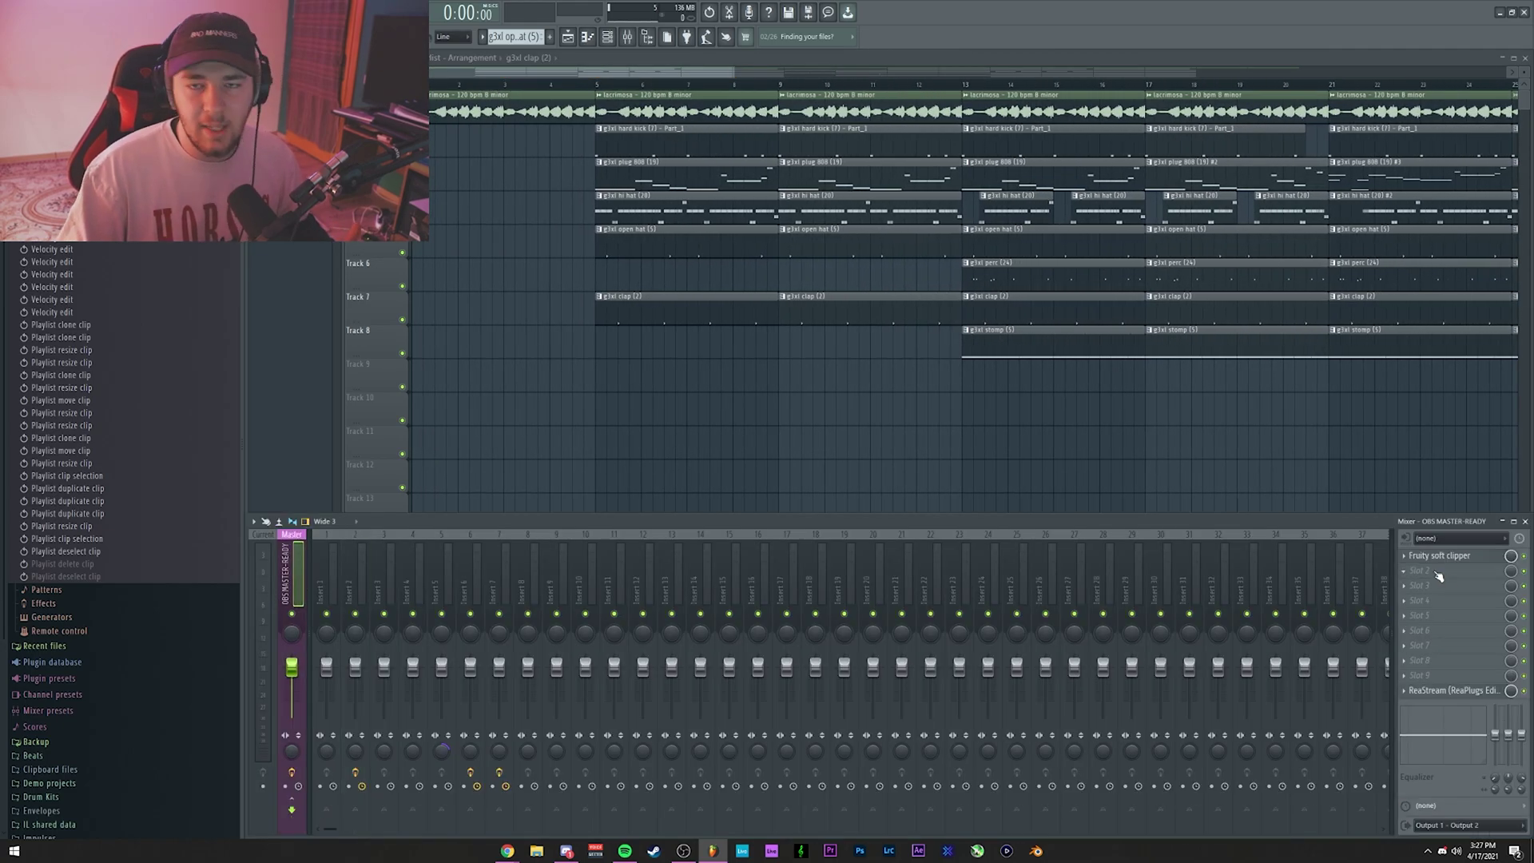
{"action": "scroll", "coordinate": [1034, 86], "scroll_direction": "down", "scroll_amount": 2}
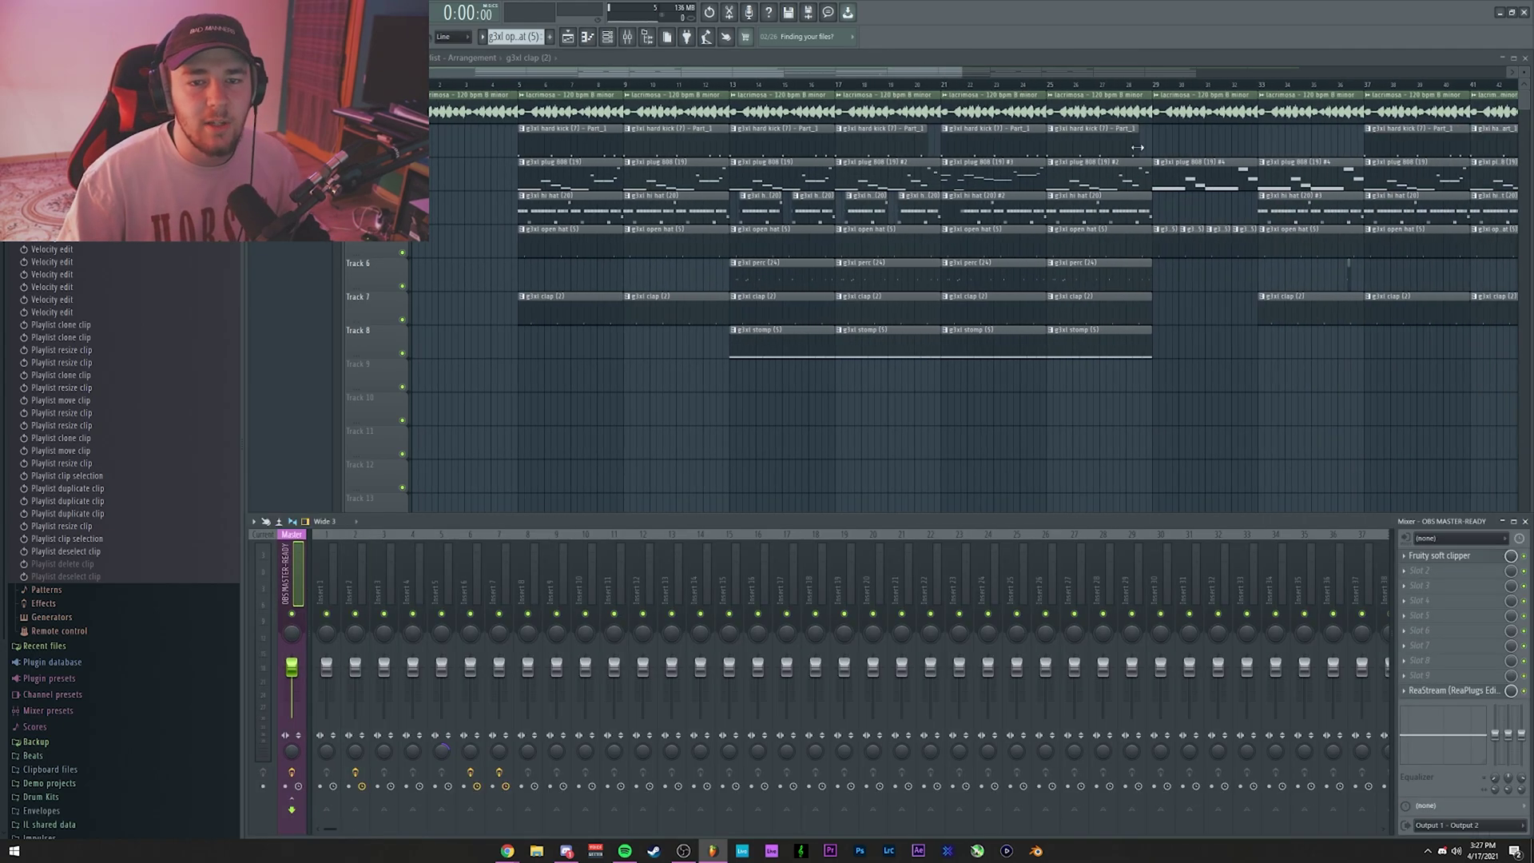
{"action": "key", "text": "F9"}
{"action": "left_click_drag", "start_coordinate": [1194, 171], "coordinate": [456, 170]}
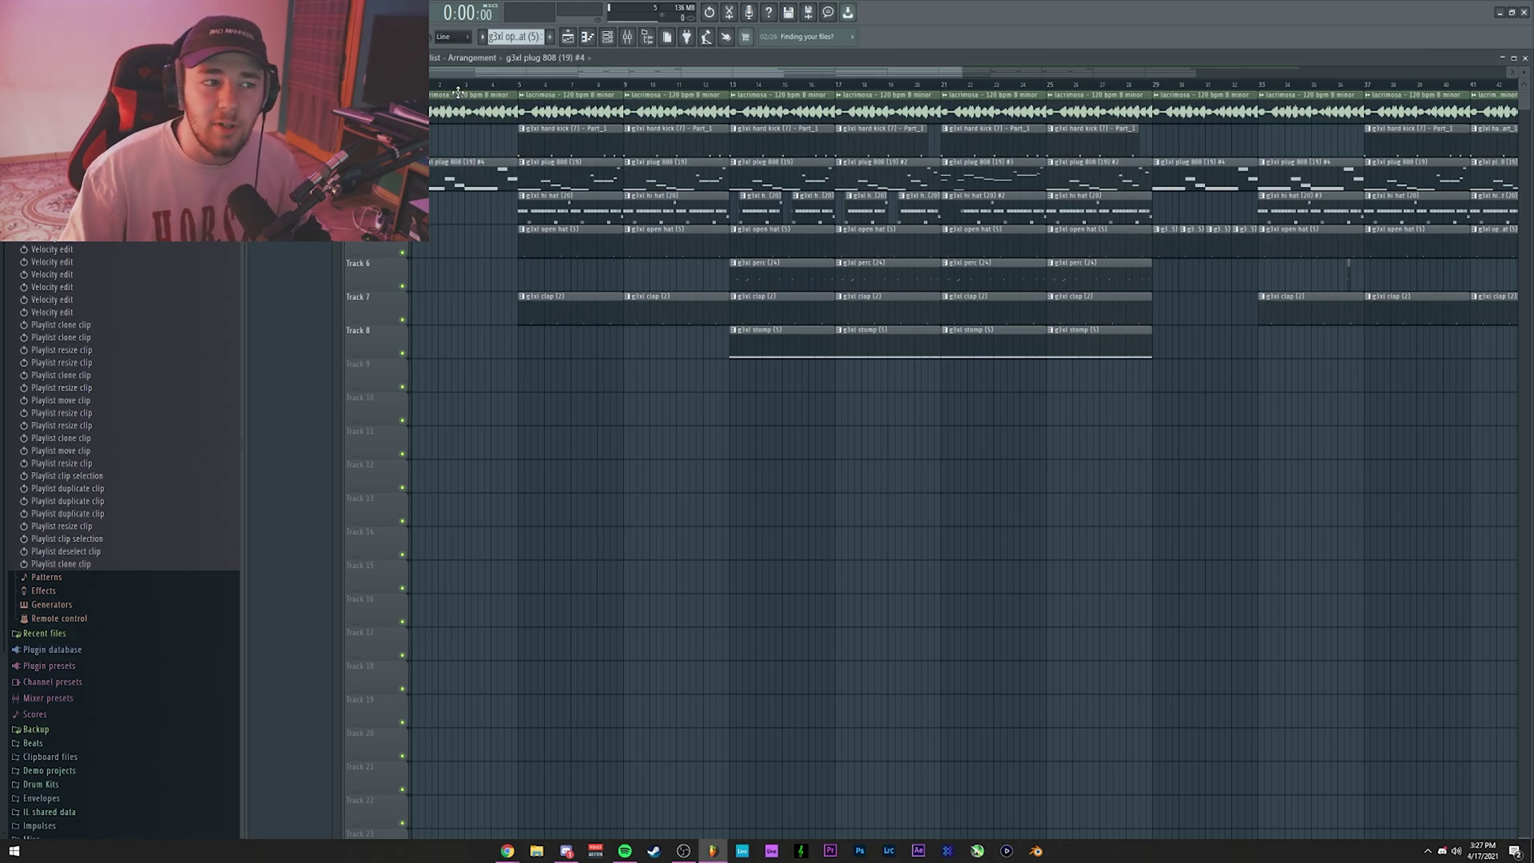
Load Fruity Reeverb 2 in the master's second effect slot, play the intro through it and close the plugin.
{"action": "scroll", "coordinate": [458, 90], "scroll_direction": "up", "scroll_amount": 3}
{"action": "key", "text": "F9"}
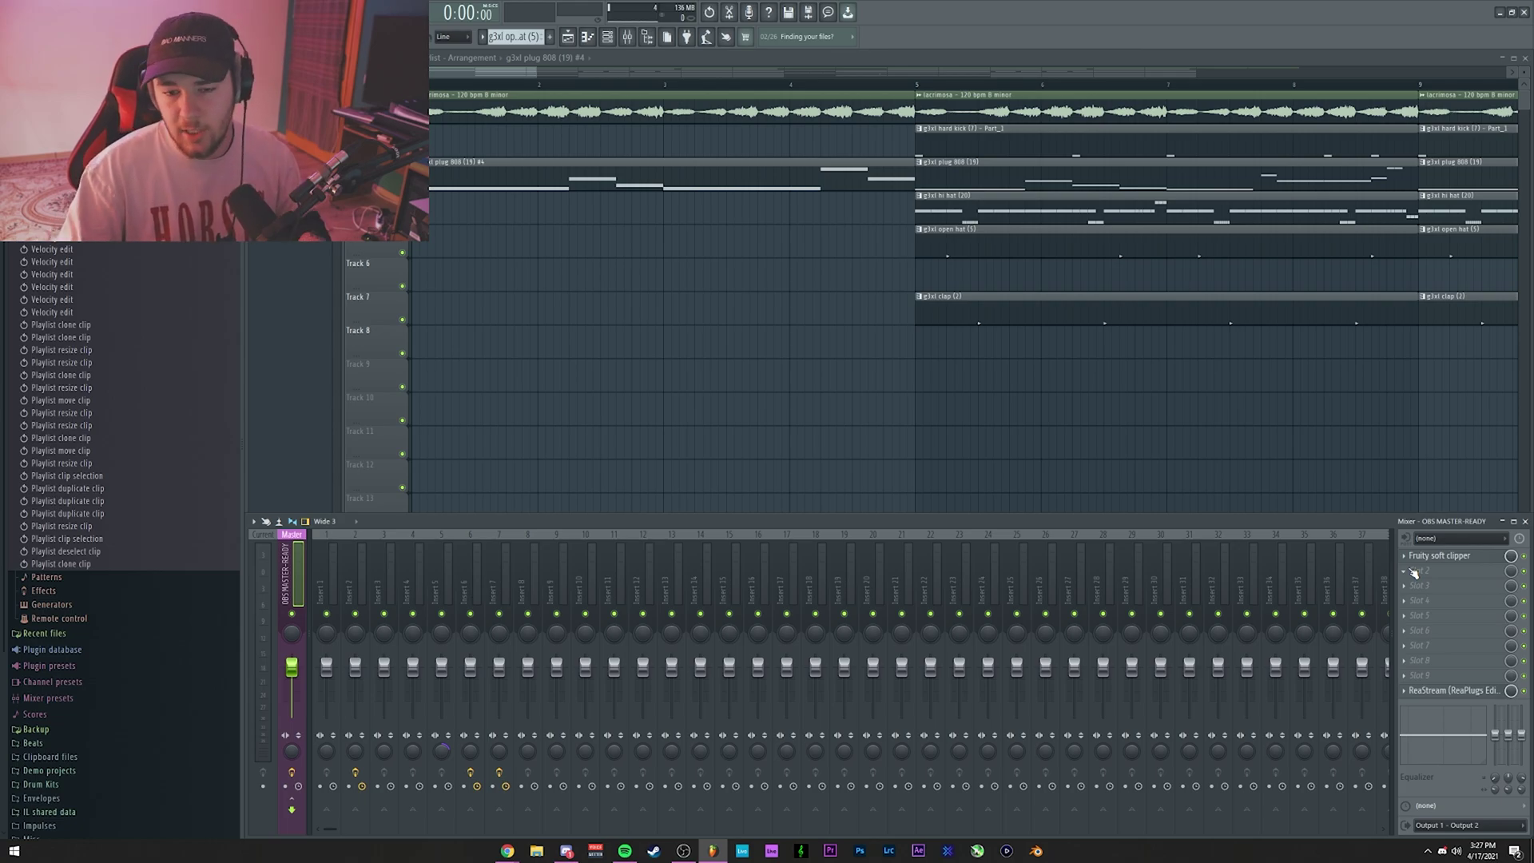
{"action": "left_click", "coordinate": [1412, 569]}
{"action": "mouse_move", "coordinate": [1430, 555]}
{"action": "left_click", "coordinate": [1235, 165]}
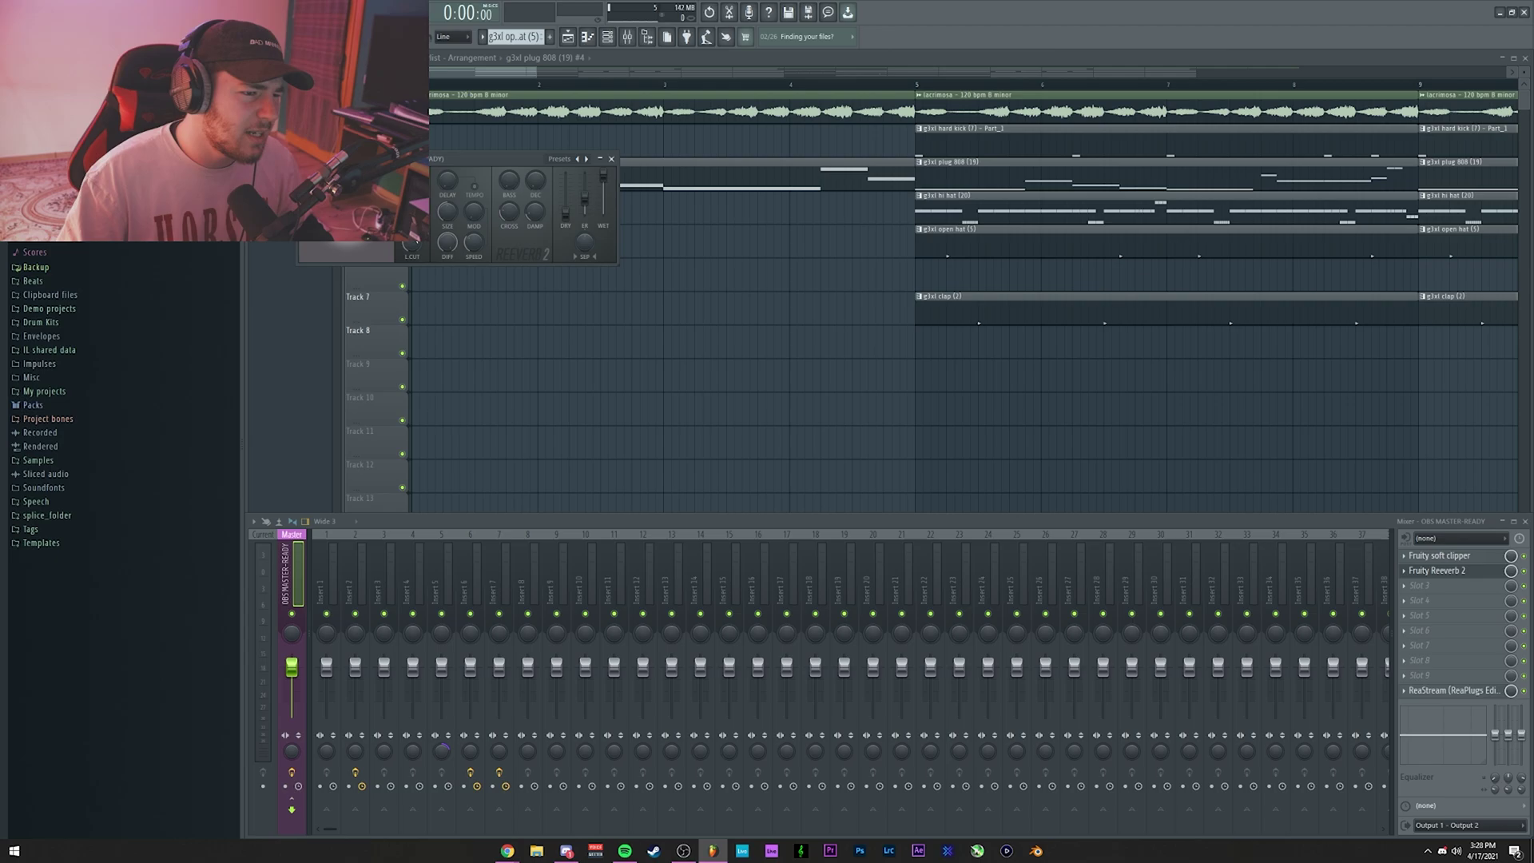
{"action": "key", "text": "space"}
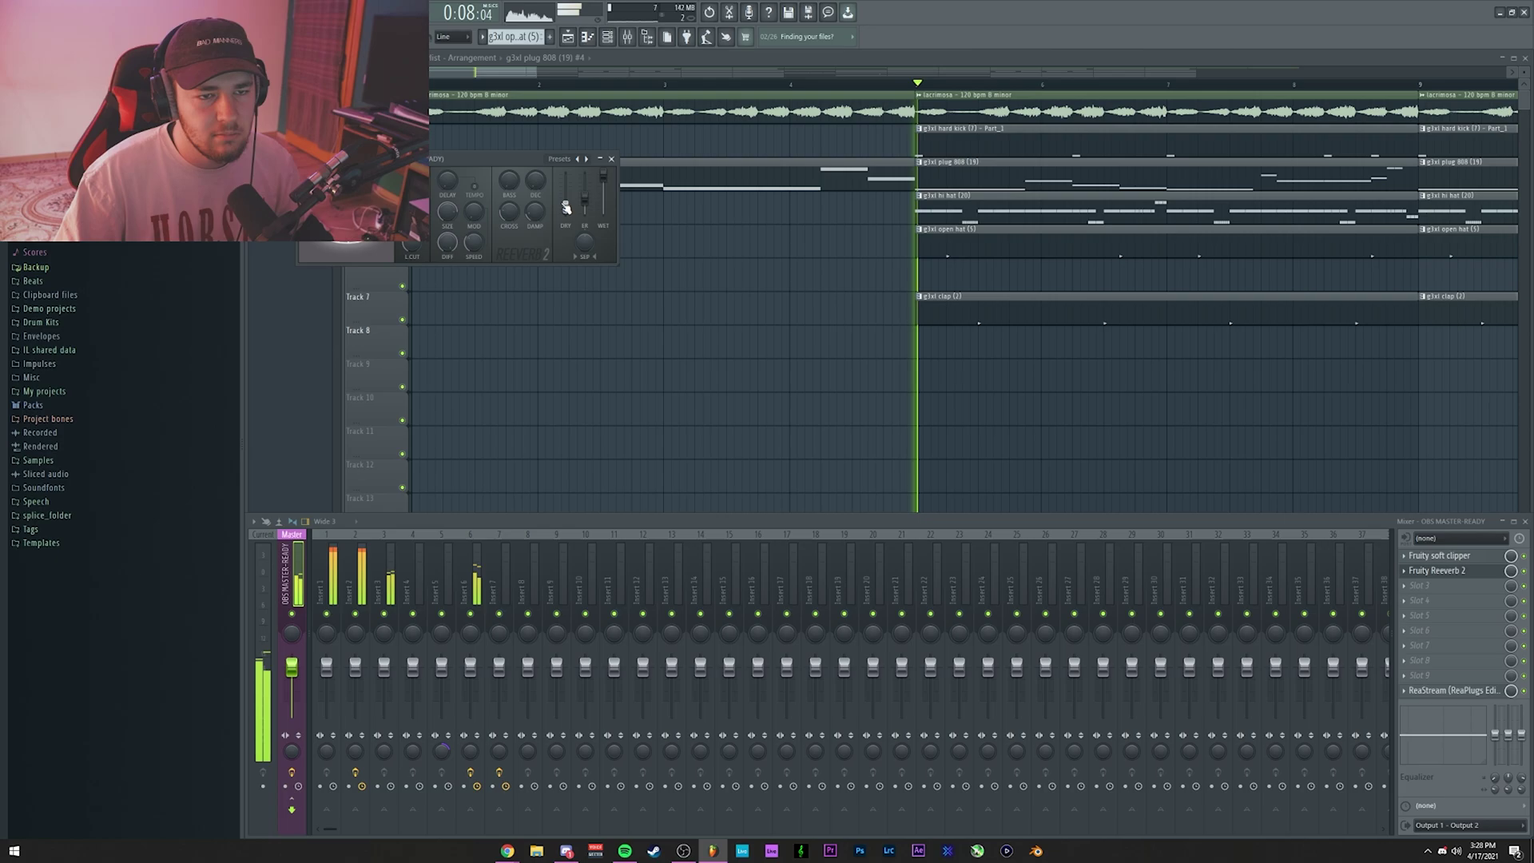
{"action": "key", "text": "space"}
{"action": "left_click", "coordinate": [611, 158]}
Create an automation clip for the mix level of the master's Reeverb 2.
{"action": "right_click", "coordinate": [1510, 570]}
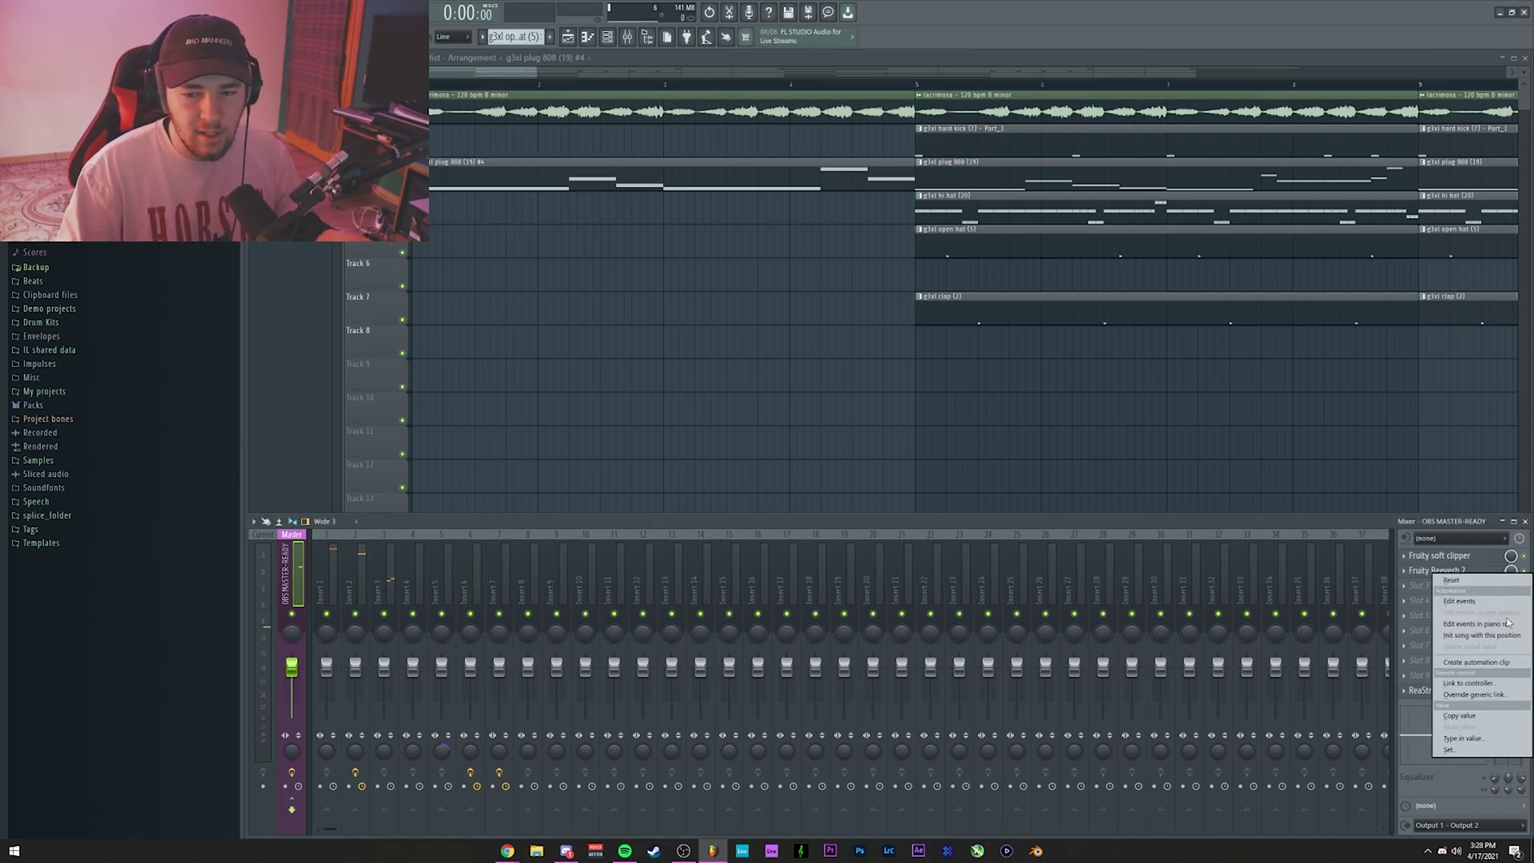
{"action": "left_click", "coordinate": [1474, 658]}
{"action": "key", "text": "F9"}
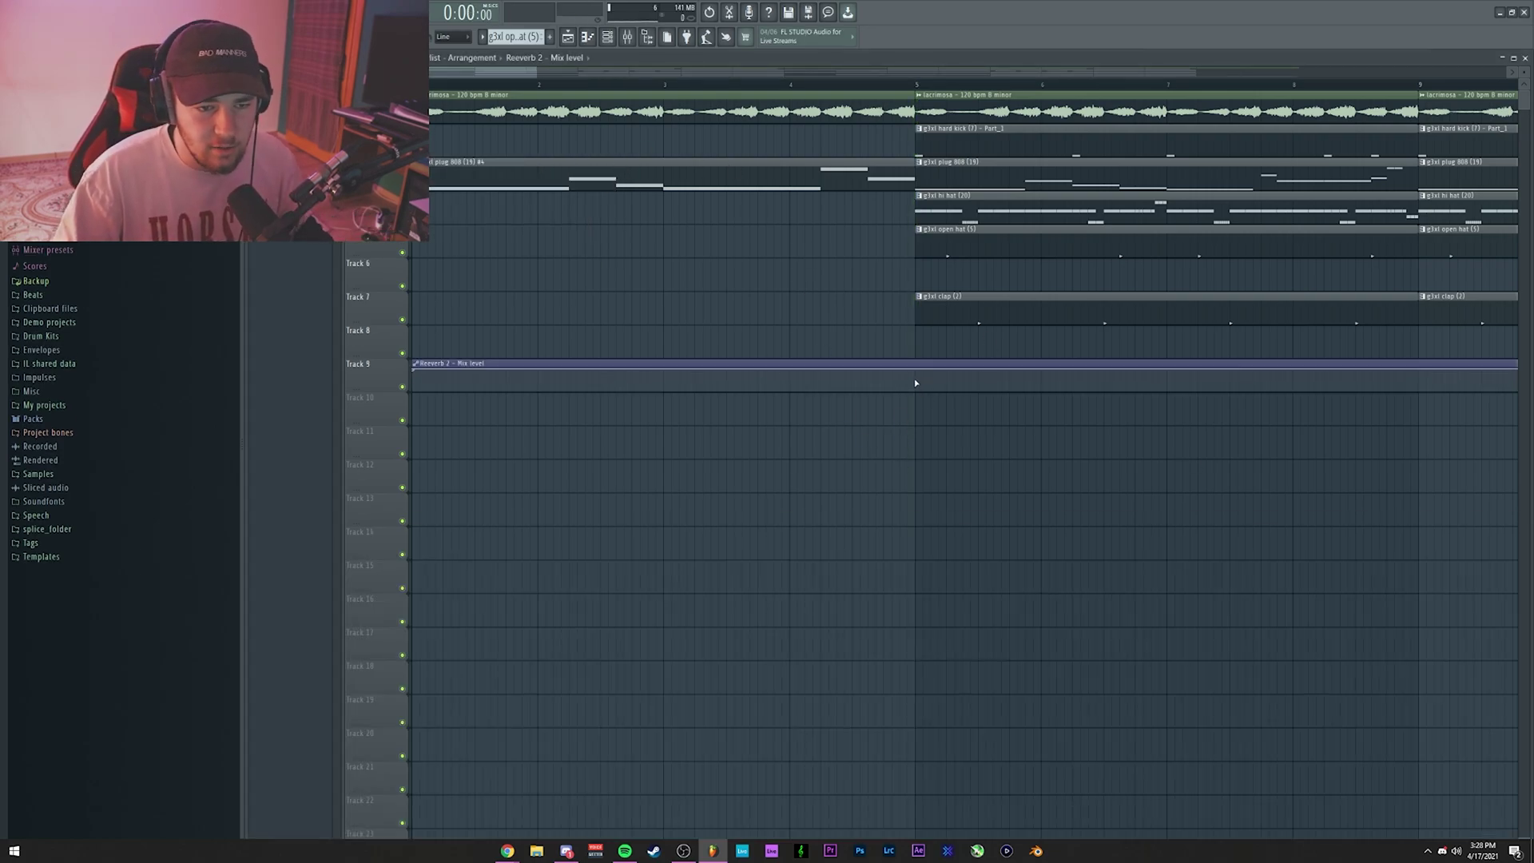
Shape the reverb mix automation to stay high until mid-bar 4 and curve down to zero at bar 5, and play it.
{"action": "right_click", "coordinate": [852, 370]}
{"action": "right_click", "coordinate": [912, 390]}
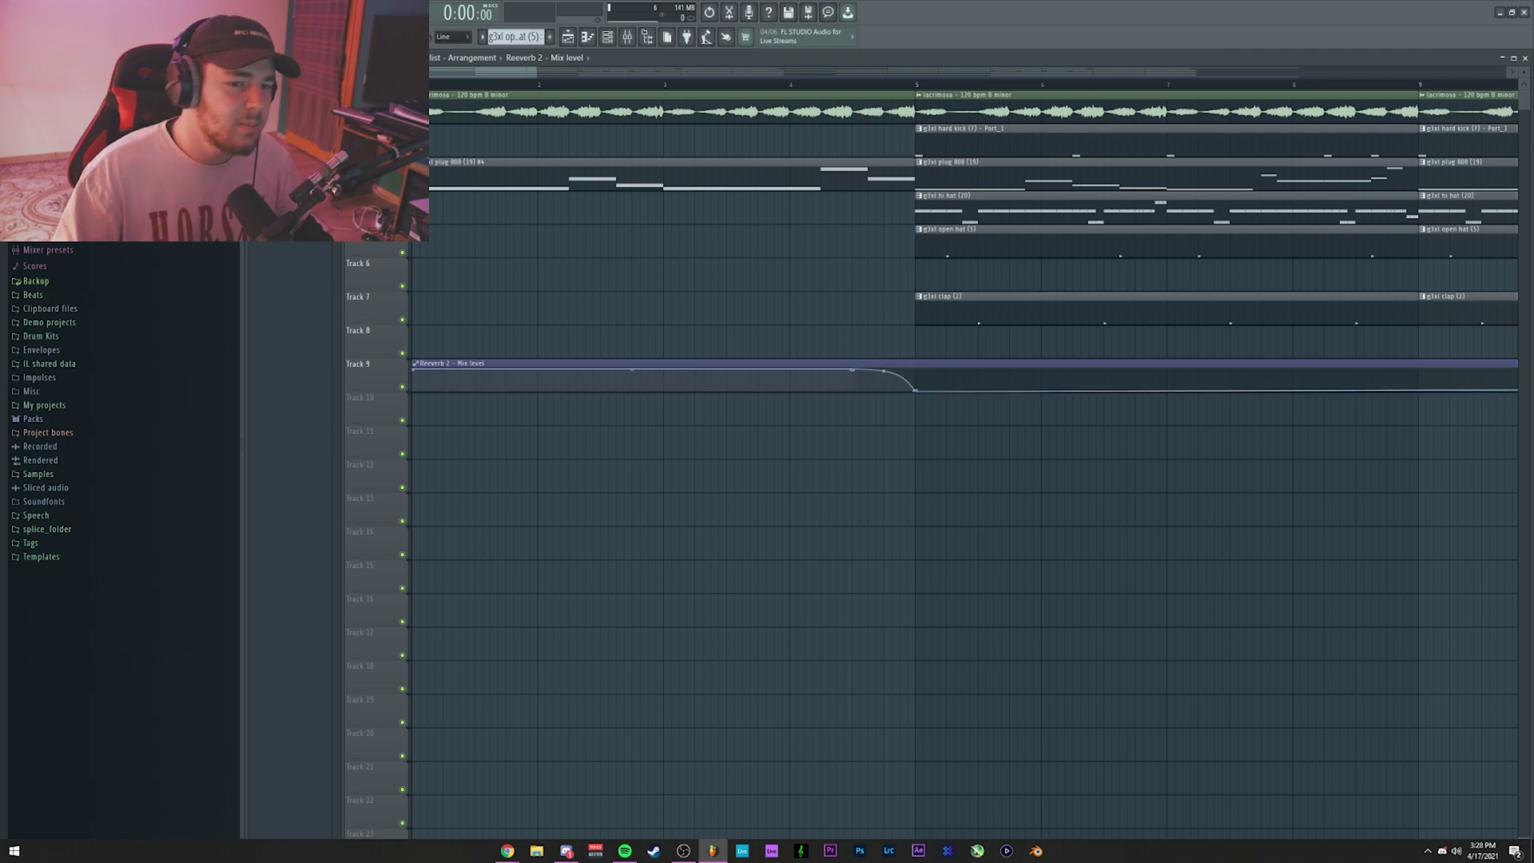
{"action": "scroll", "coordinate": [779, 80], "scroll_direction": "down", "scroll_amount": 4}
{"action": "key", "text": "space"}
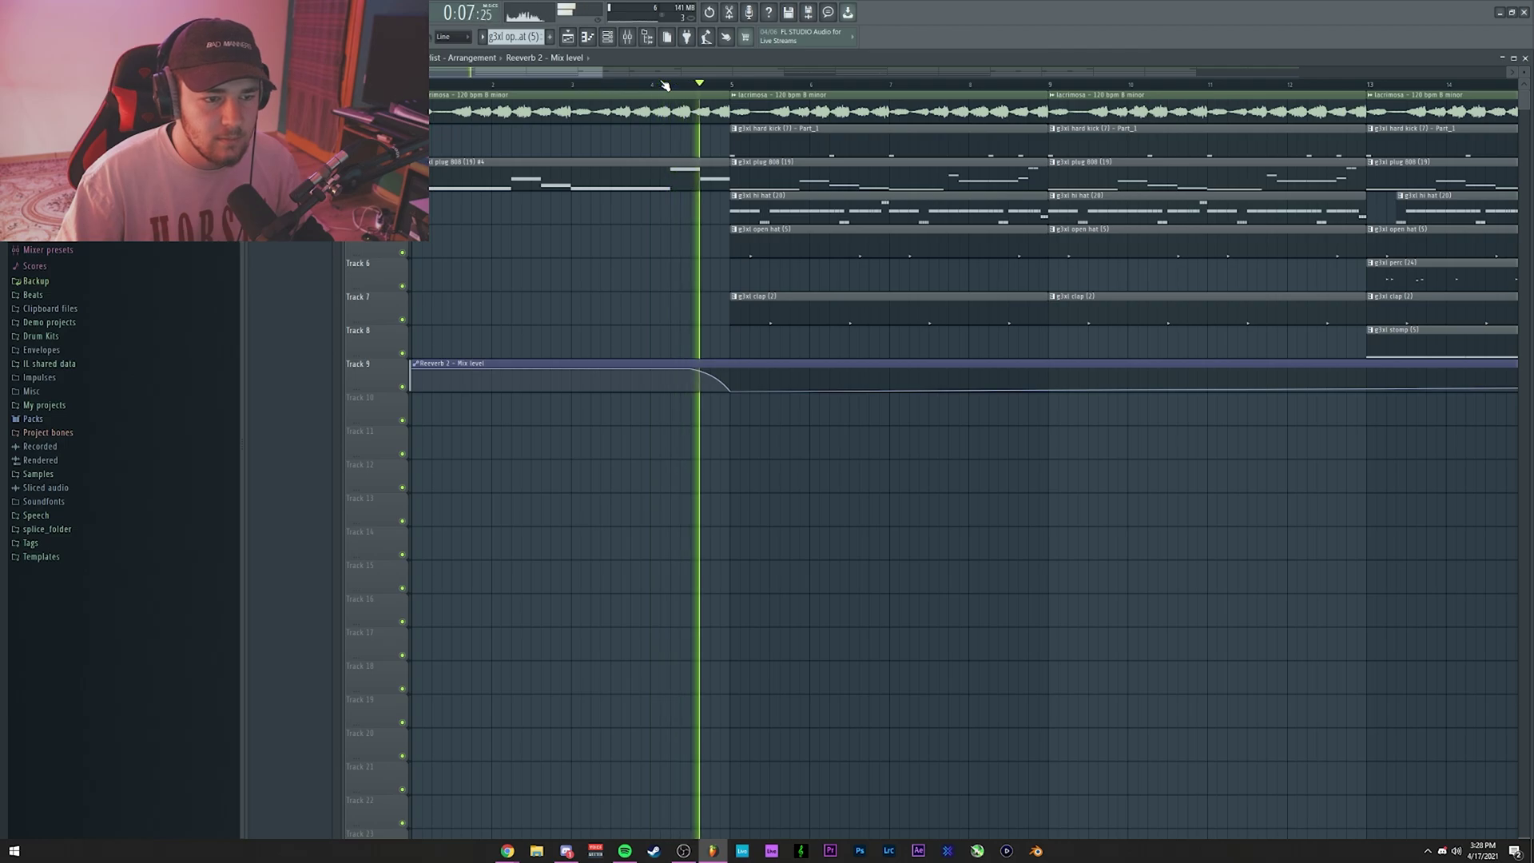
Place the "dwa-dwo-damn gunso 130 bpm 1 bar" tag on Track 10 just before the bar 5 drop and play it.
{"action": "scroll", "coordinate": [664, 84], "scroll_direction": "down", "scroll_amount": 4}
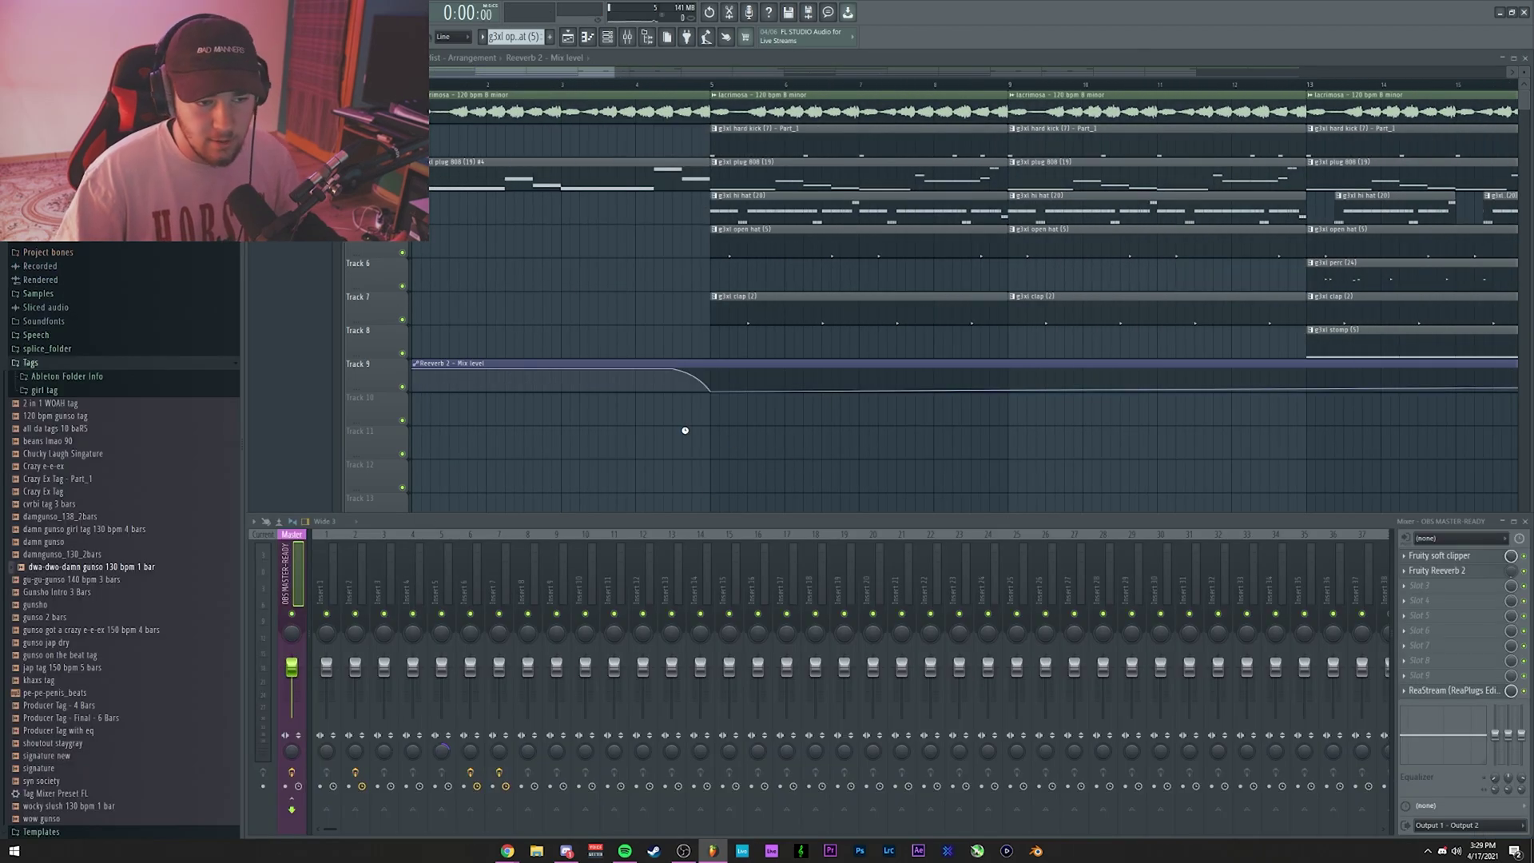
{"action": "left_click_drag", "start_coordinate": [685, 446], "coordinate": [719, 408]}
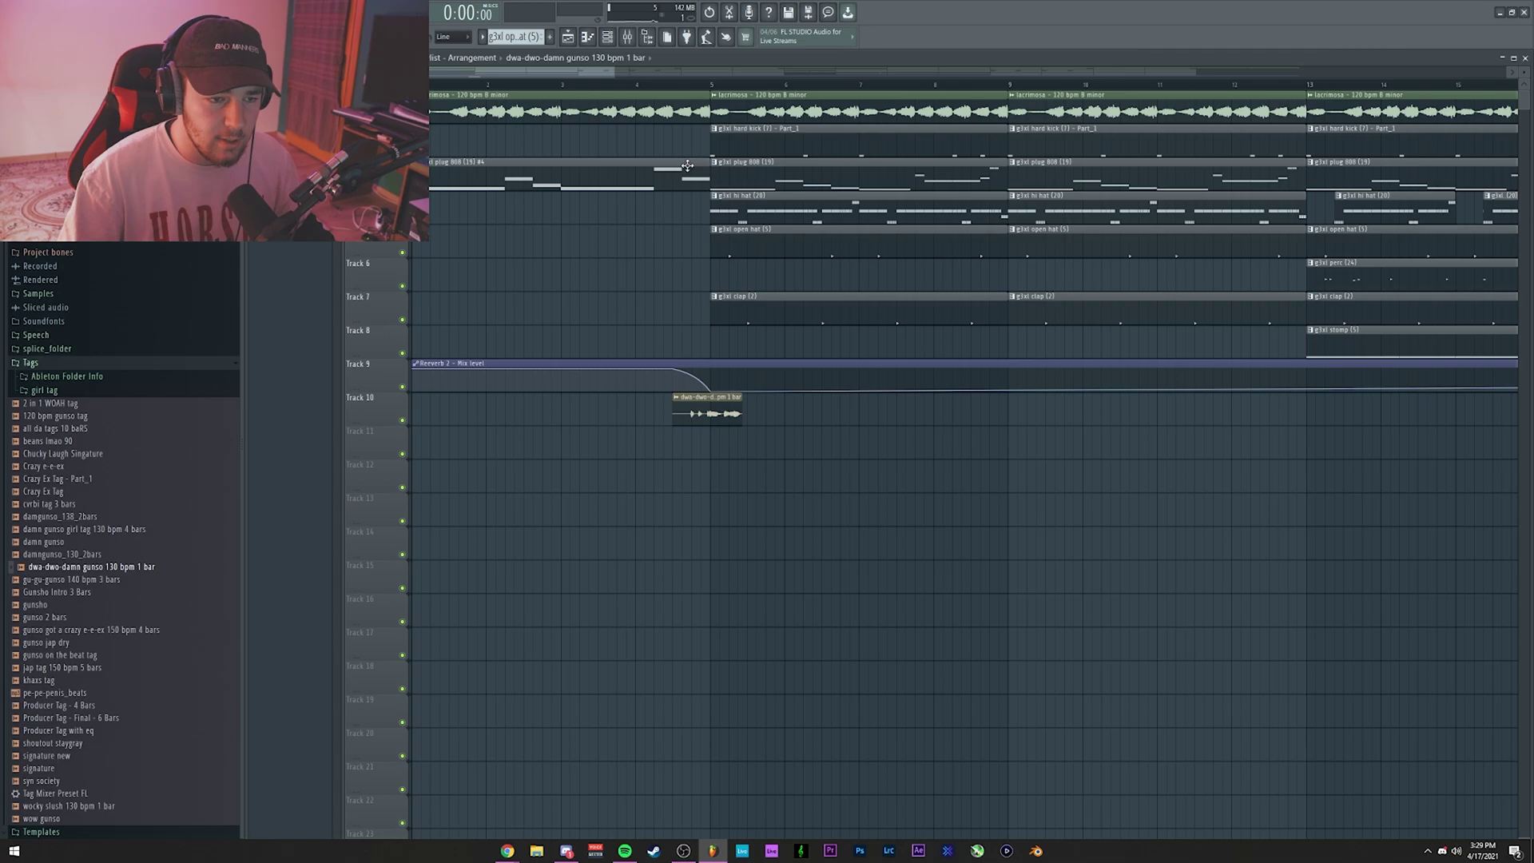
{"action": "scroll", "coordinate": [515, 86], "scroll_direction": "up", "scroll_amount": 3}
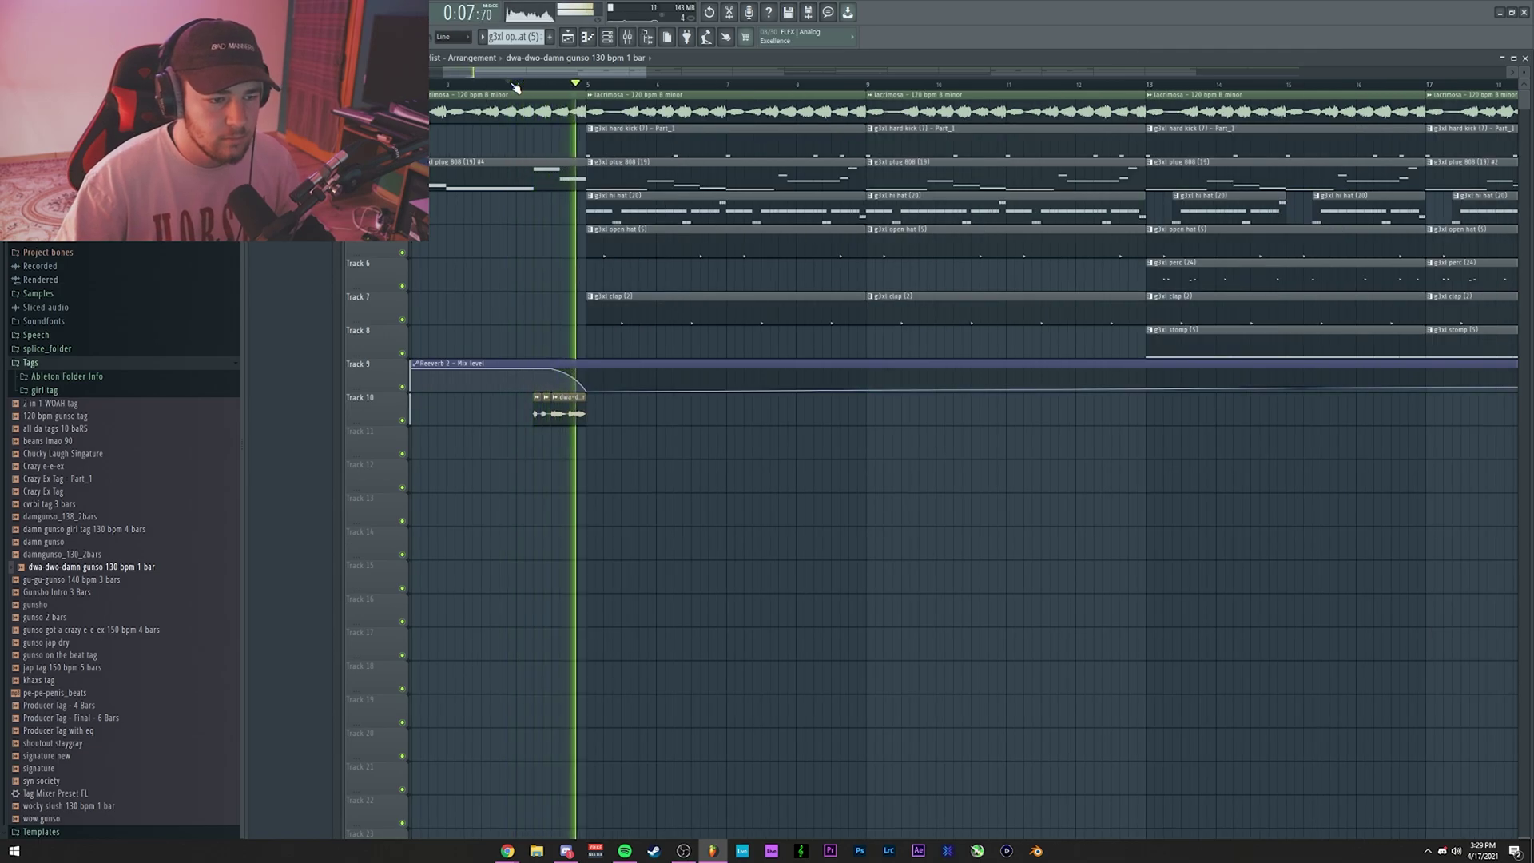
{"action": "scroll", "coordinate": [515, 87], "scroll_direction": "down", "scroll_amount": 1}
{"action": "key", "text": "space"}
Load Fruity Balance in the master's ninth effect slot and create an automation clip for its volume.
{"action": "key", "text": "F9"}
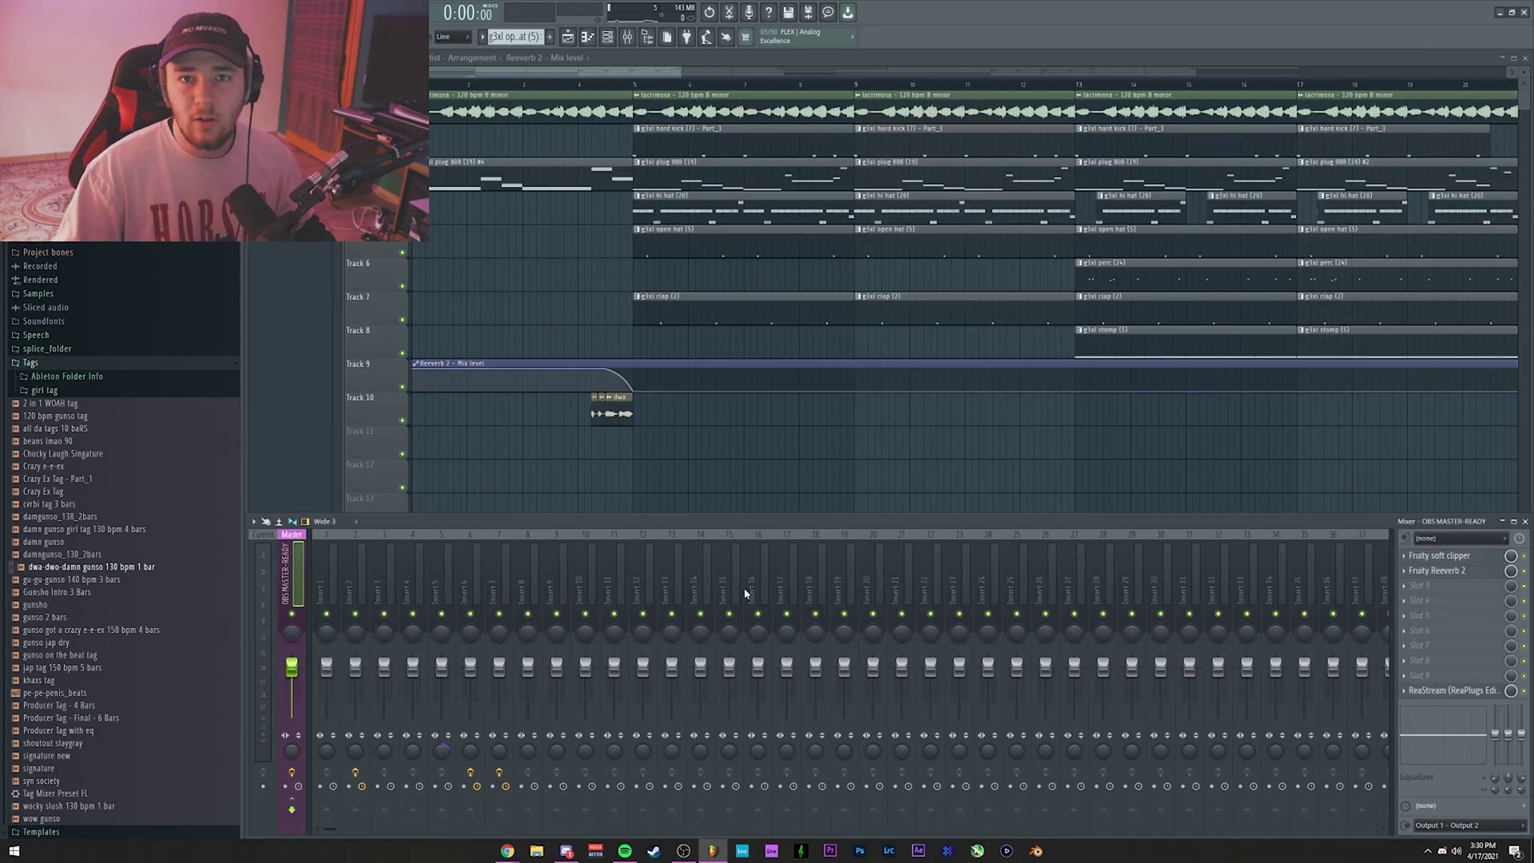
{"action": "left_click", "coordinate": [1404, 676]}
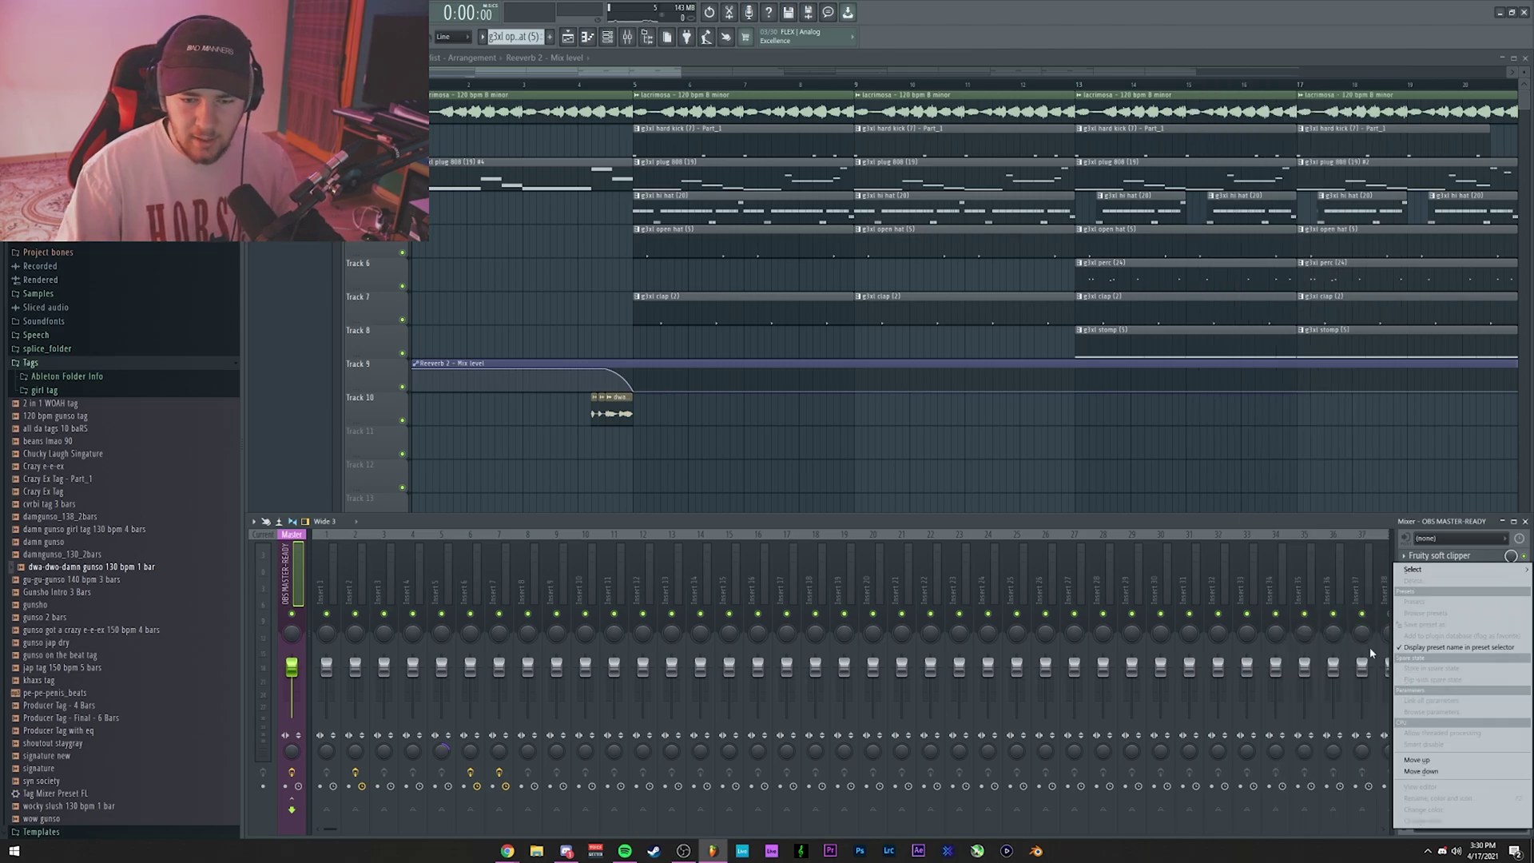
{"action": "left_click", "coordinate": [1436, 533]}
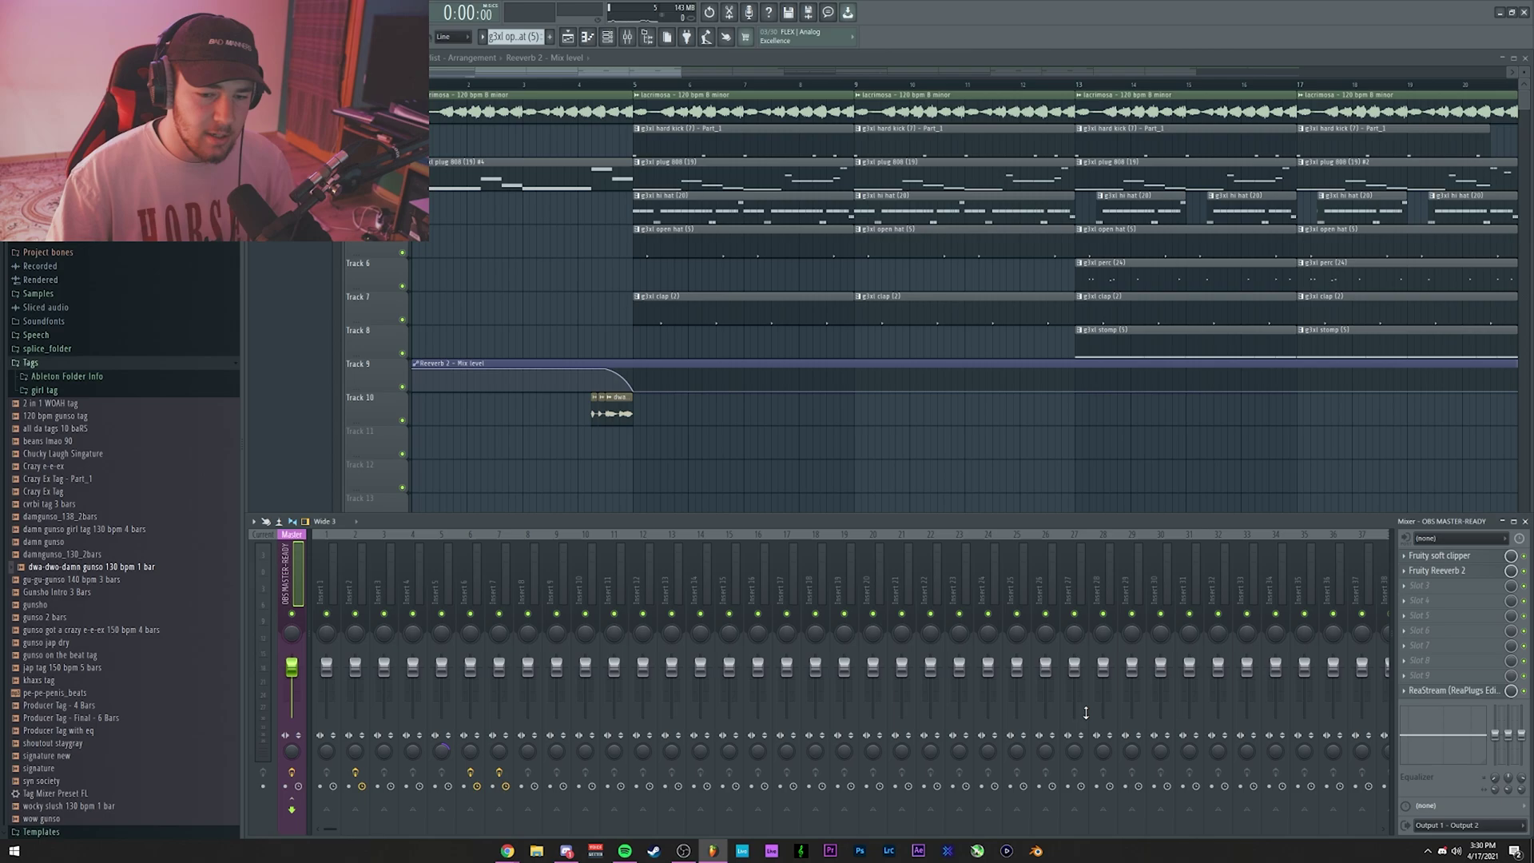
{"action": "left_click", "coordinate": [1421, 676]}
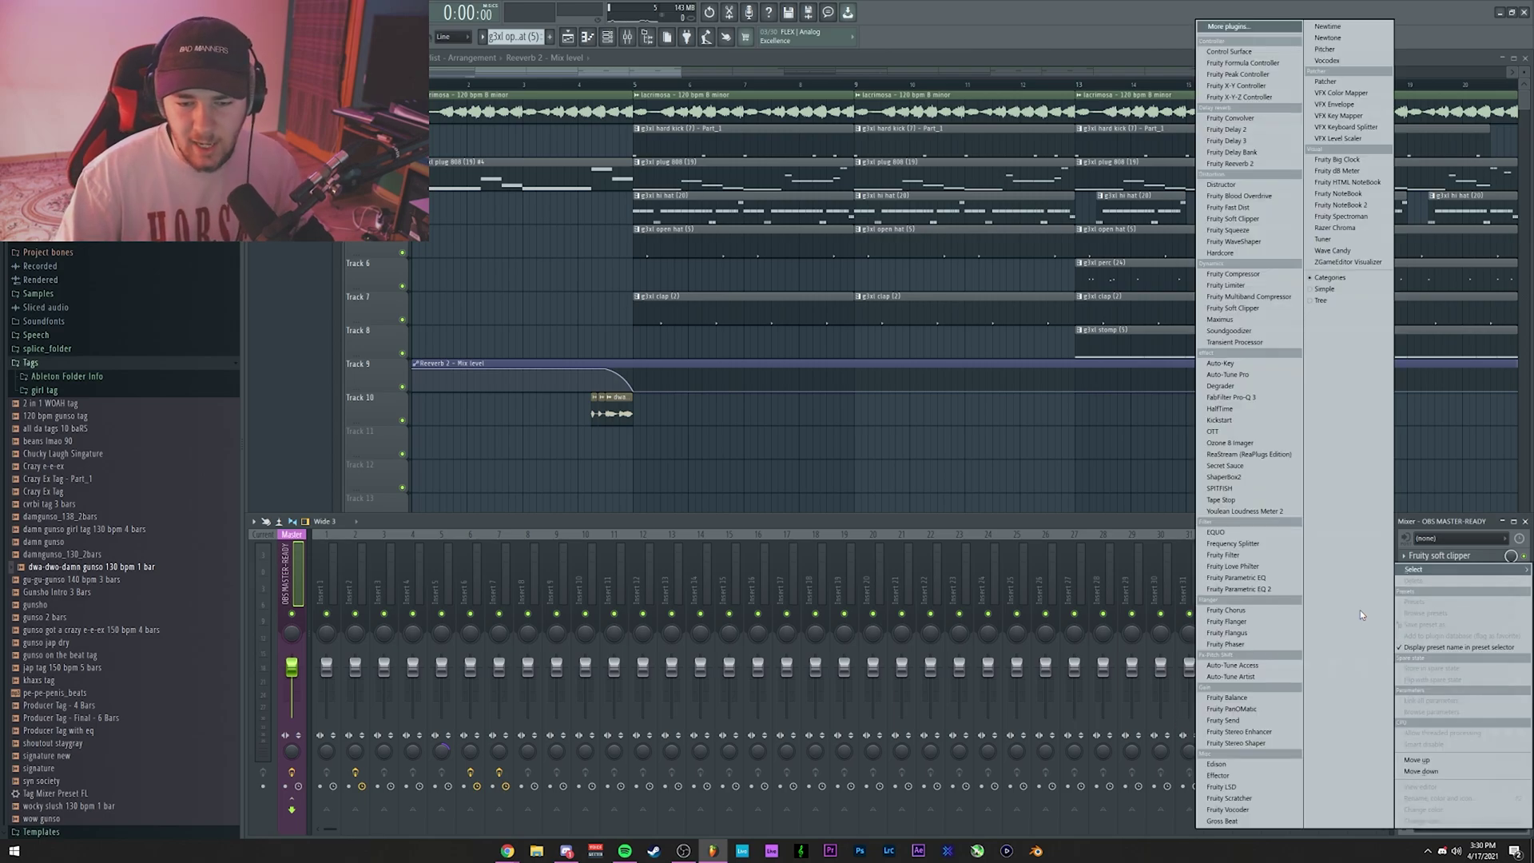
{"action": "left_click", "coordinate": [1227, 698]}
{"action": "left_click_drag", "start_coordinate": [335, 144], "coordinate": [595, 158]}
{"action": "right_click", "coordinate": [637, 213]}
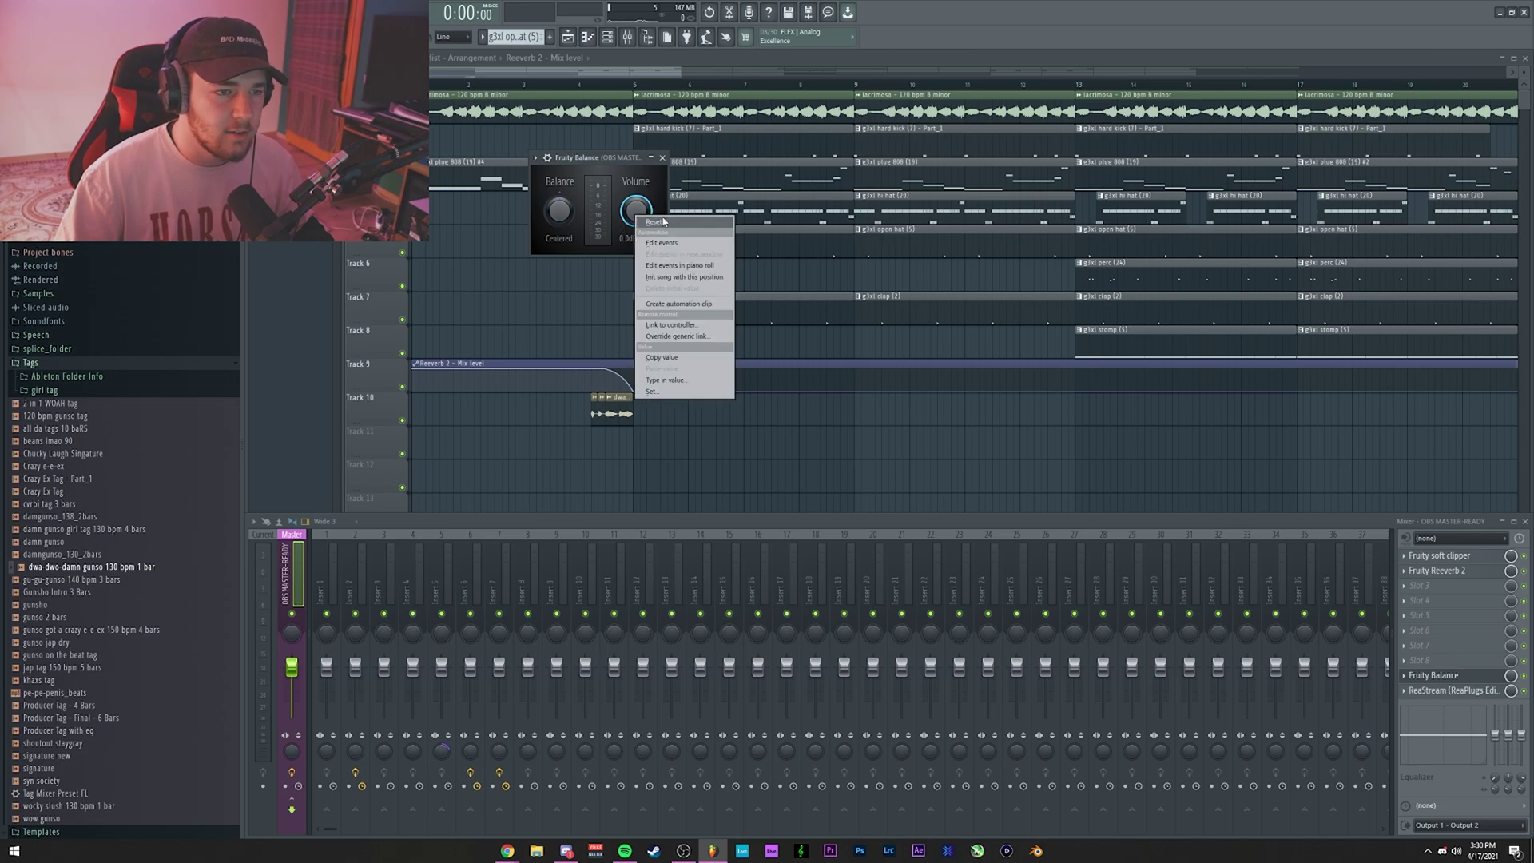
{"action": "left_click", "coordinate": [673, 304]}
{"action": "left_click", "coordinate": [710, 476]}
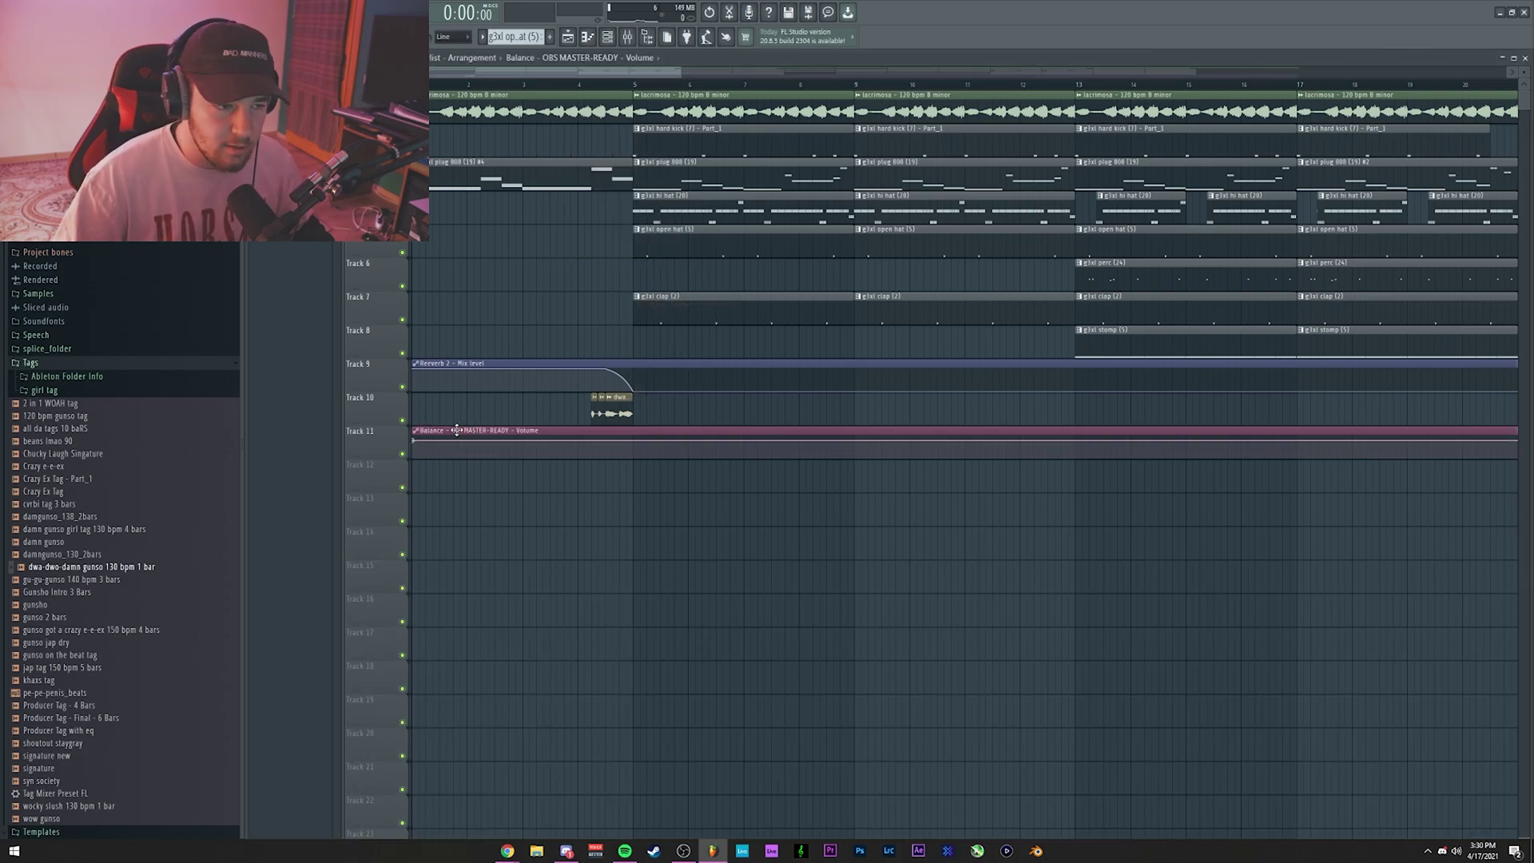
Shape the master volume automation into a fade-in over the first two bars and play the intro.
{"action": "right_click", "coordinate": [413, 448]}
{"action": "left_click", "coordinate": [446, 631]}
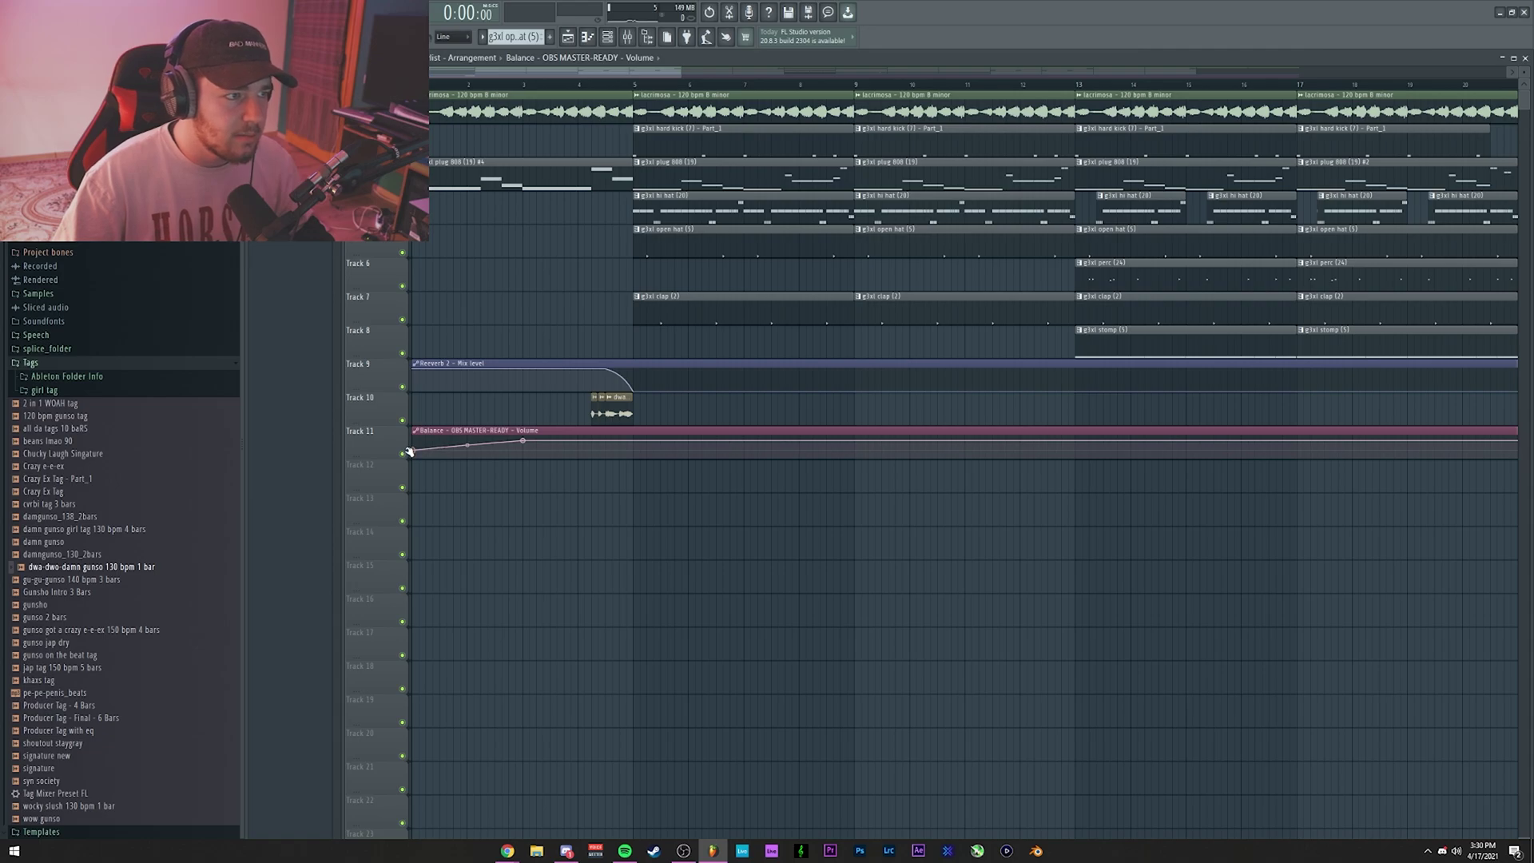
{"action": "key", "text": "space"}
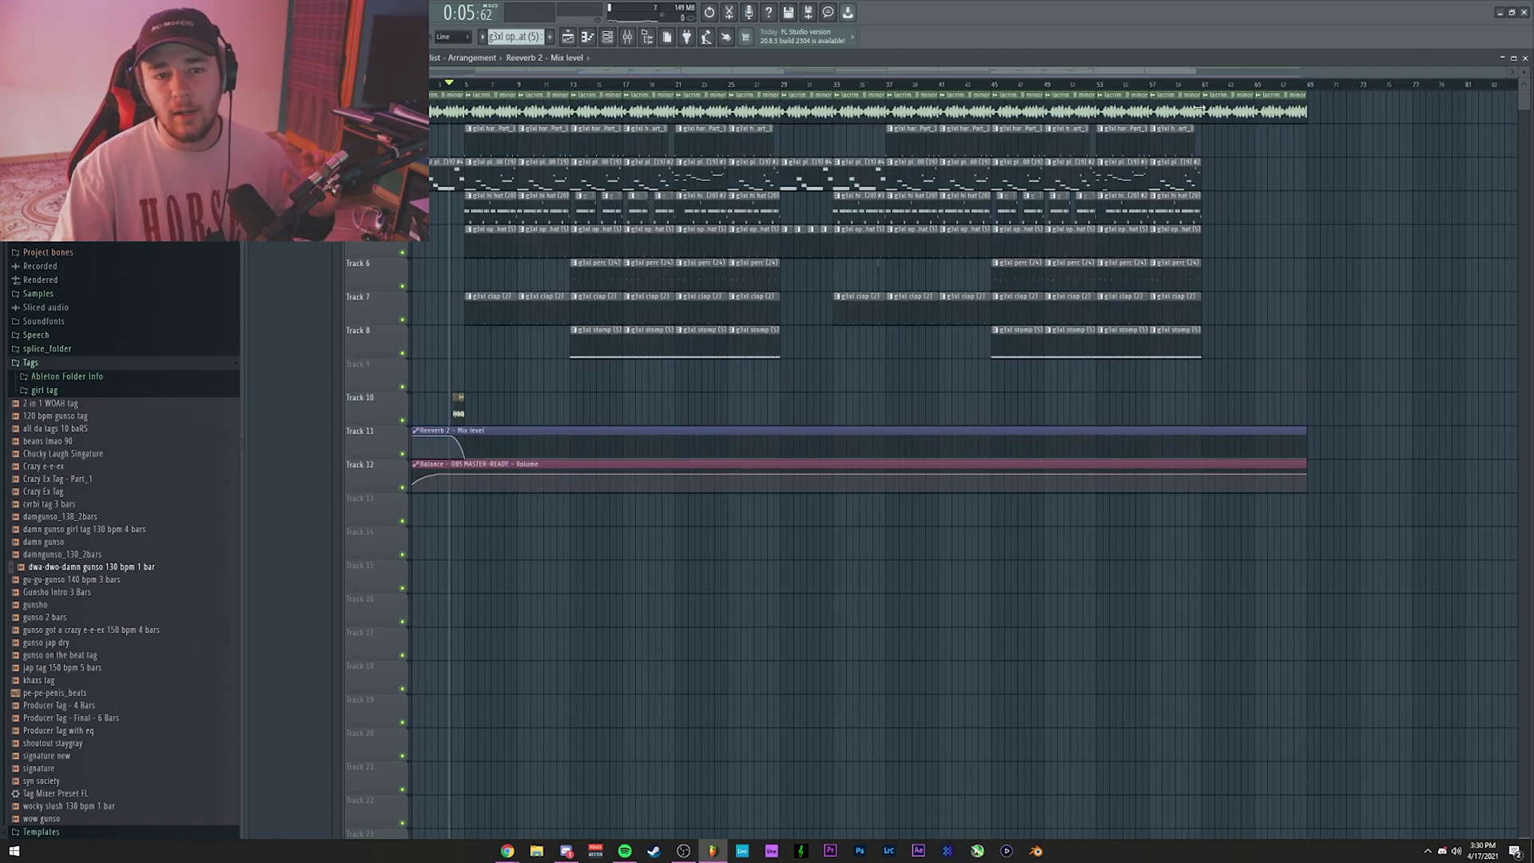
Raise the reverb mix automation from bar 61 to the end of the arrangement at bar 69.
{"action": "scroll", "coordinate": [1222, 89], "scroll_direction": "up", "scroll_amount": 4}
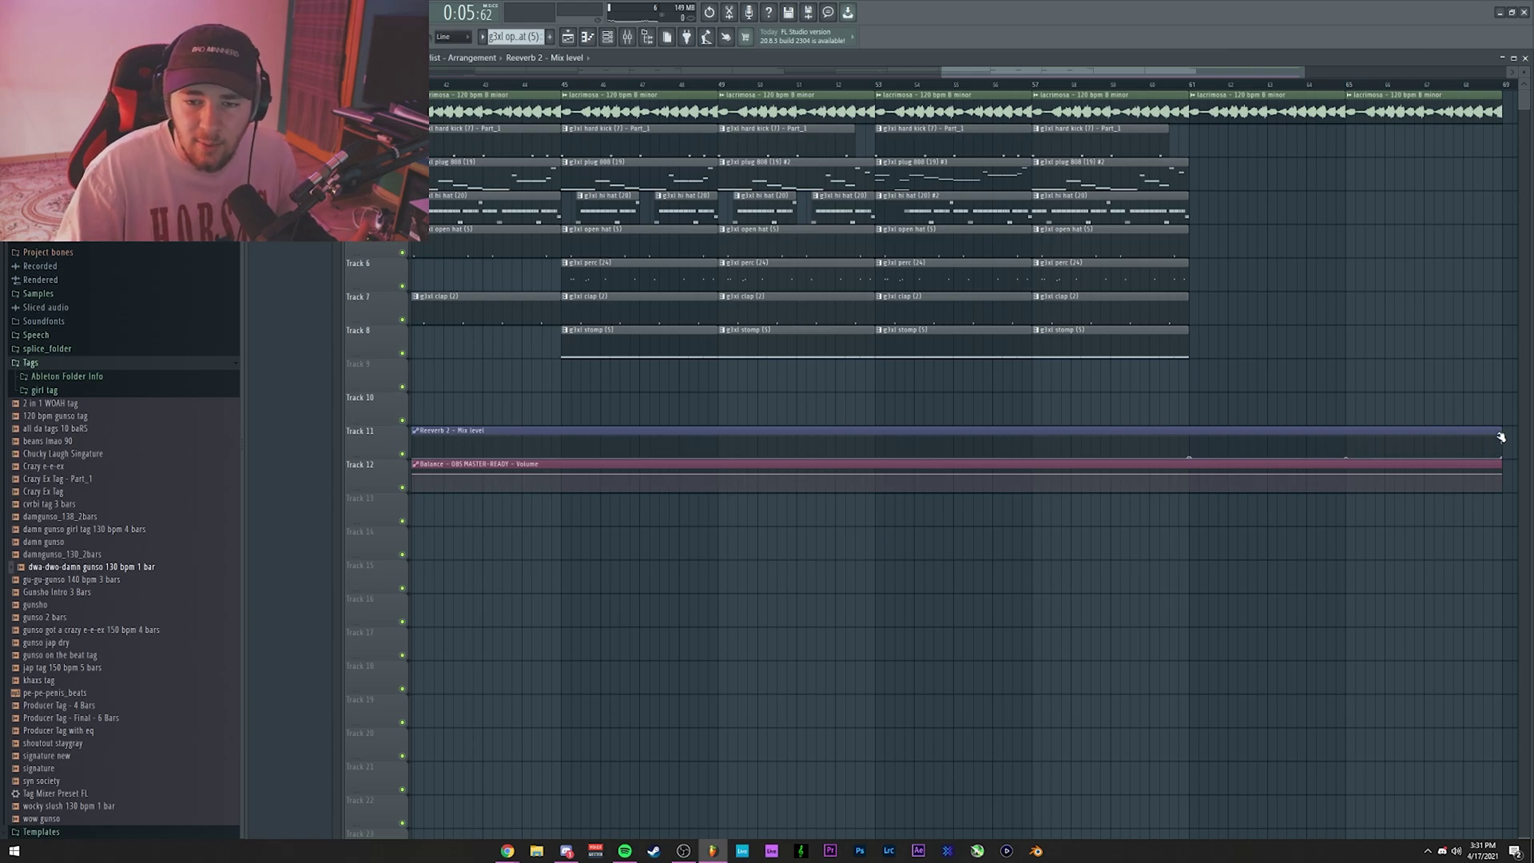
{"action": "right_click", "coordinate": [1502, 457]}
{"action": "left_click", "coordinate": [1487, 468]}
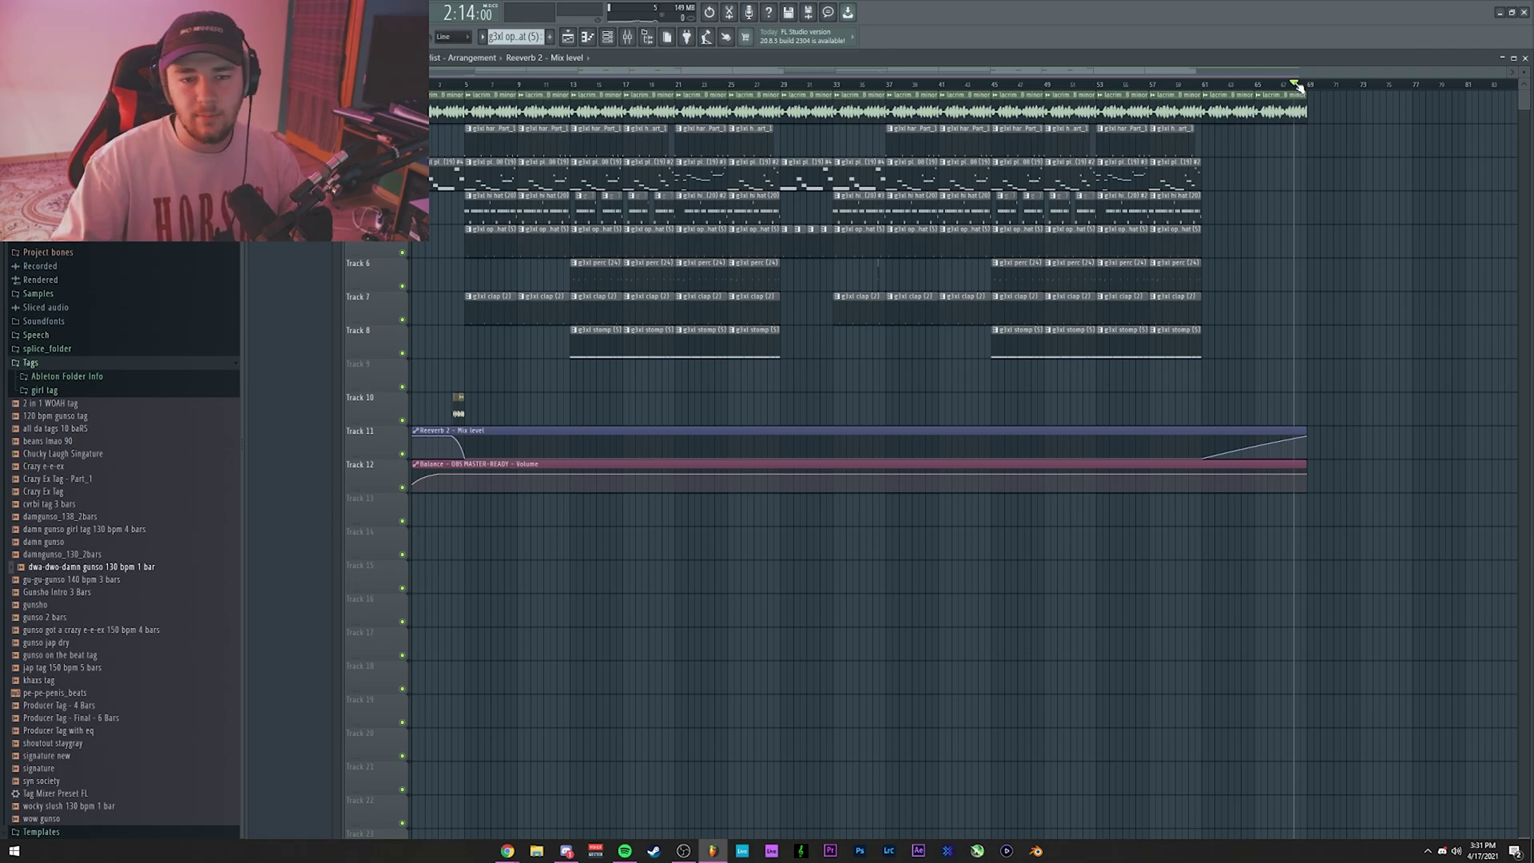
{"action": "scroll", "coordinate": [1196, 81], "scroll_direction": "up", "scroll_amount": 5}
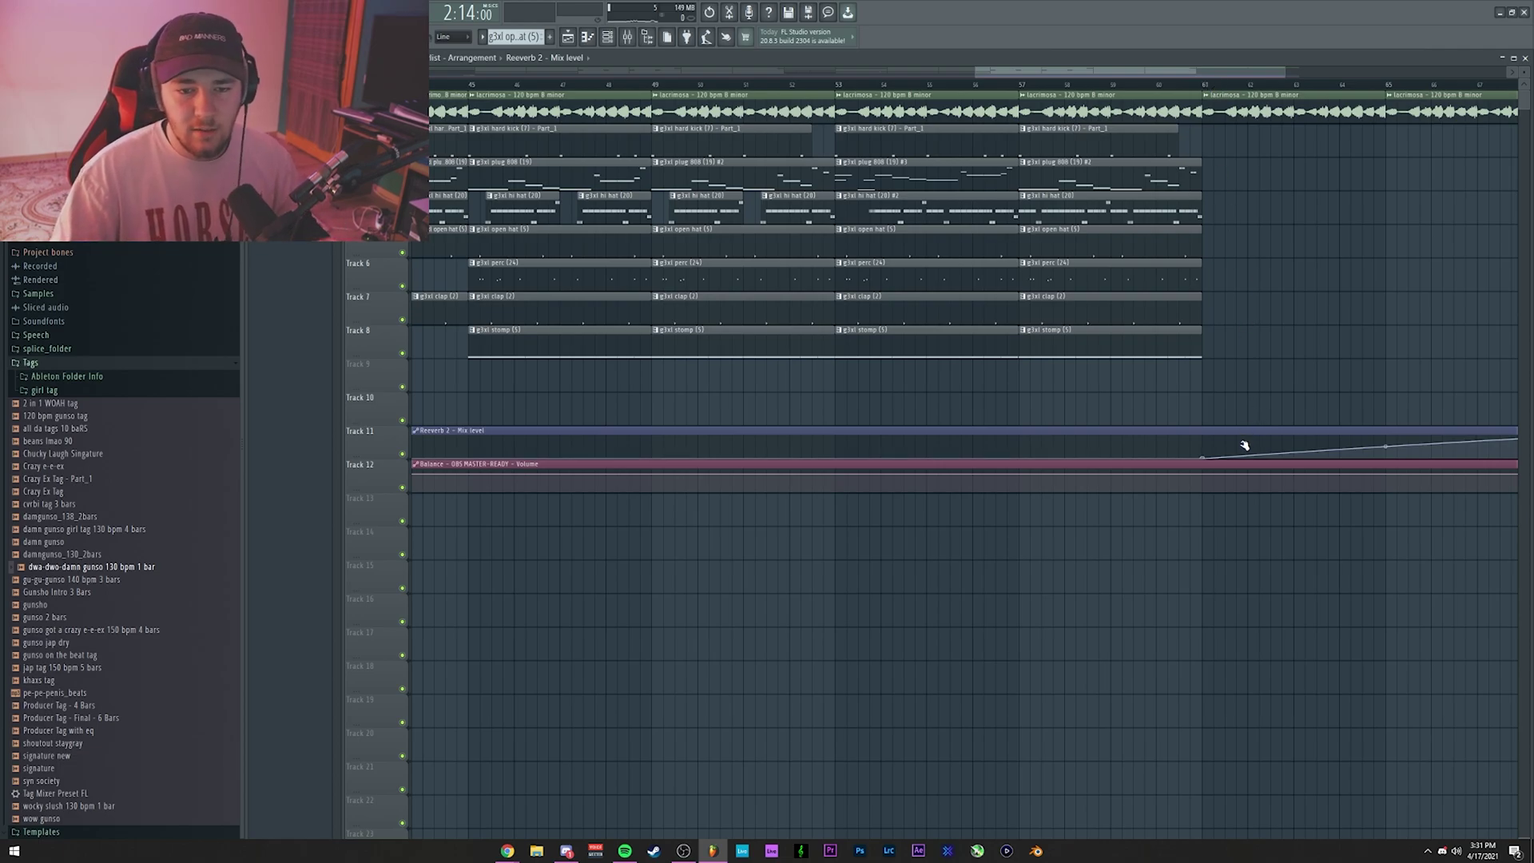
{"action": "left_click_drag", "start_coordinate": [1244, 445], "coordinate": [1235, 381]}
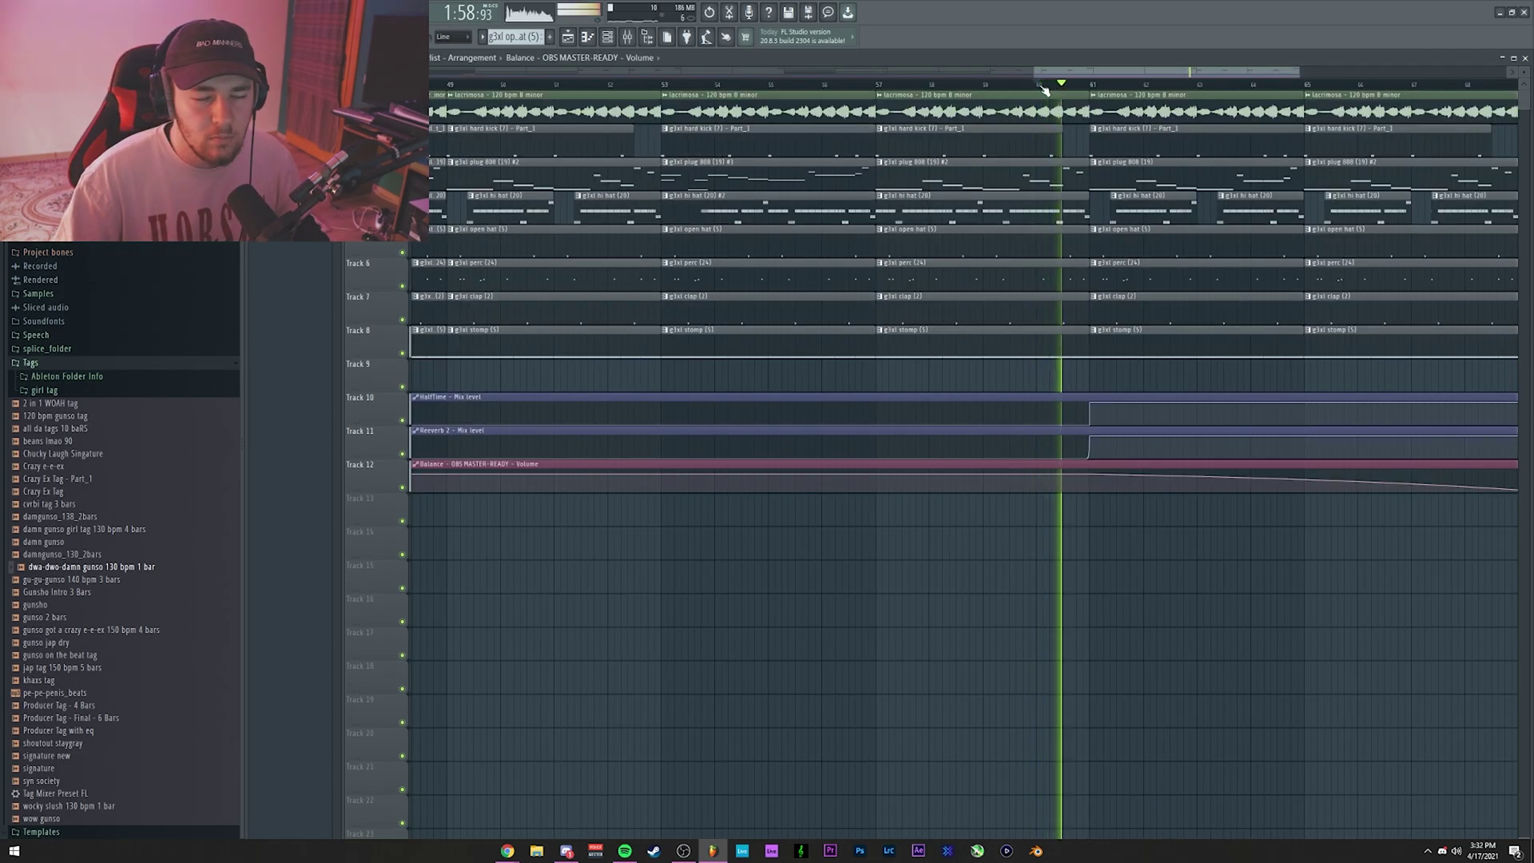
Play the ending around bar 61 to check the half-time, reverb and volume fade-out automation.
{"action": "scroll", "coordinate": [1041, 88], "scroll_direction": "down", "scroll_amount": 3}
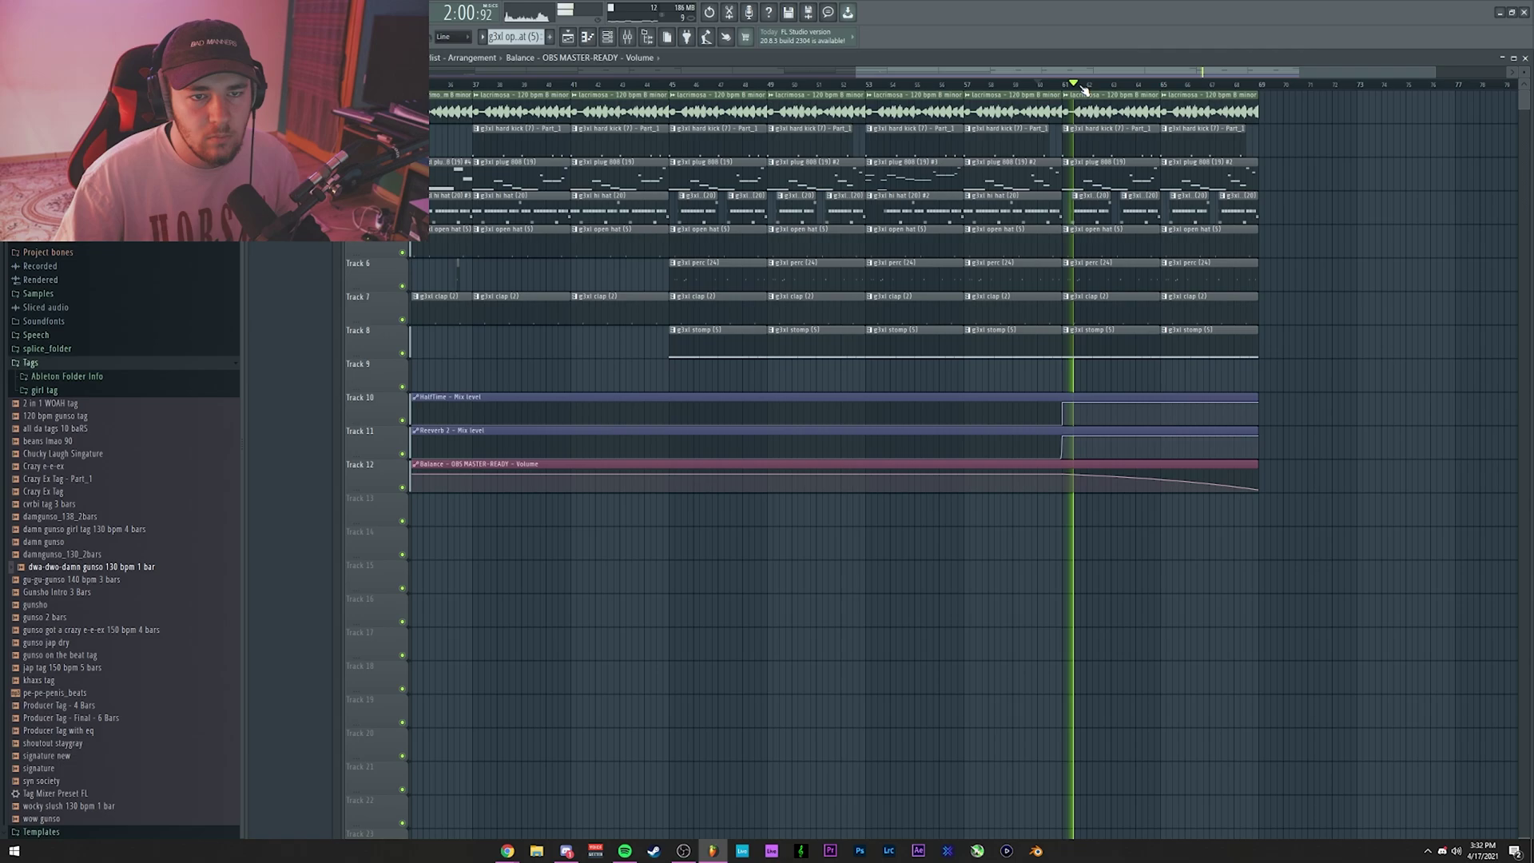
{"action": "scroll", "coordinate": [1080, 86], "scroll_direction": "down", "scroll_amount": 4}
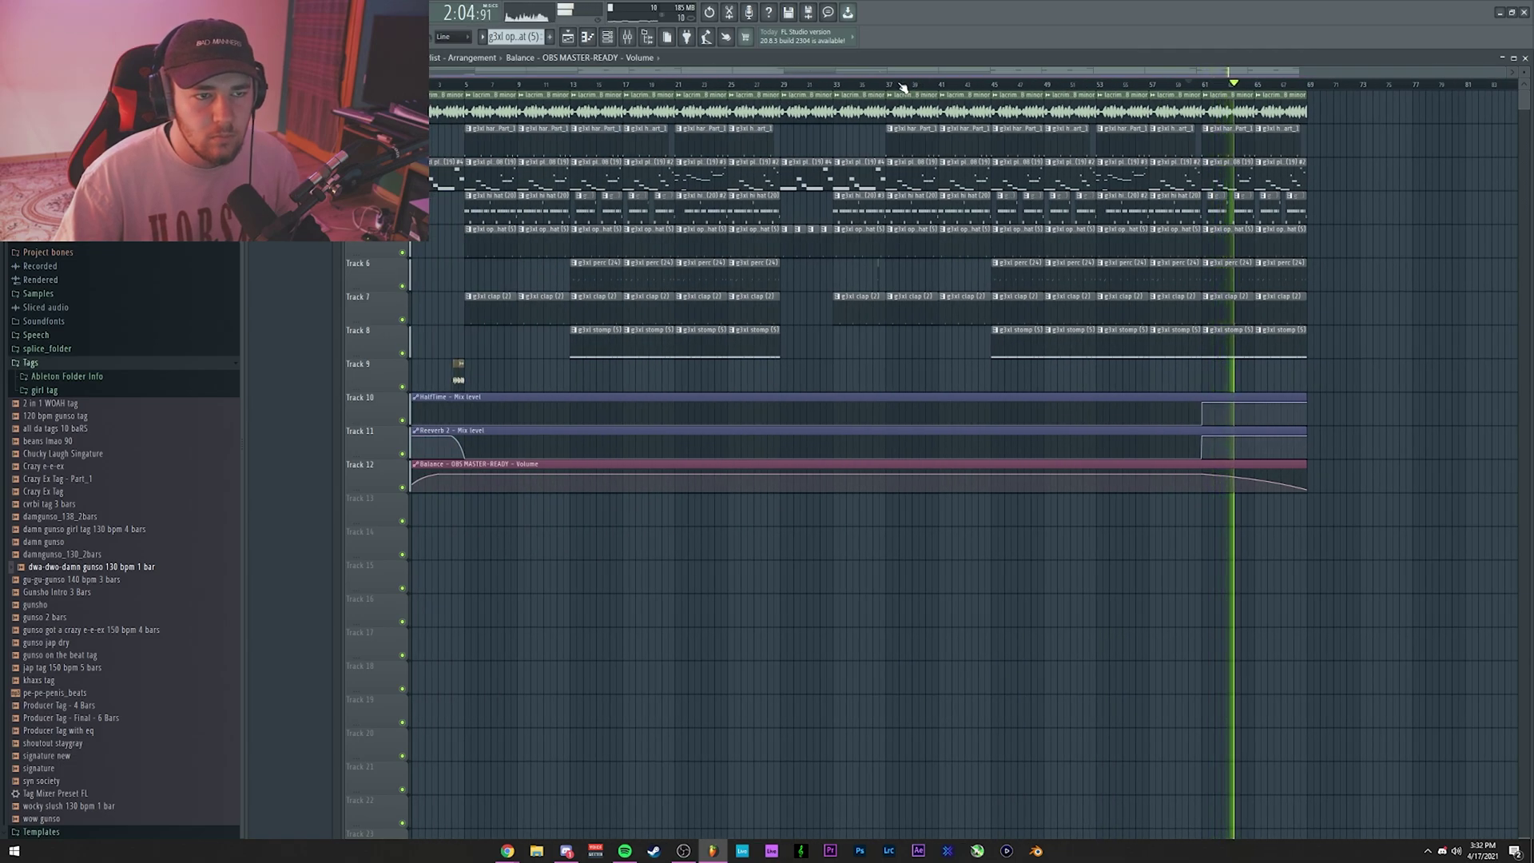
{"action": "key", "text": "space"}
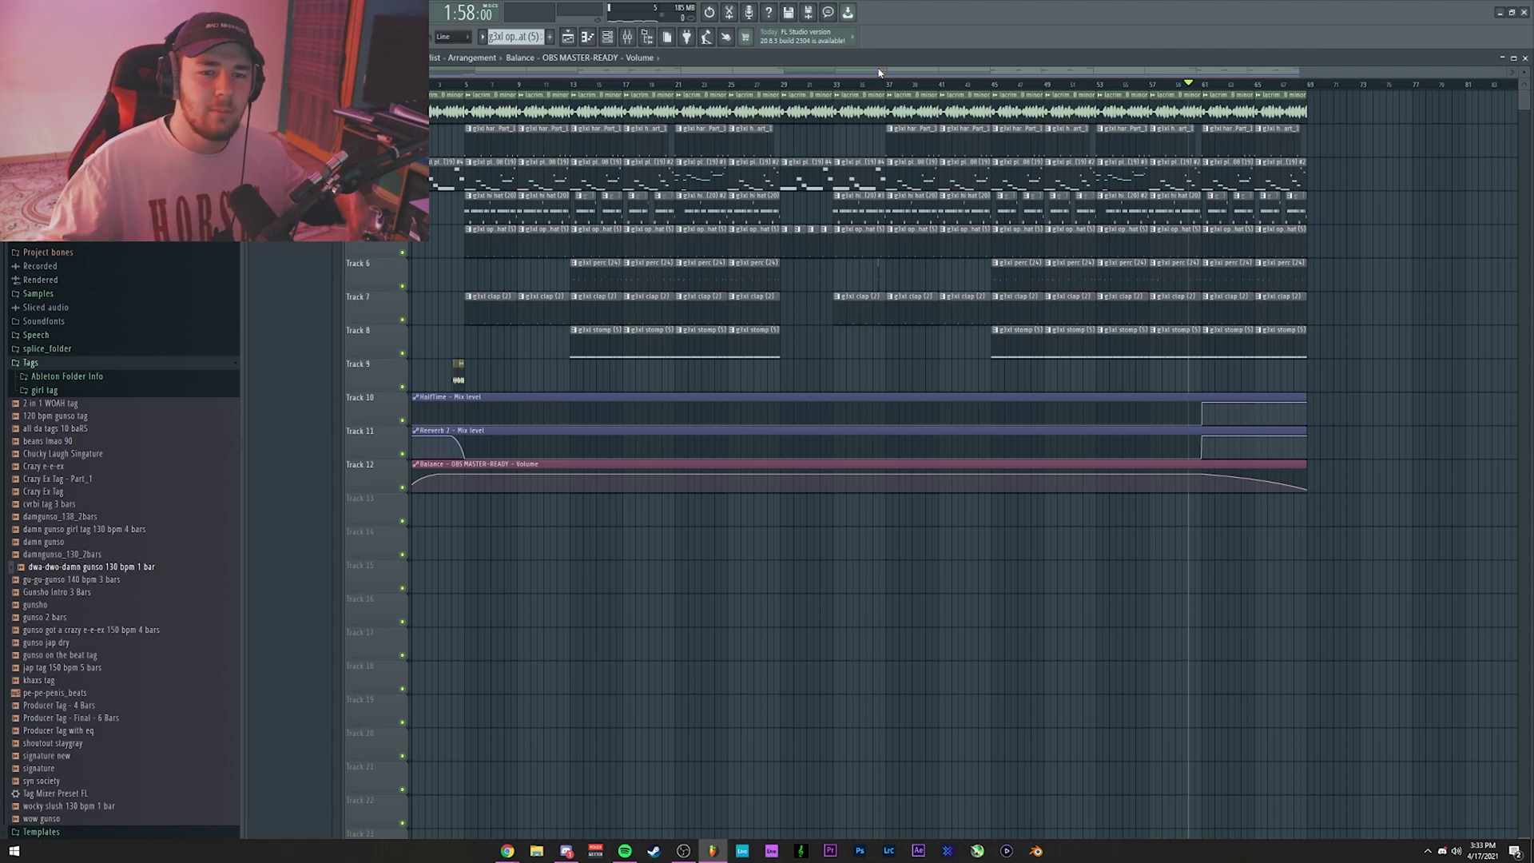
{"action": "left_click", "coordinate": [1295, 83]}
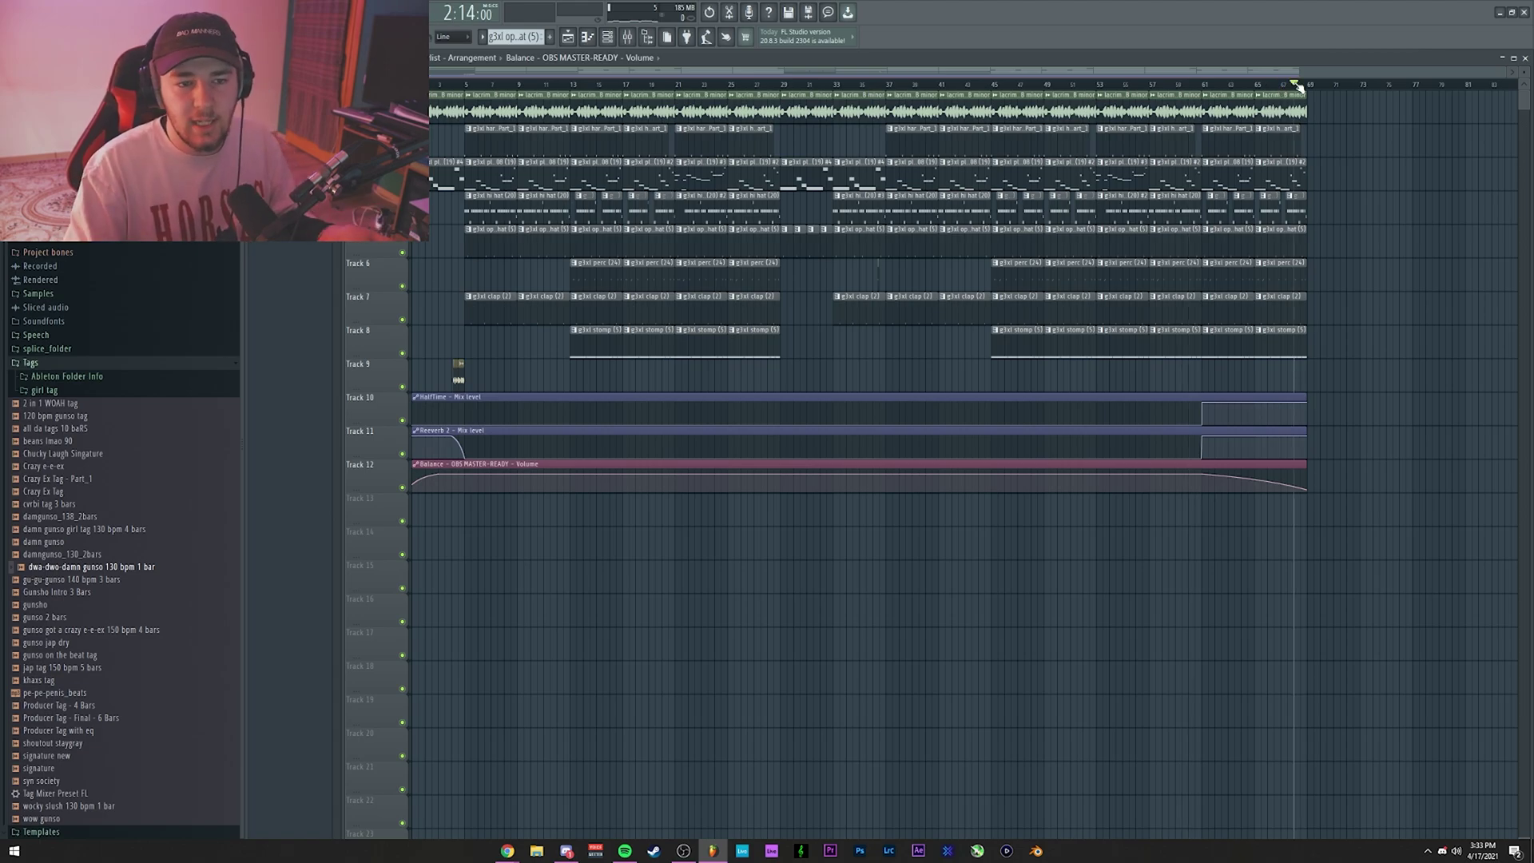